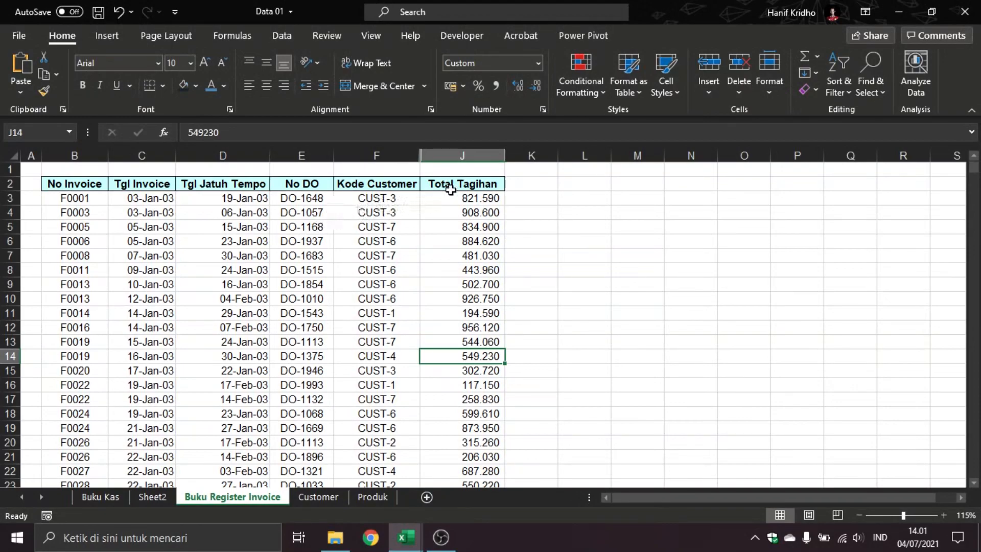
Select the Total Tagihan header in J2 and bring up the Data Analysis tool selection
click(471, 187)
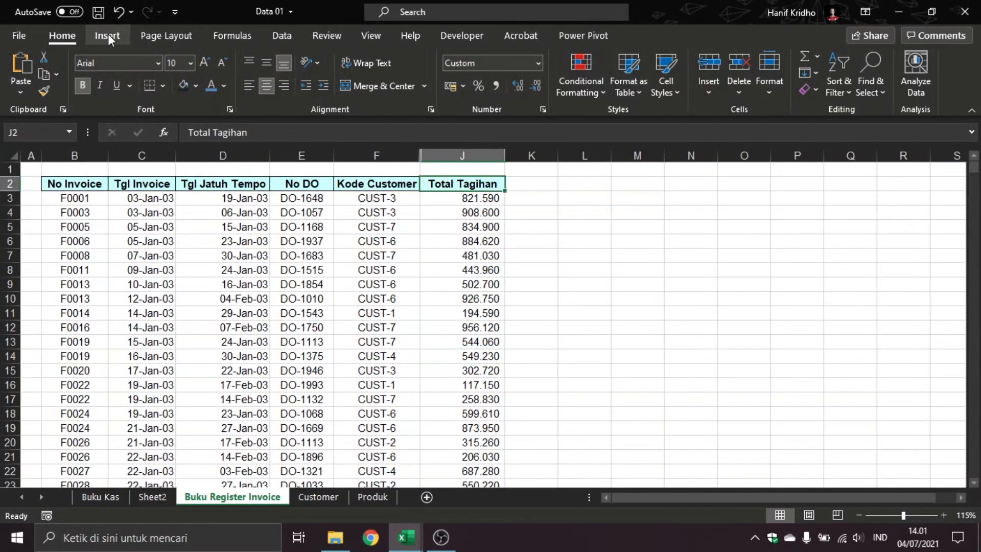
click(280, 37)
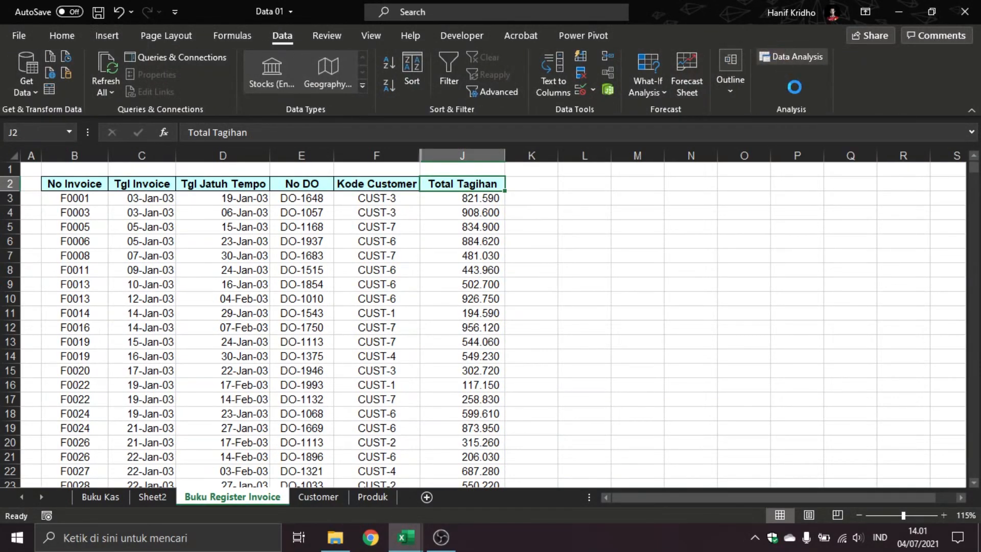
click(795, 56)
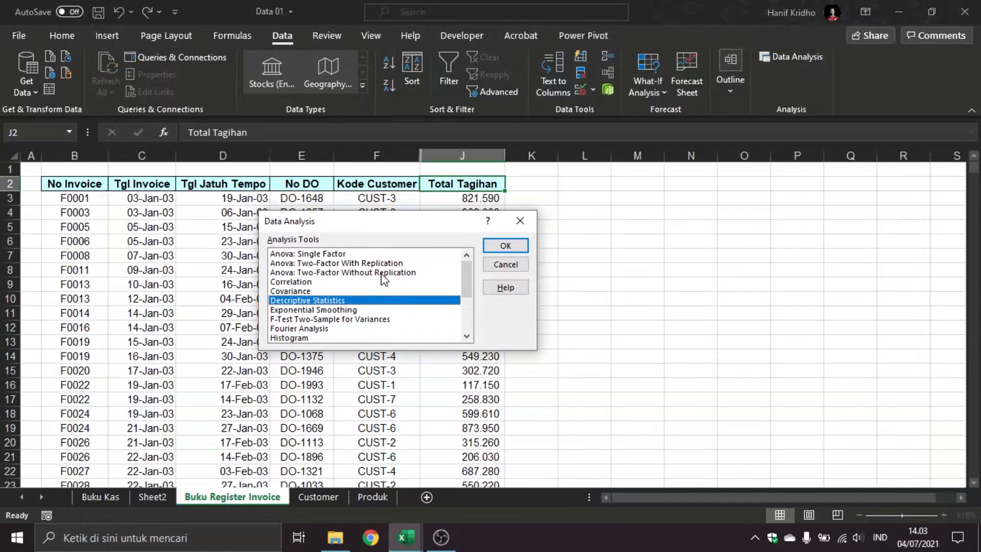
Look through the available analysis tools, including Histogram, Regression, Sampling and the t-Test variants
mouse_move(467, 278)
mouse_down()
mouse_move(467, 313)
mouse_move(473, 278)
mouse_up()
scroll(347, 301, down, 1)
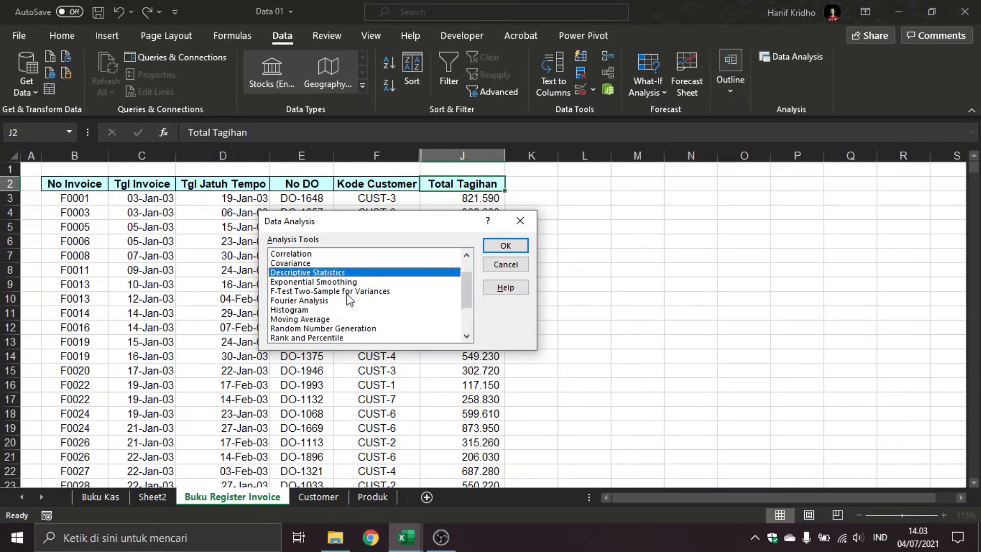
click(308, 309)
drag(466, 286, 467, 308)
click(317, 302)
click(320, 292)
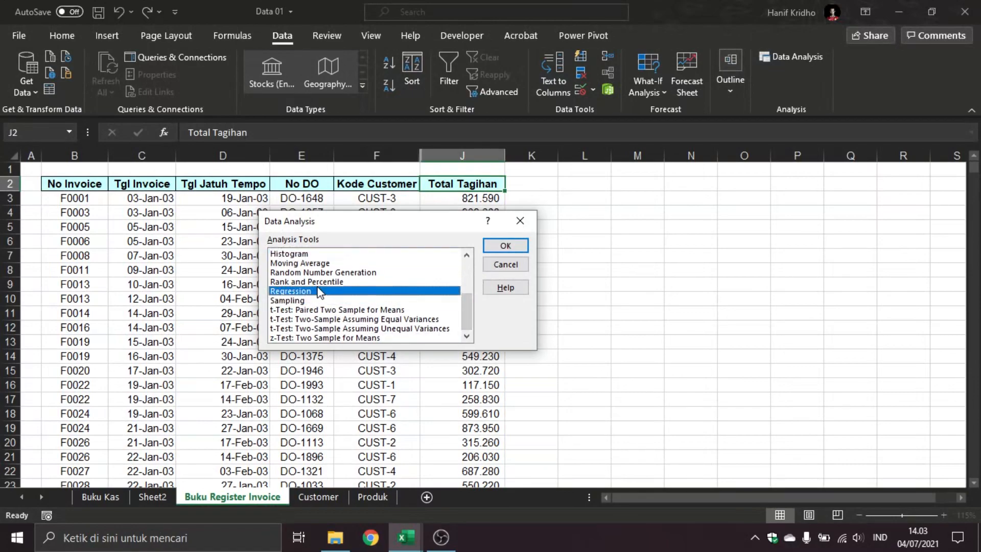
click(319, 319)
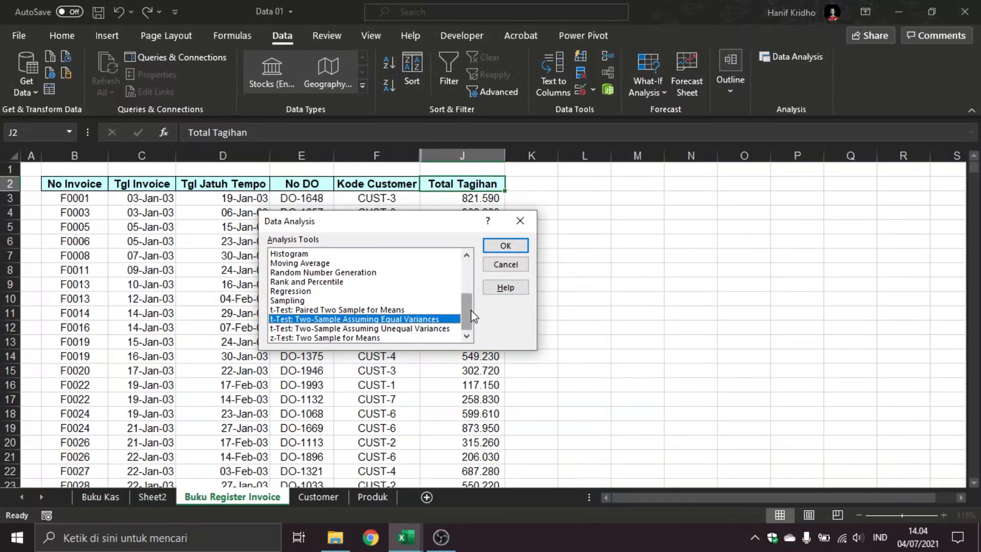
drag(468, 314, 469, 289)
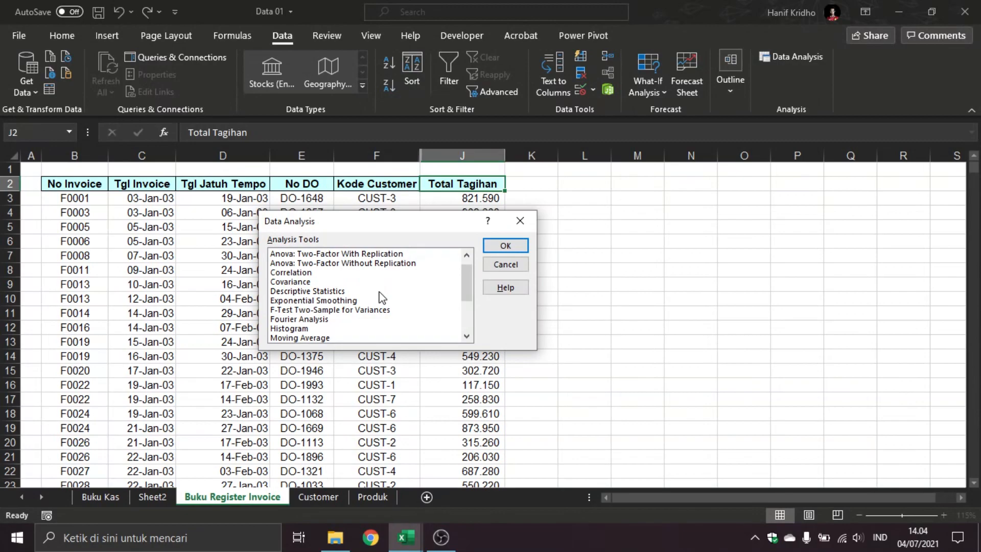
Start a Descriptive Statistics analysis and place its dialog clear of the invoice data
click(325, 292)
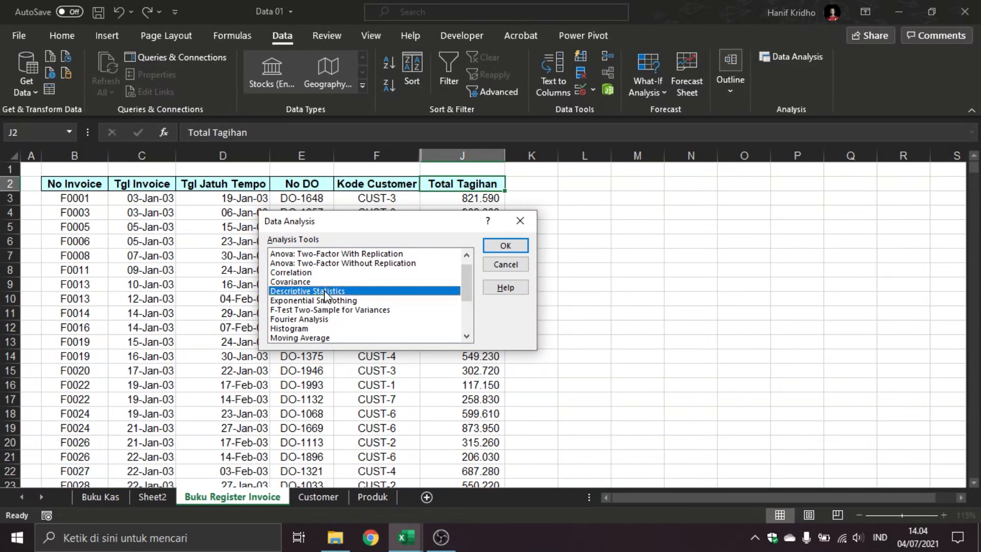
click(516, 246)
drag(400, 172, 801, 165)
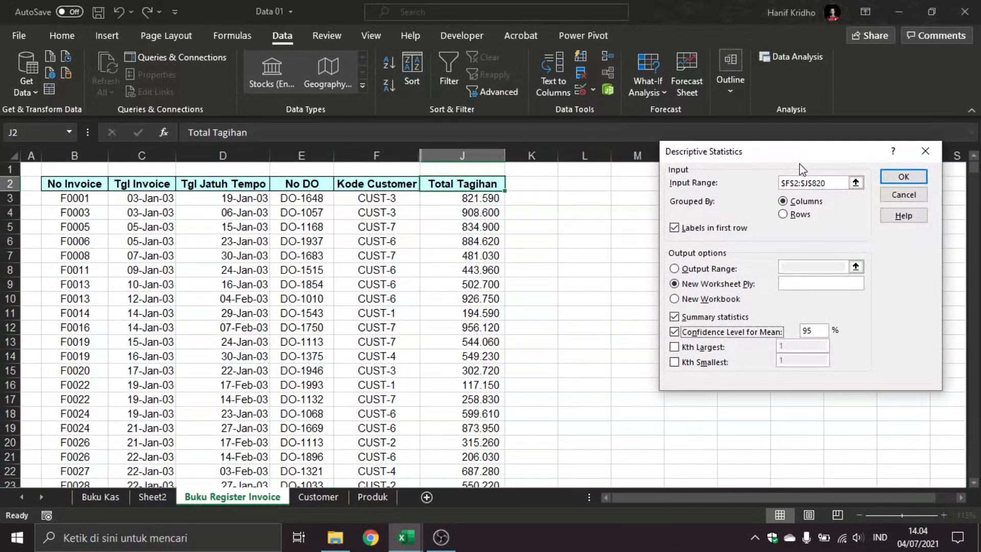
Replace the analysis input range with the Total Tagihan column including its header, $J$2:$J$820
click(824, 183)
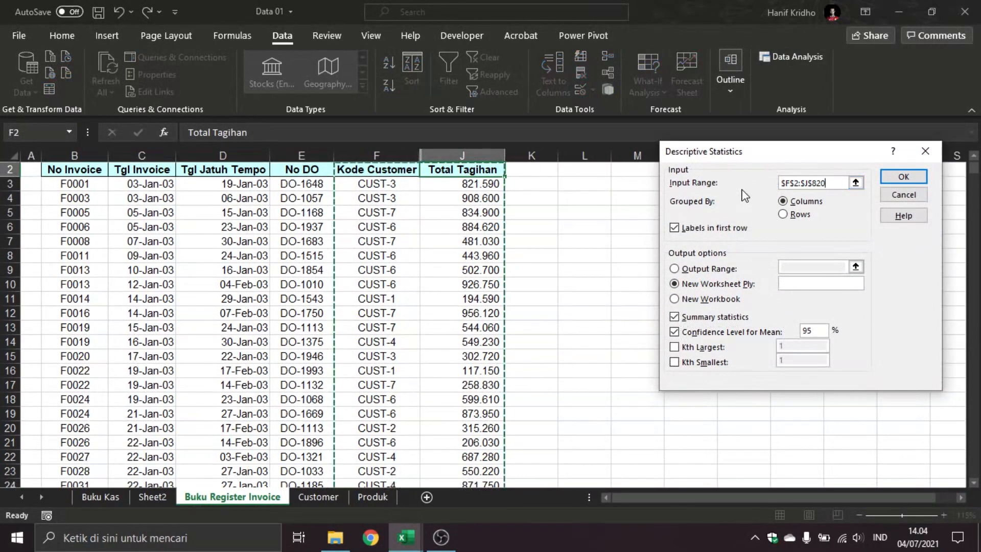
key(BackSpace)
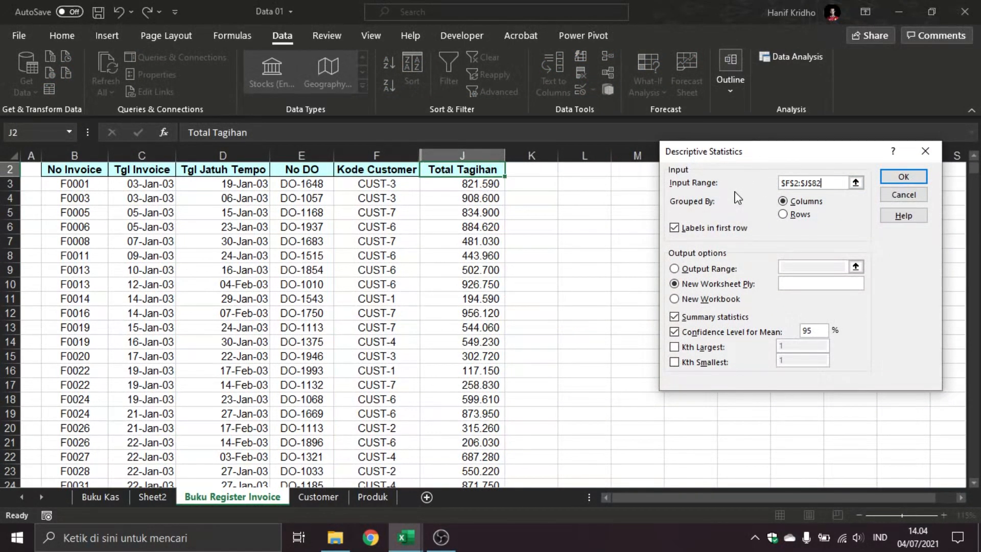
key(BackSpace)
key(BackSpace)
key(BackSpace)
key(BackSpace)
key(BackSpace)
key(BackSpace)
key(BackSpace)
key(BackSpace)
click(476, 169)
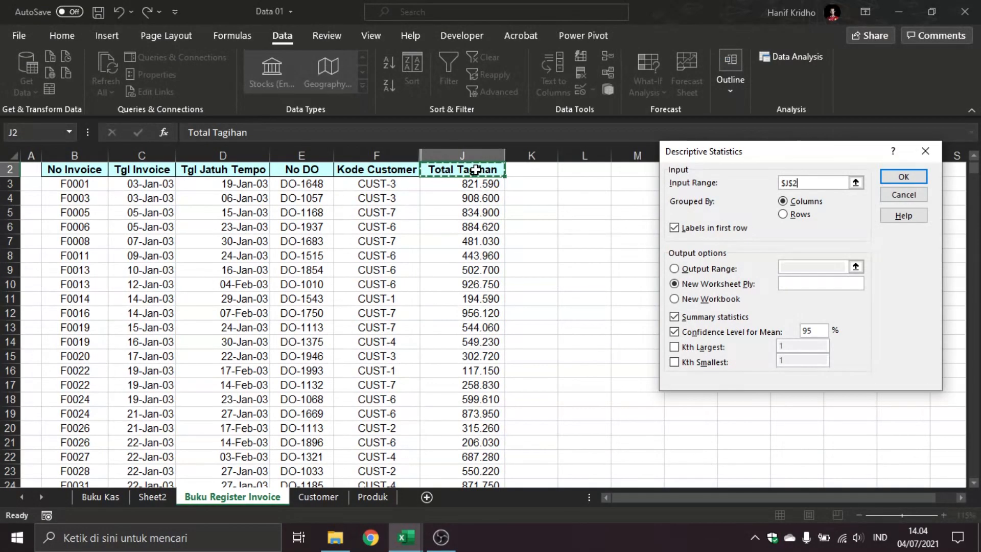
key(ctrl+shift+Down)
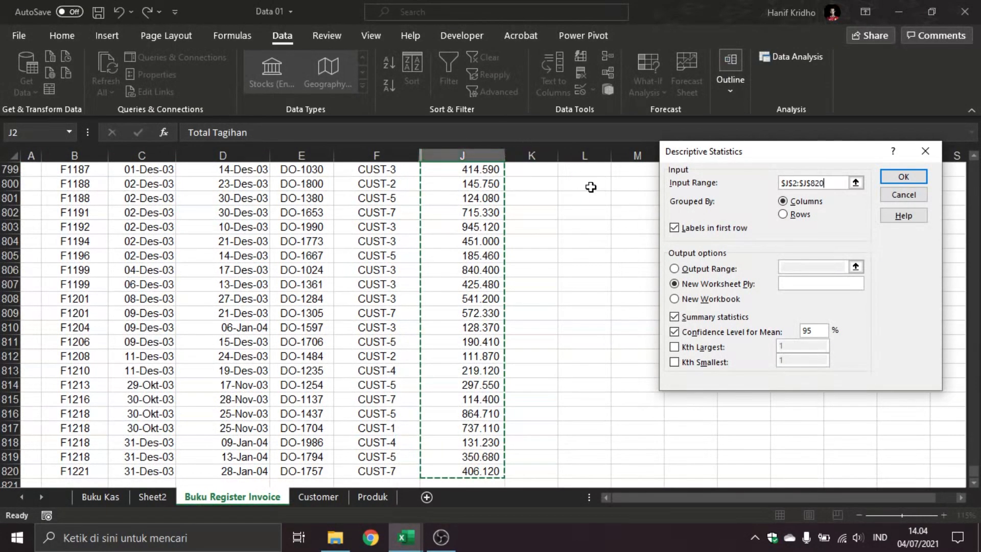
Generate the descriptive statistics on a new worksheet with first-row labels, summary statistics and a 95% confidence level for the mean
drag(732, 156, 481, 164)
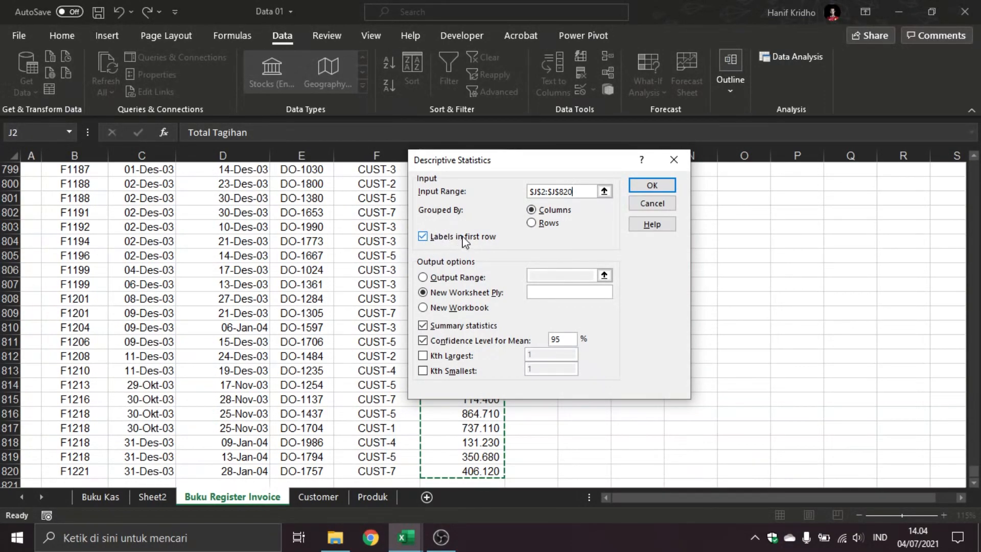
click(466, 325)
click(467, 339)
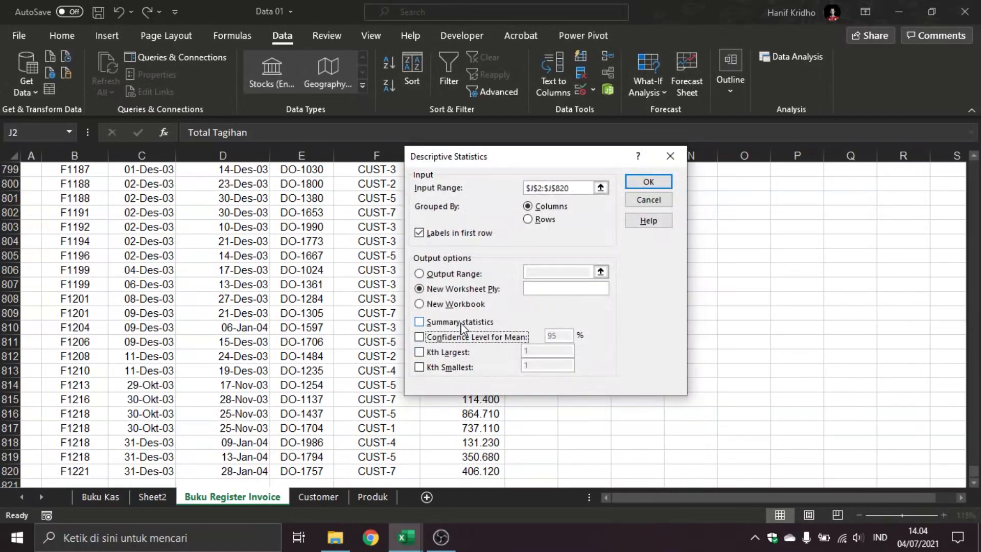
click(461, 325)
click(464, 337)
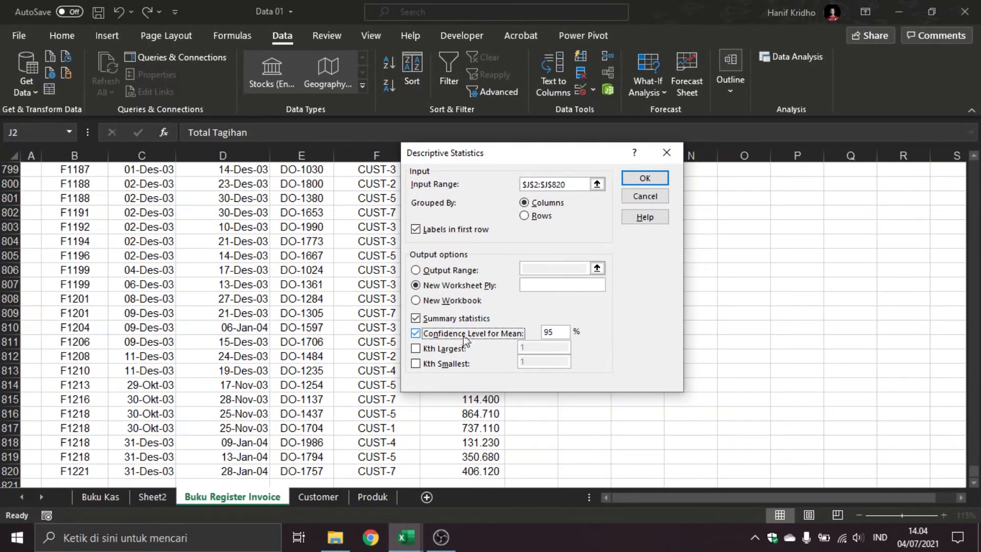
key(Tab)
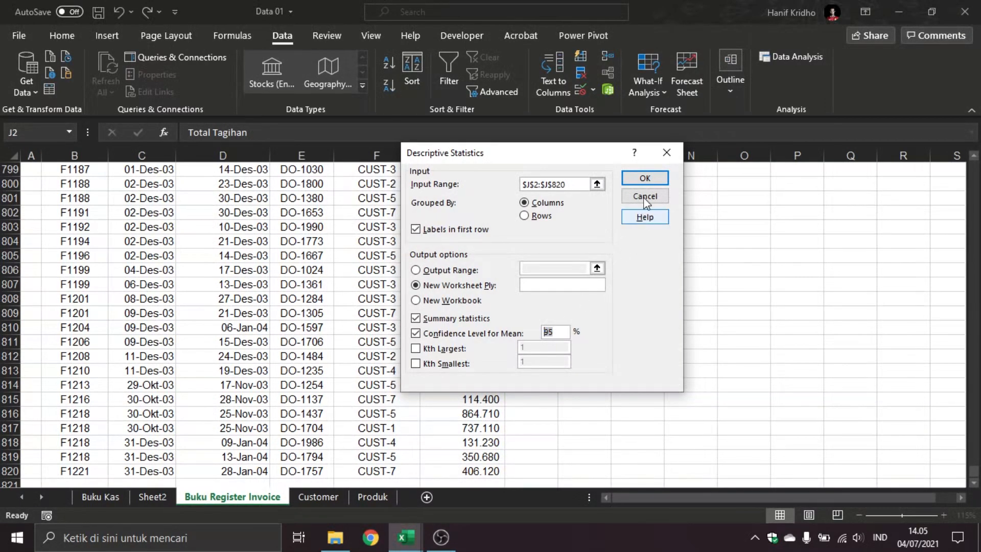
click(645, 182)
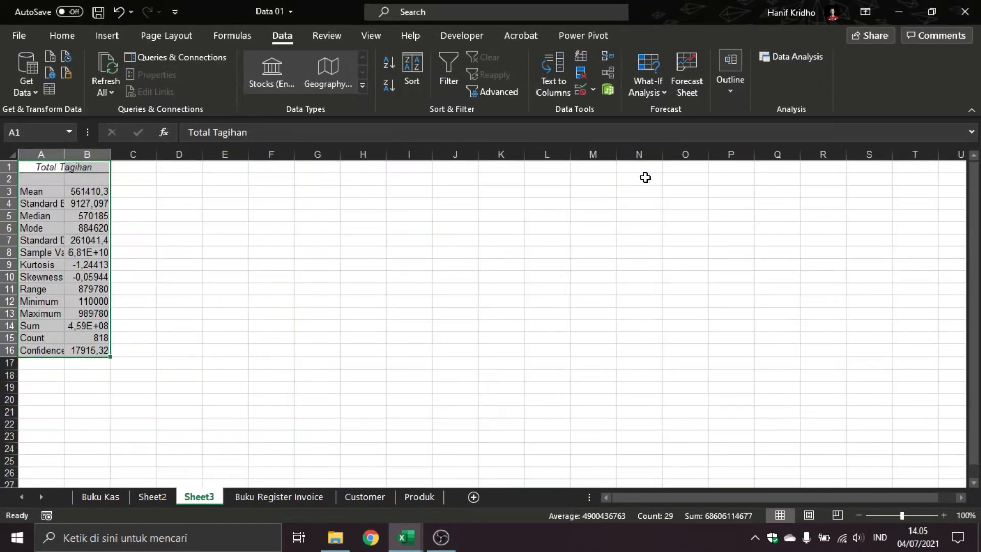
Widen column A of the statistics output to fit its longest label
click(270, 204)
double_click(65, 155)
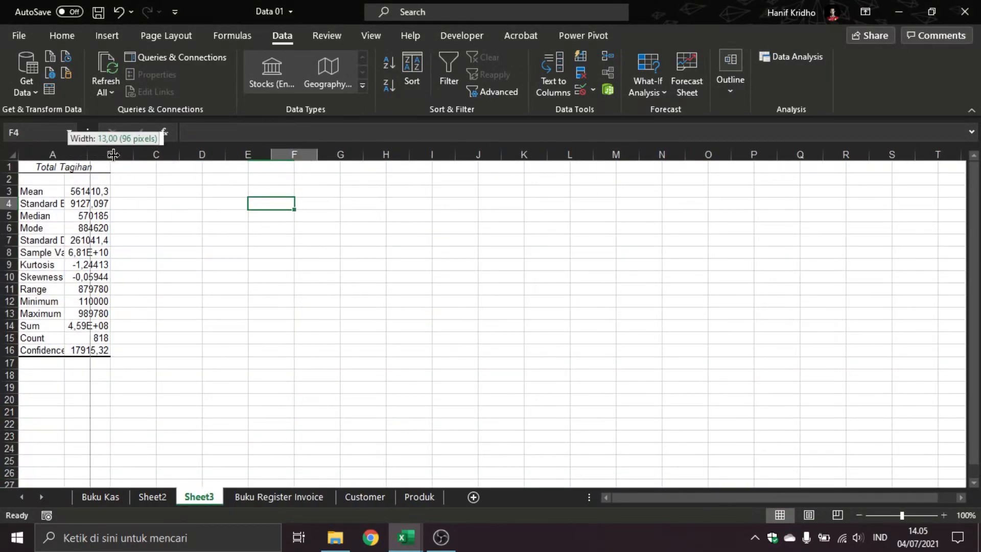
click(142, 183)
Examine the Total Tagihan statistics, from mean, standard error, median and mode through standard deviation, kurtosis, skewness and count
drag(142, 187, 33, 350)
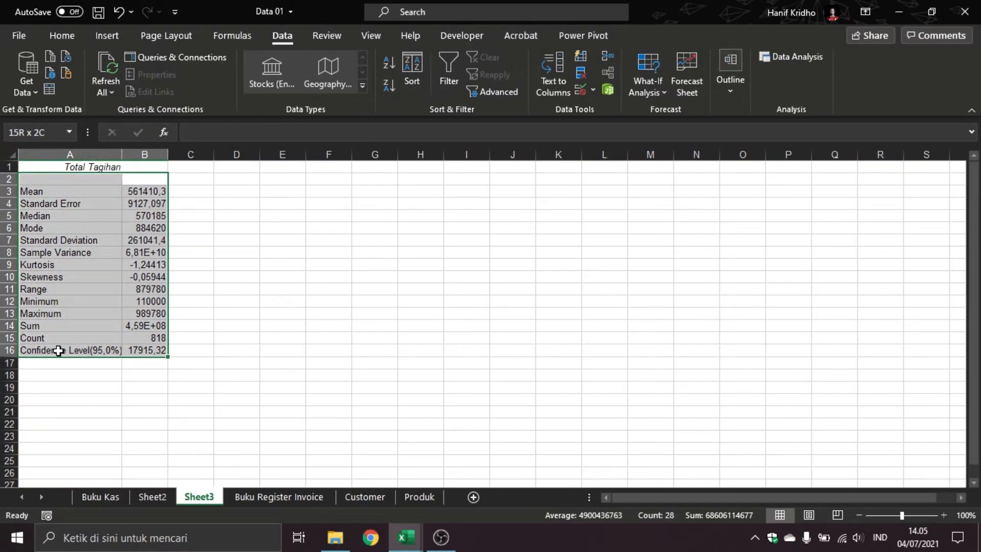
click(329, 227)
drag(70, 190, 136, 191)
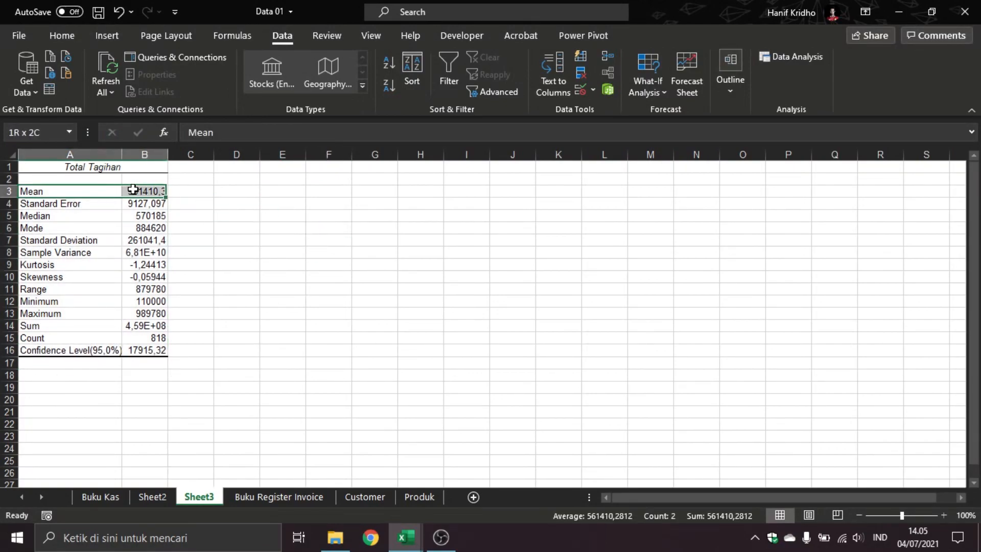
click(95, 202)
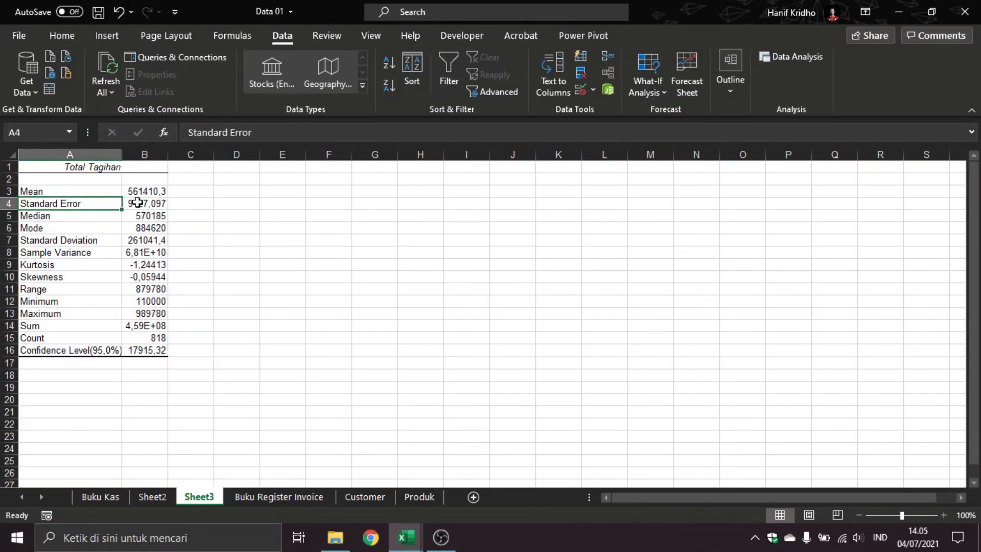
click(91, 213)
click(98, 227)
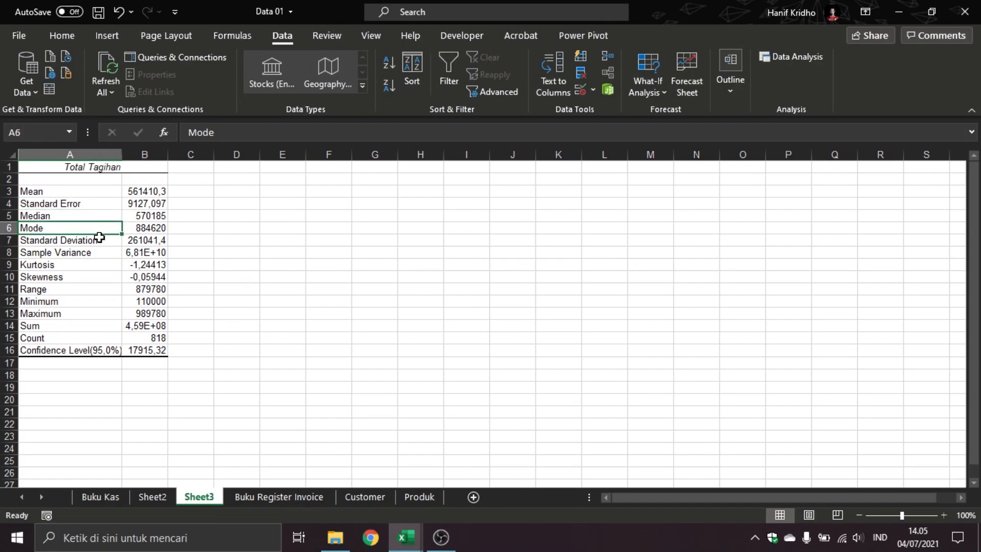
click(100, 239)
click(125, 237)
click(53, 261)
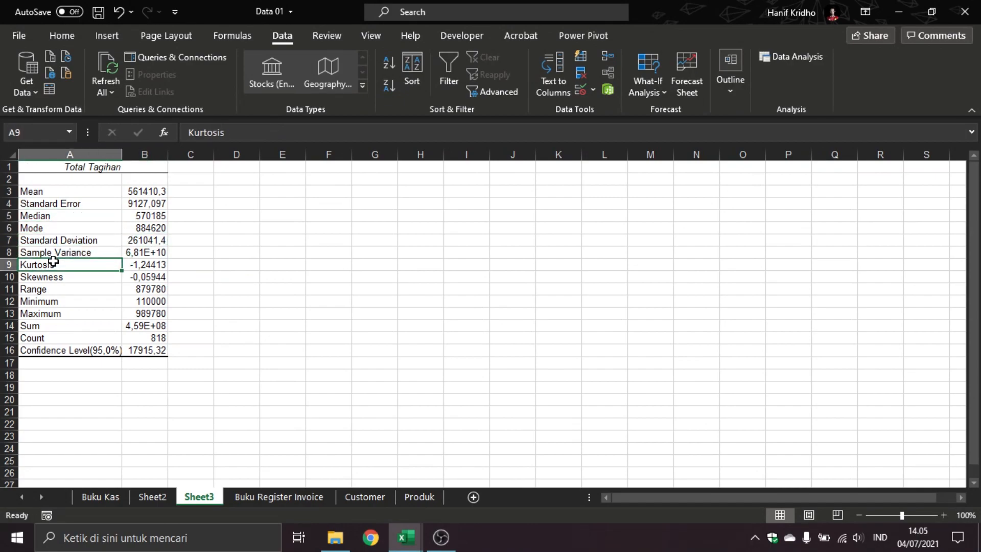
click(99, 275)
click(86, 339)
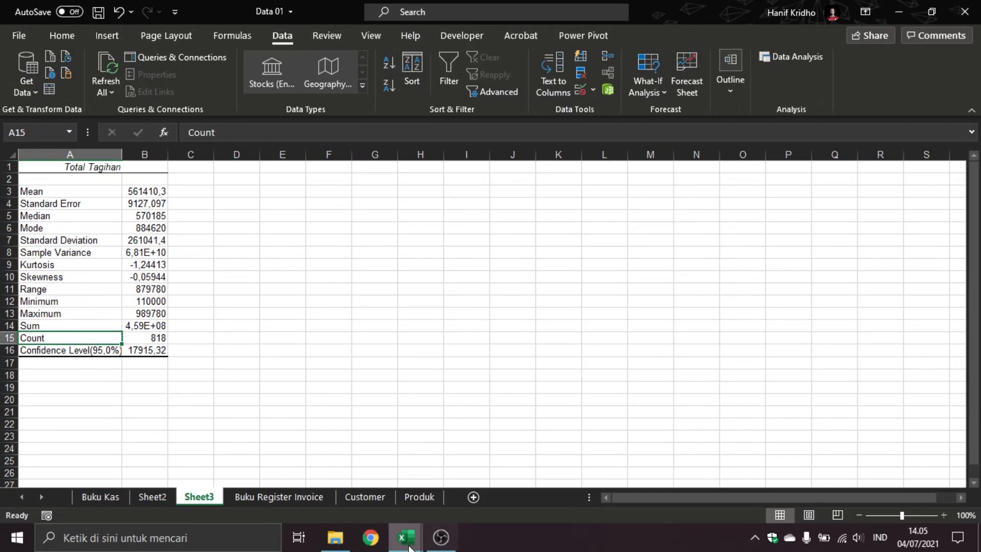
Switch to the TABK TM11 workbook and examine the standard deviation, kurtosis and skewness diagrams and the notes on outliers
mouse_move(413, 547)
click(276, 475)
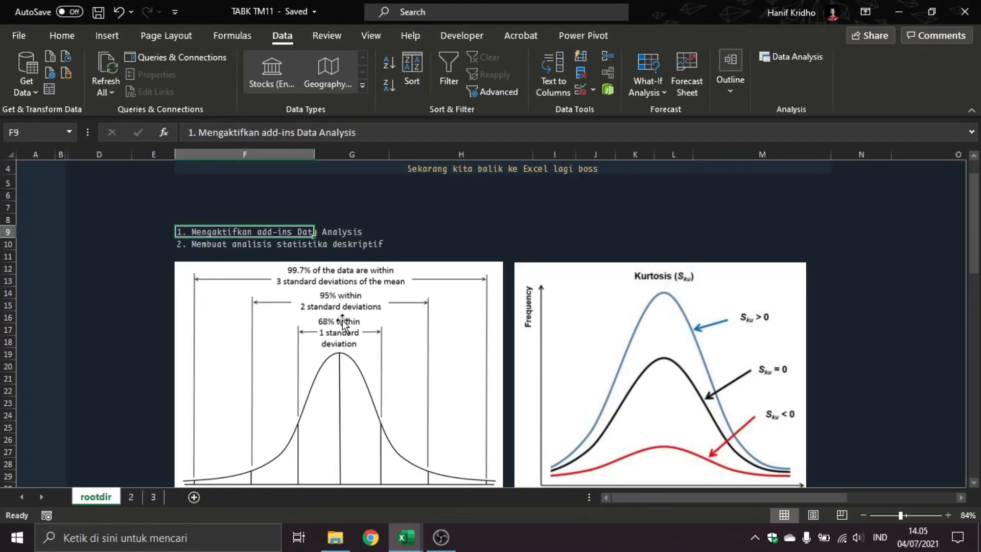
scroll(347, 324, down, 2)
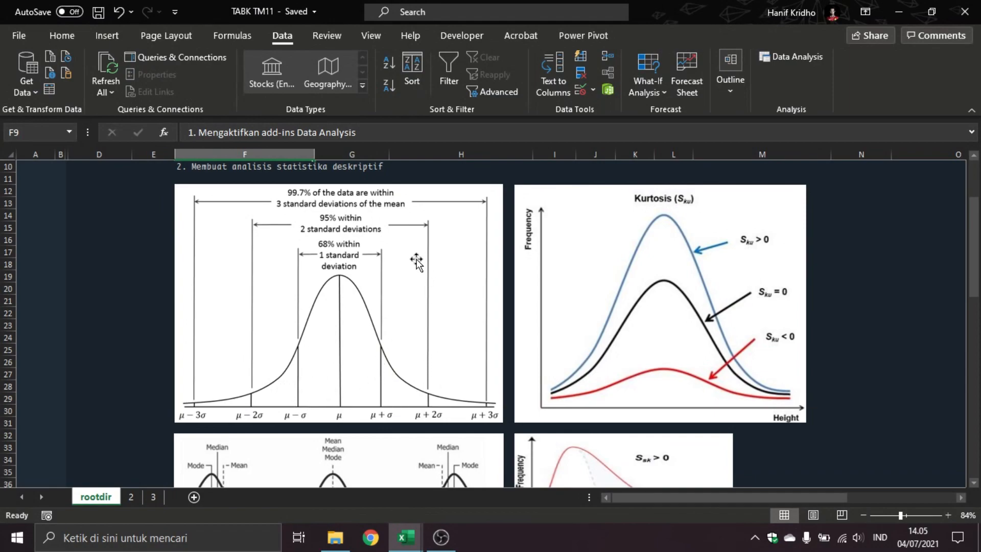
scroll(455, 292, down, 2)
scroll(457, 291, down, 4)
scroll(564, 324, up, 6)
scroll(741, 237, down, 4)
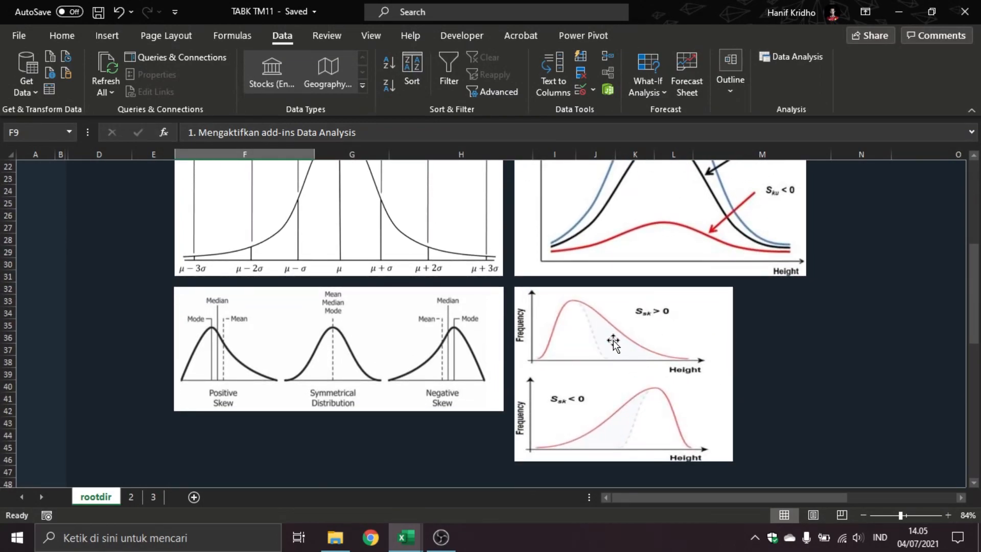
scroll(611, 347, down, 2)
click(604, 328)
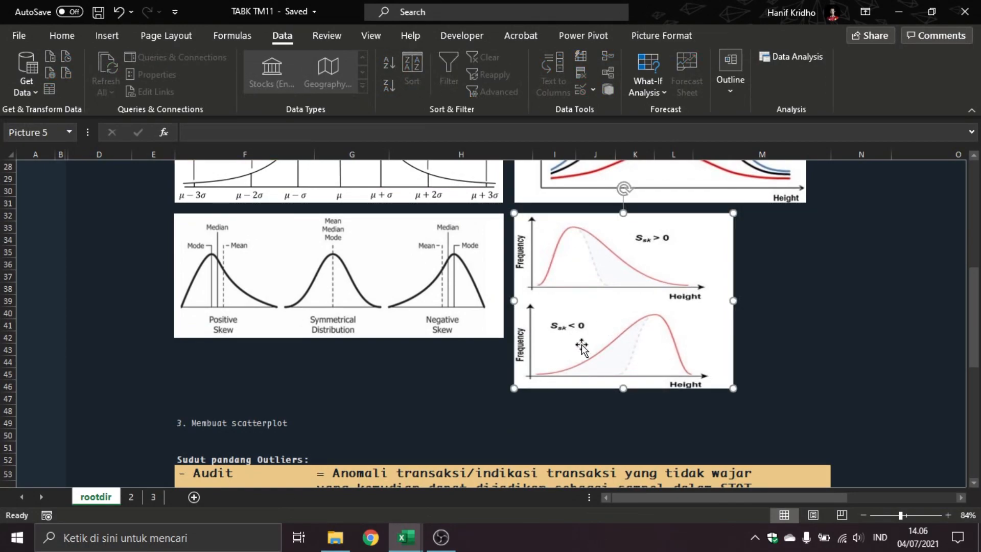
scroll(582, 347, down, 1)
scroll(583, 344, down, 3)
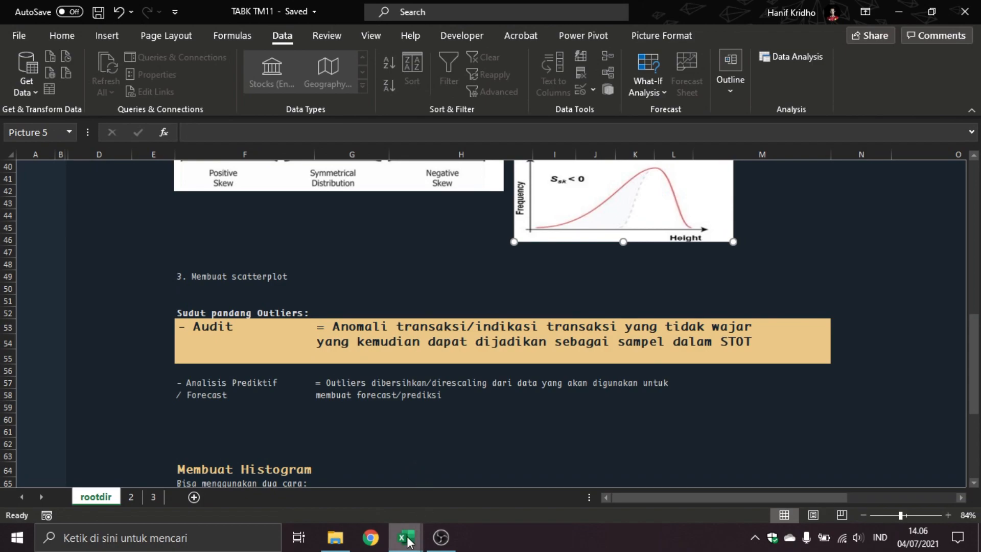
Return to the Data 01 workbook and view the statistics on Sheet2 and the beginning of the Buku Register Invoice data
mouse_move(406, 536)
click(389, 462)
click(329, 387)
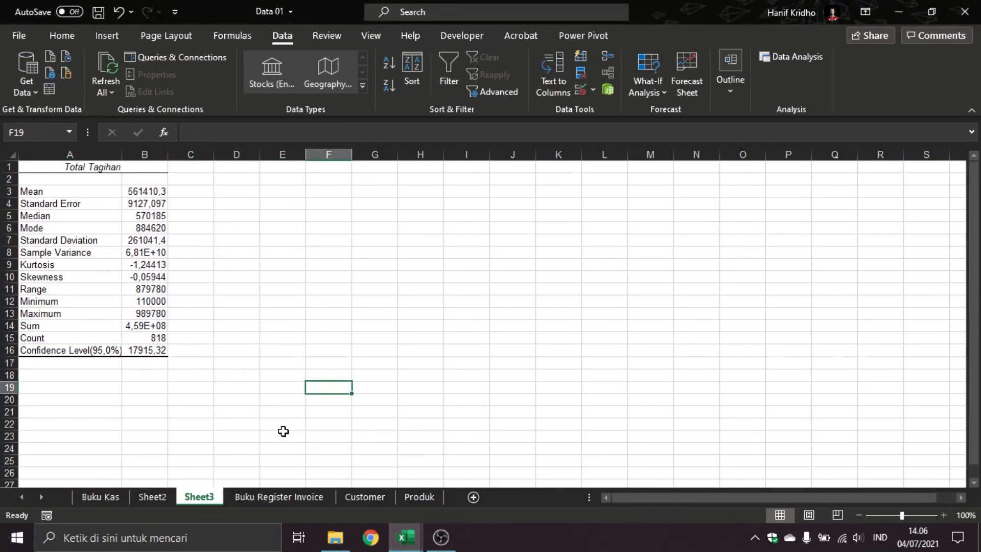
click(163, 498)
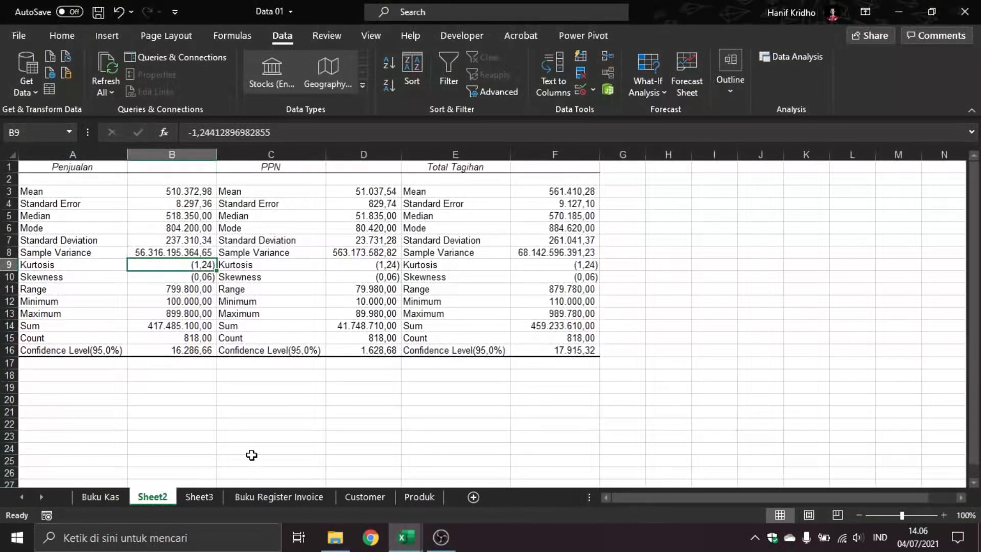
click(276, 497)
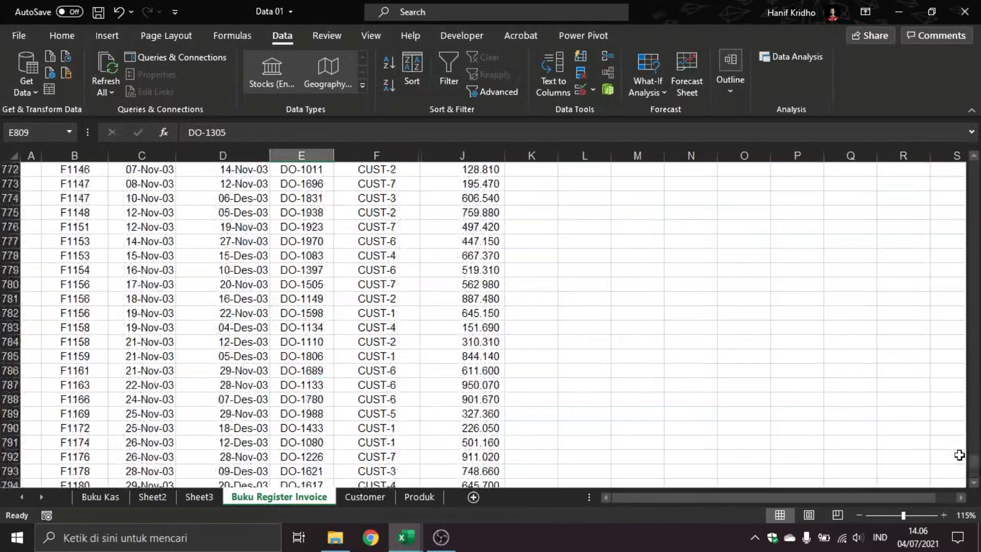
drag(974, 460, 976, 417)
drag(974, 460, 973, 167)
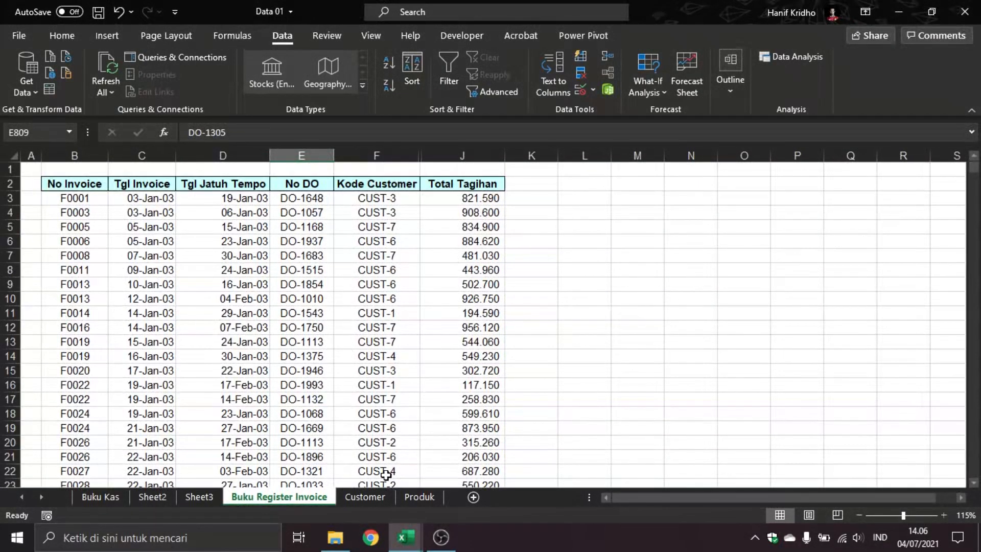
Switch to the DATA RSF workbook
mouse_move(406, 537)
click(542, 500)
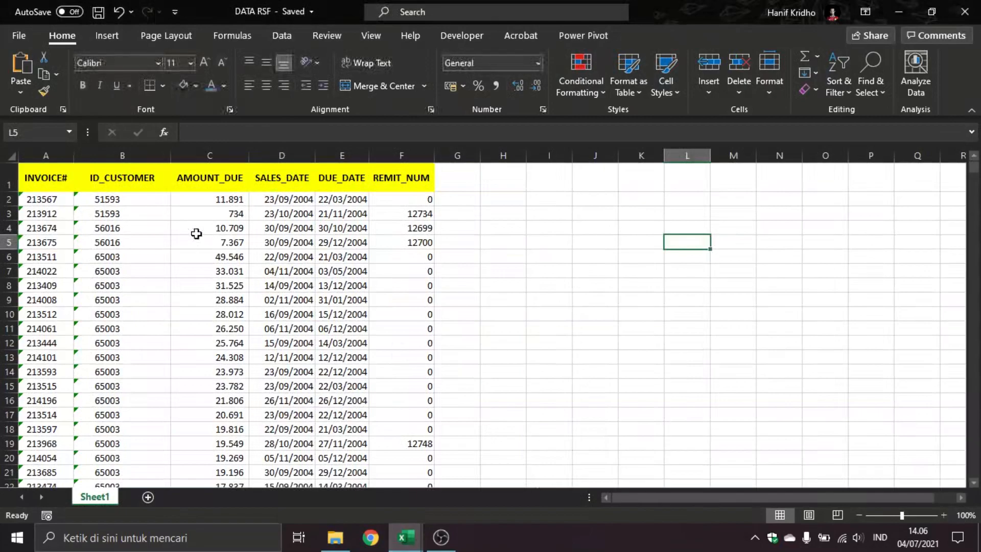
Switch to the Data 01 workbook and view the available scatter chart types
click(406, 537)
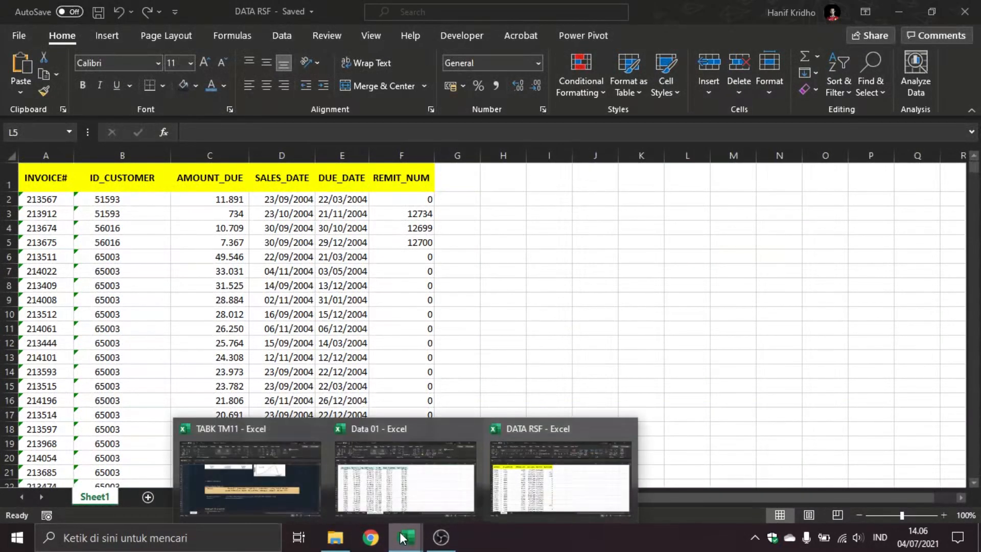
click(400, 482)
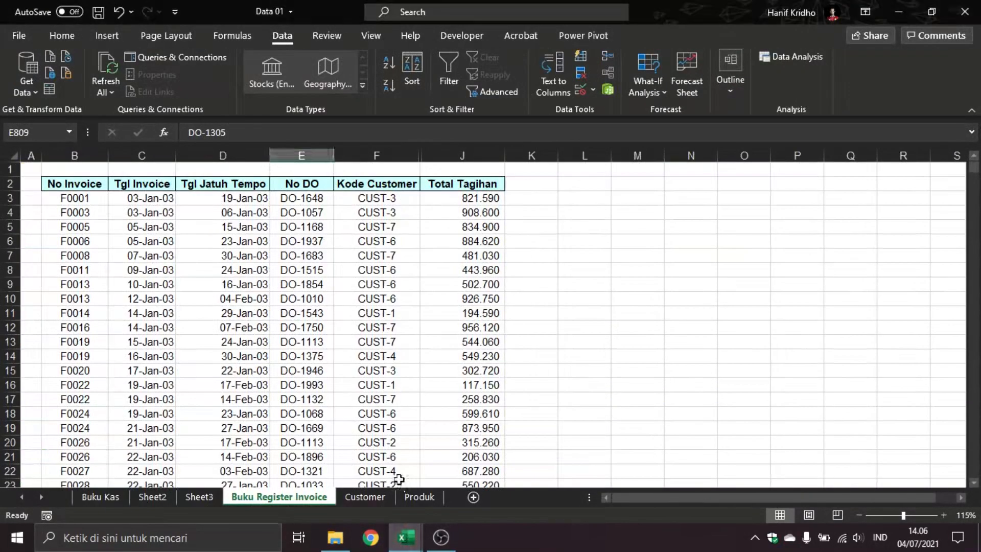
click(107, 35)
click(415, 90)
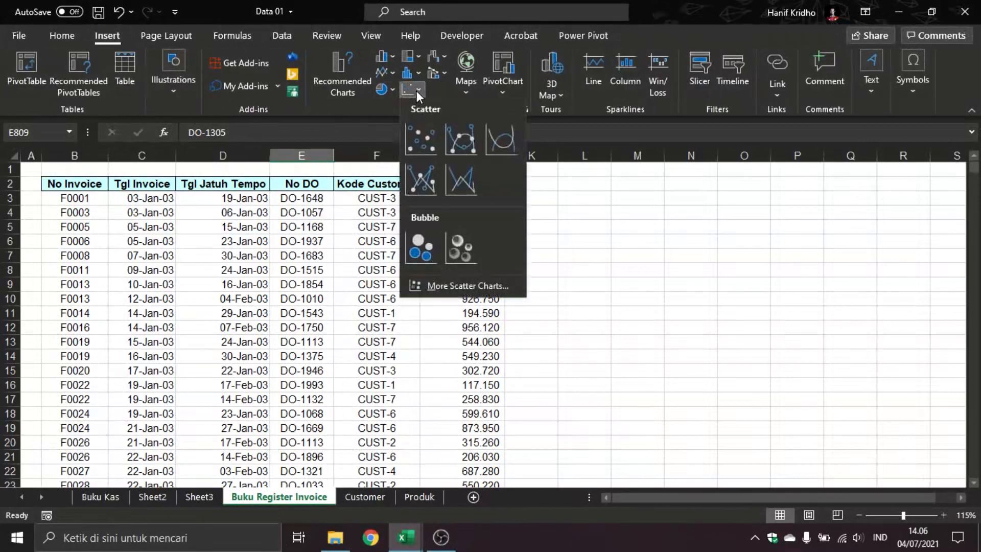
click(703, 189)
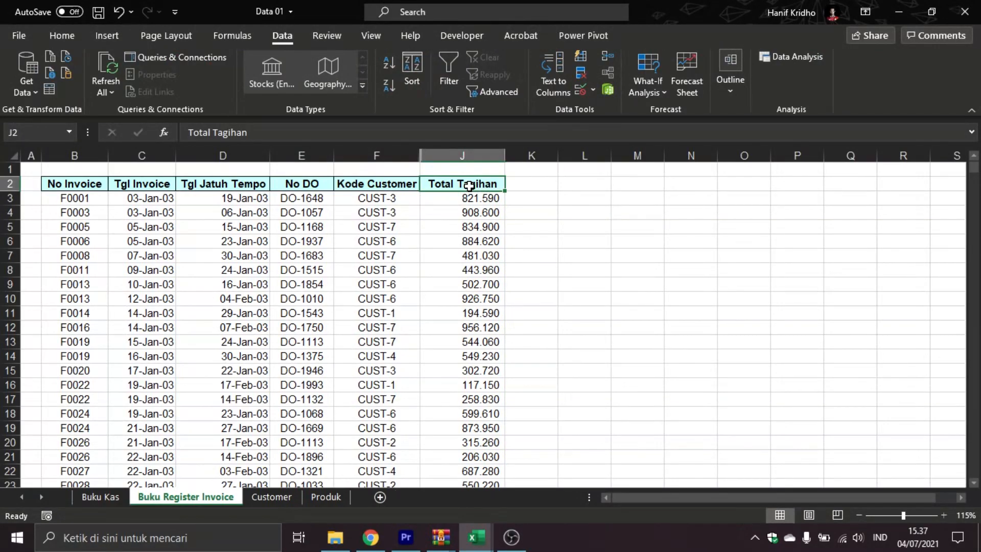
Insert a markers-only scatter chart of the Total Tagihan column (J2:J820) and move it toward the empty columns beside the table
key(ctrl+Down)
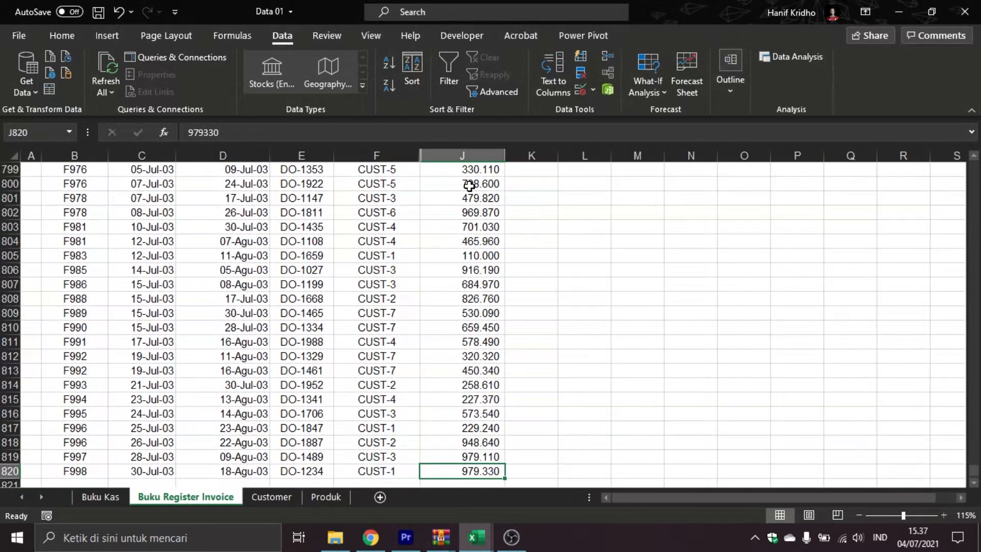
key(ctrl+shift+Up)
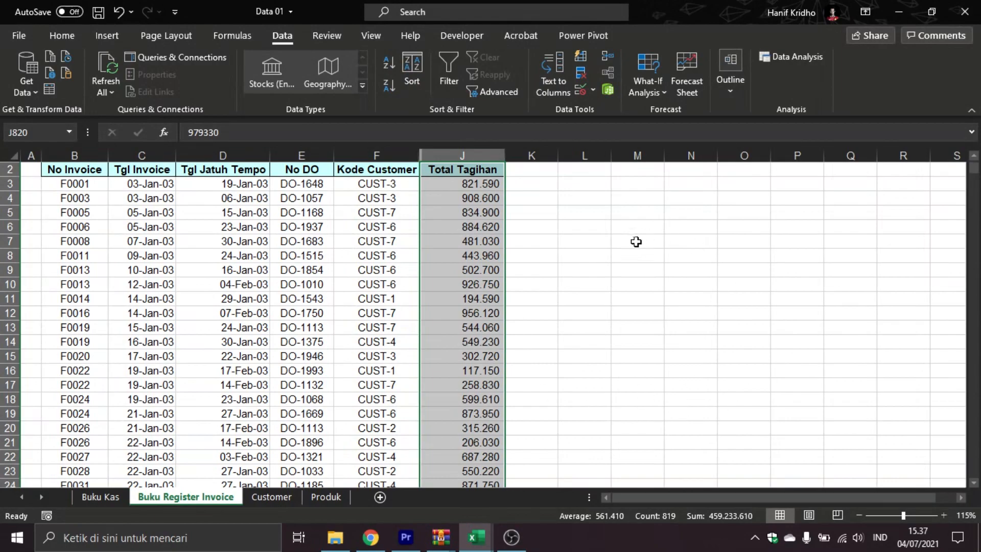
click(118, 39)
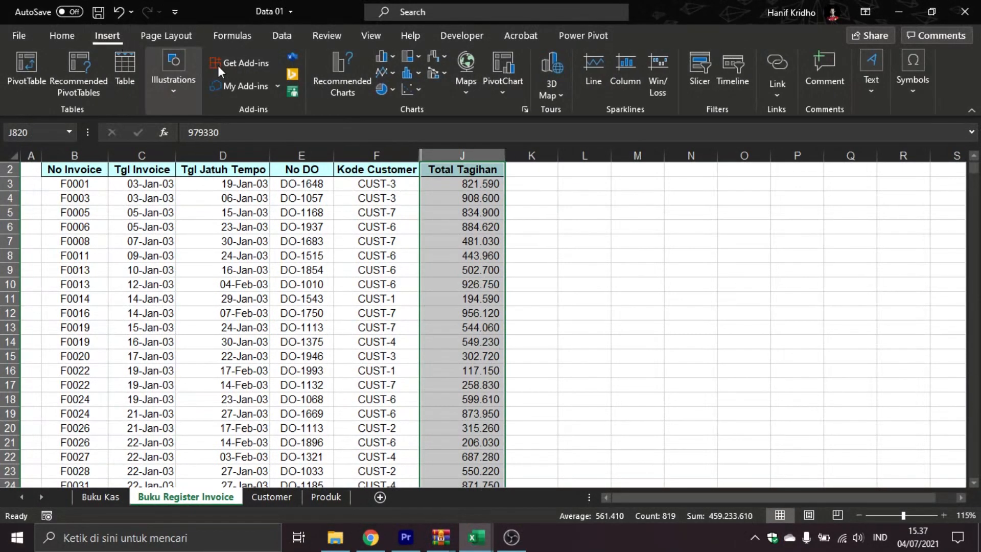
click(413, 93)
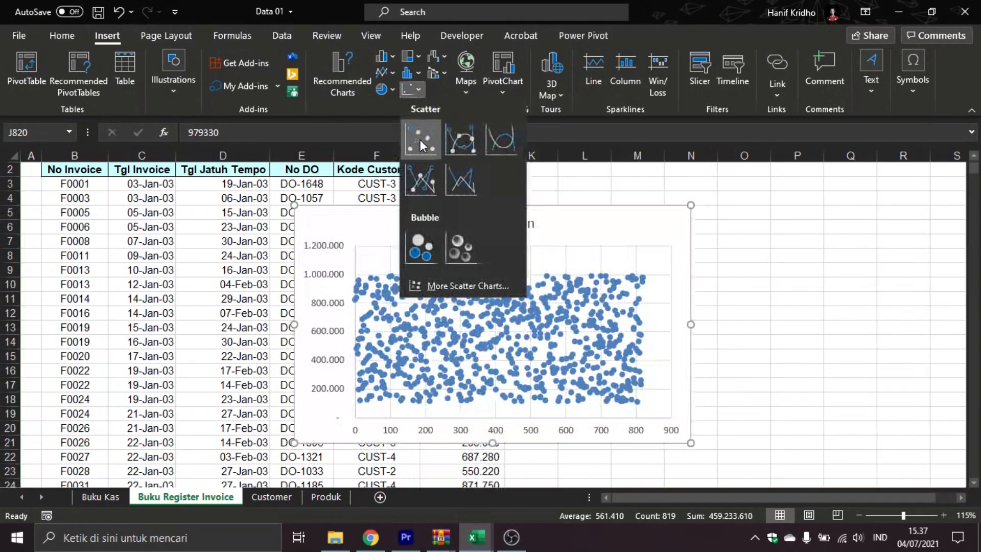
click(422, 146)
drag(558, 203, 752, 195)
scroll(752, 195, up, 1)
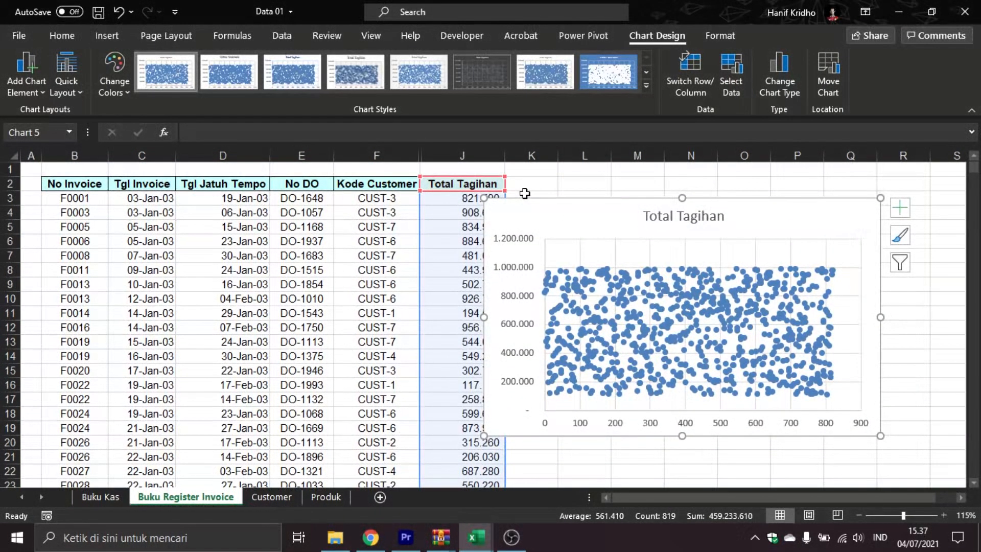
click(133, 197)
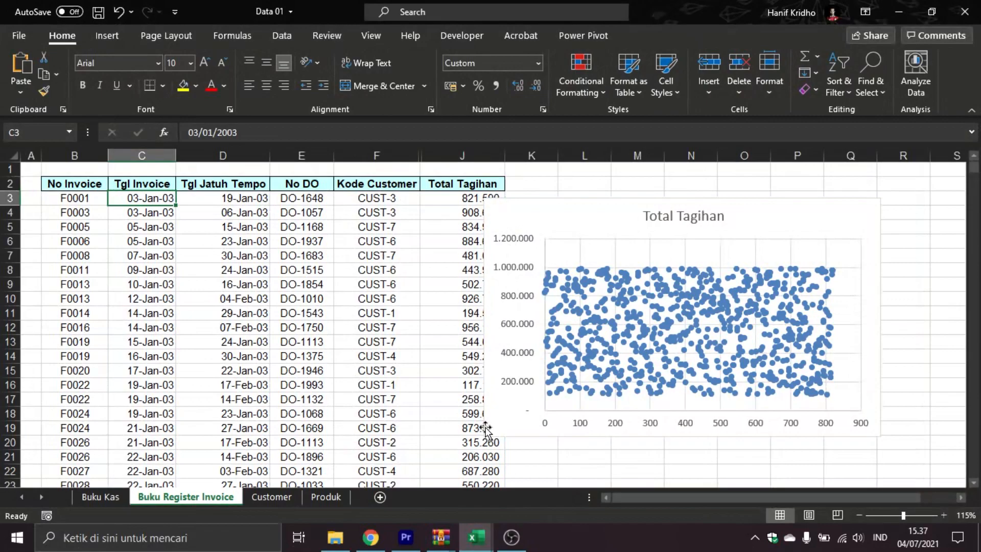
Switch to the DATA RSF workbook
mouse_move(477, 524)
click(451, 470)
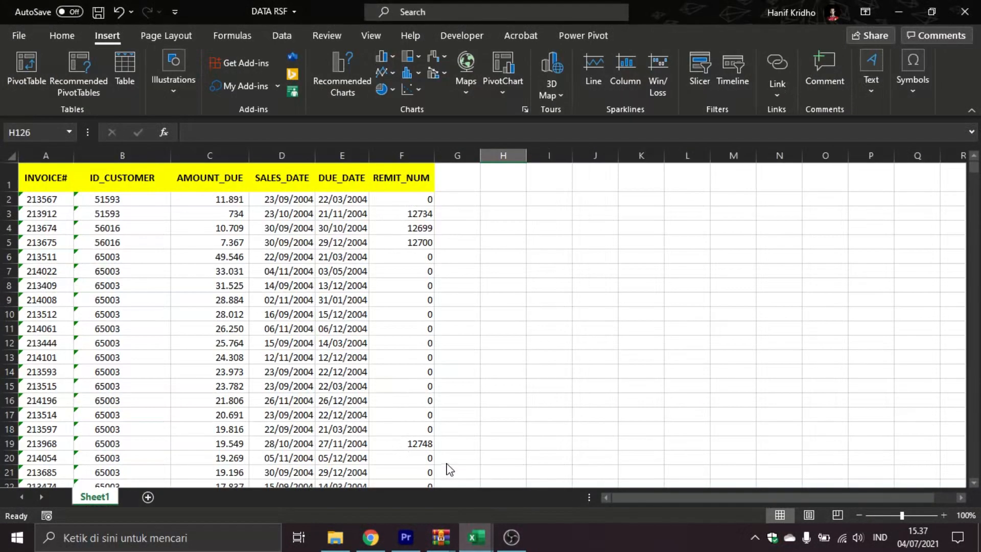
click(220, 239)
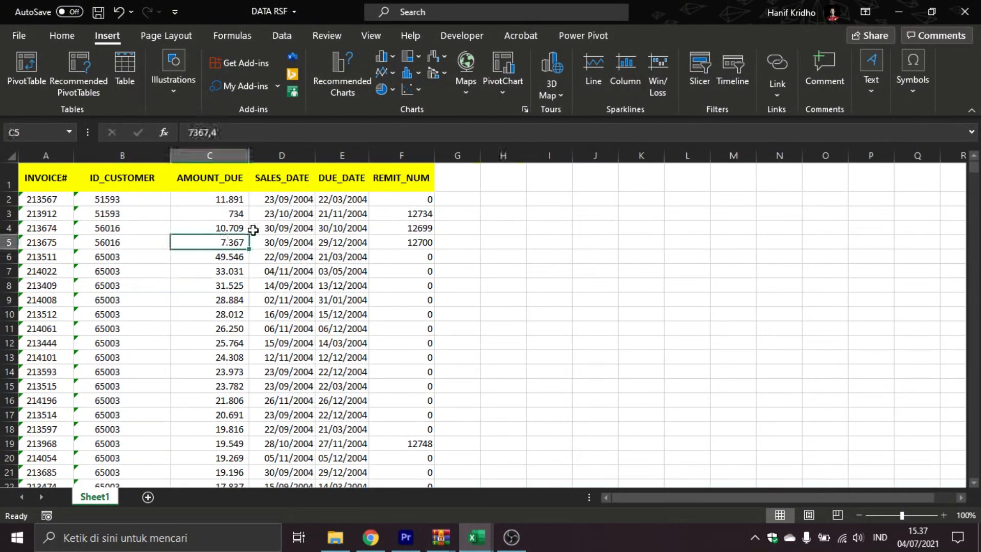
Insert a markers-only scatter chart of the AMOUNT_DUE column (C1:C701) and move it beside the table
click(231, 186)
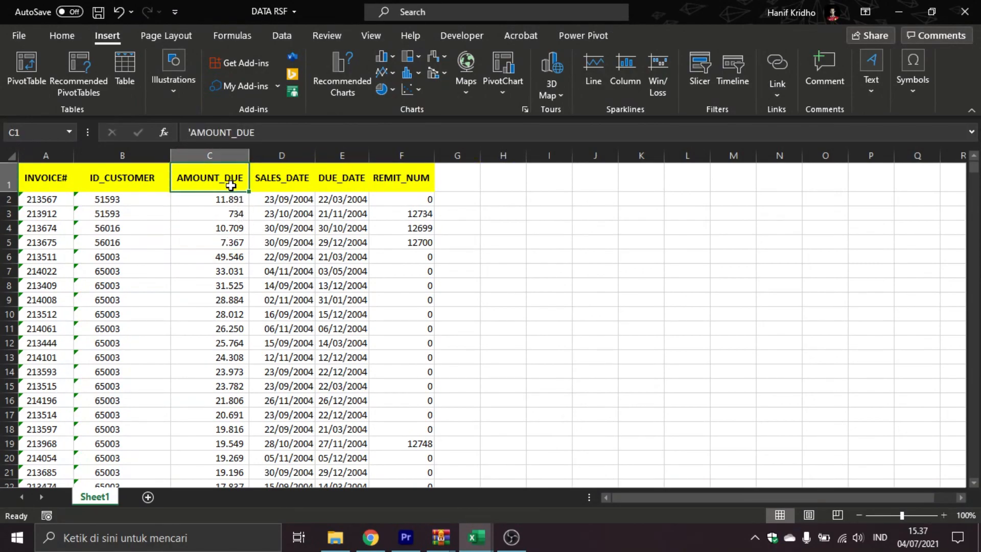
key(ctrl+Down)
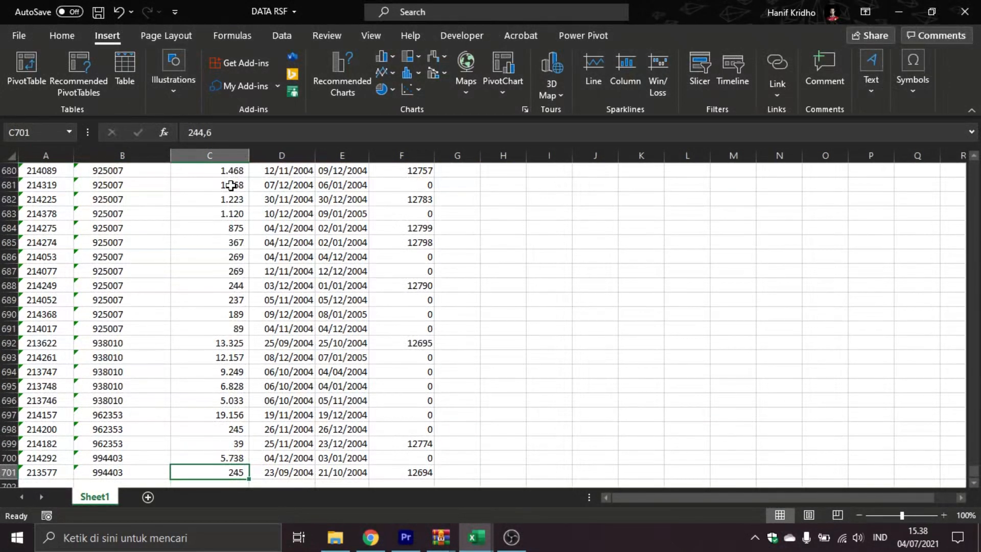
key(ctrl+shift+Up)
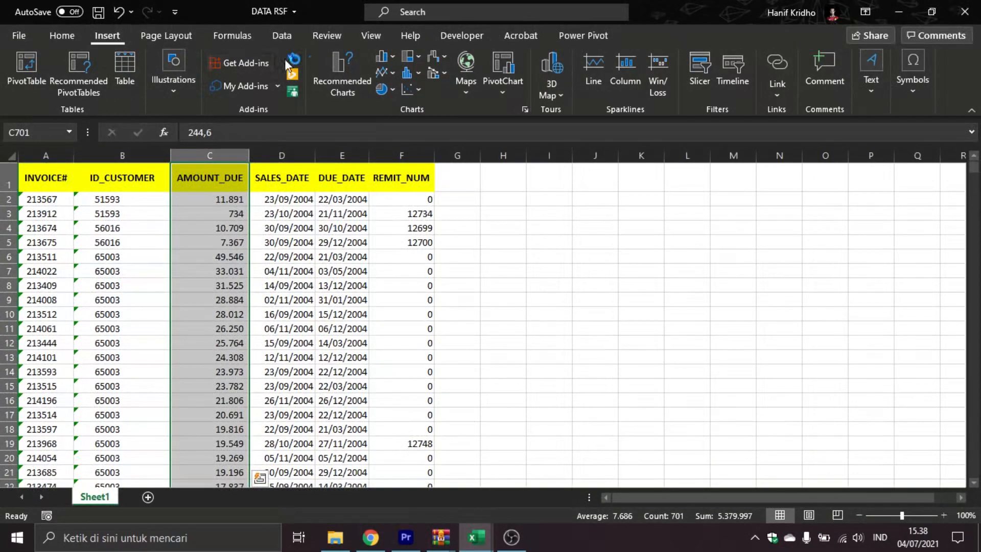
click(383, 72)
click(418, 135)
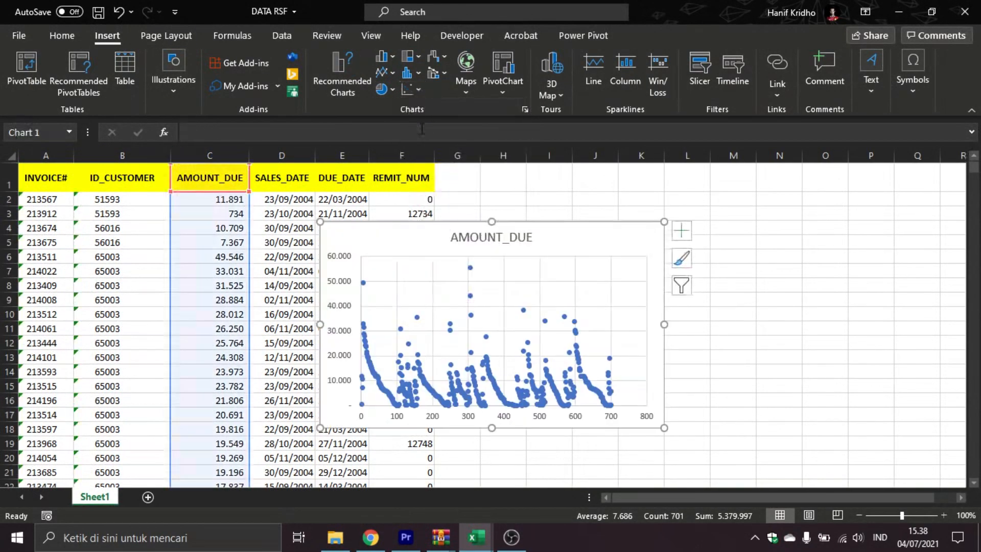
drag(589, 241, 735, 209)
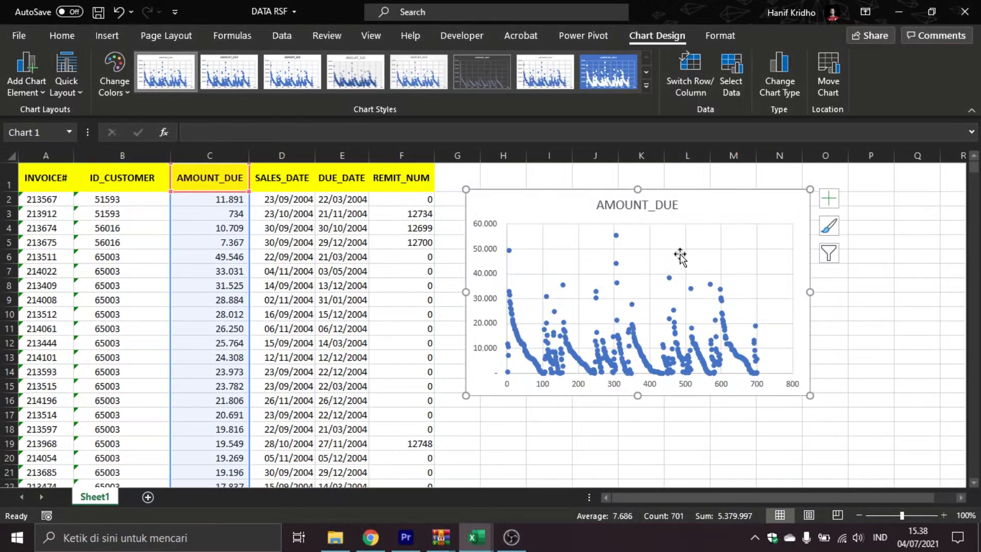
Sort the invoice data by SALES_DATE from oldest to newest
click(307, 199)
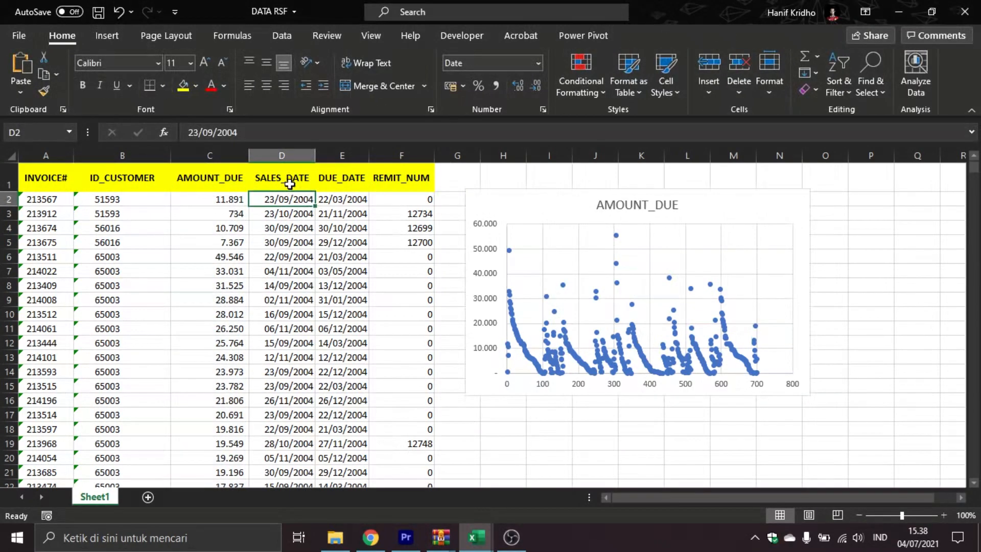
click(280, 36)
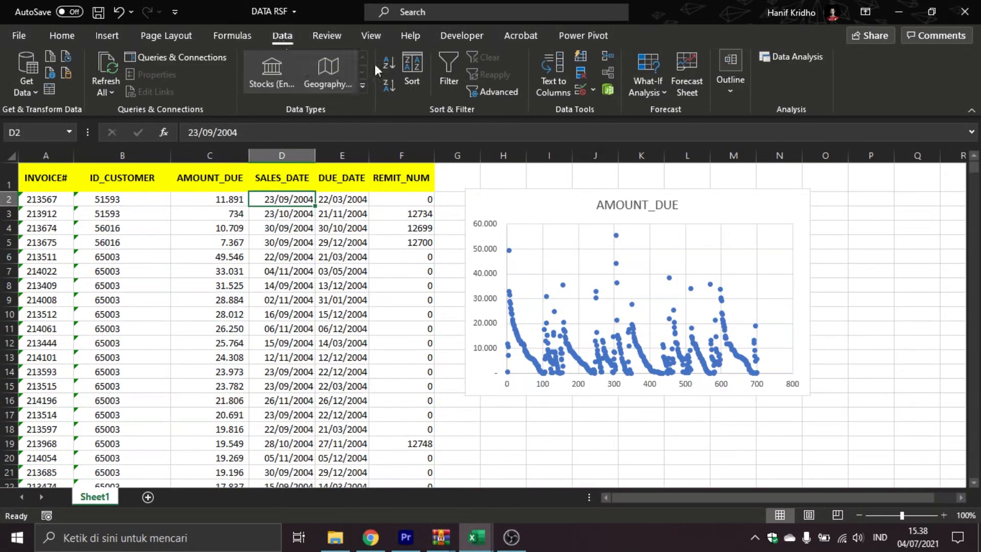
click(387, 62)
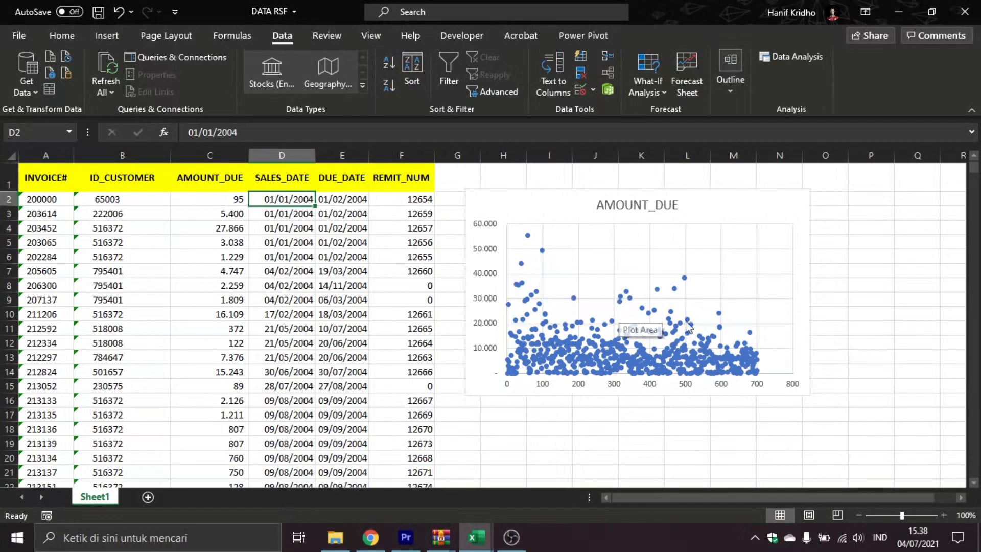
Compare the AMOUNT_DUE scatter chart with the Total Tagihan chart in Data 01 and inspect its outlying high points
click(536, 208)
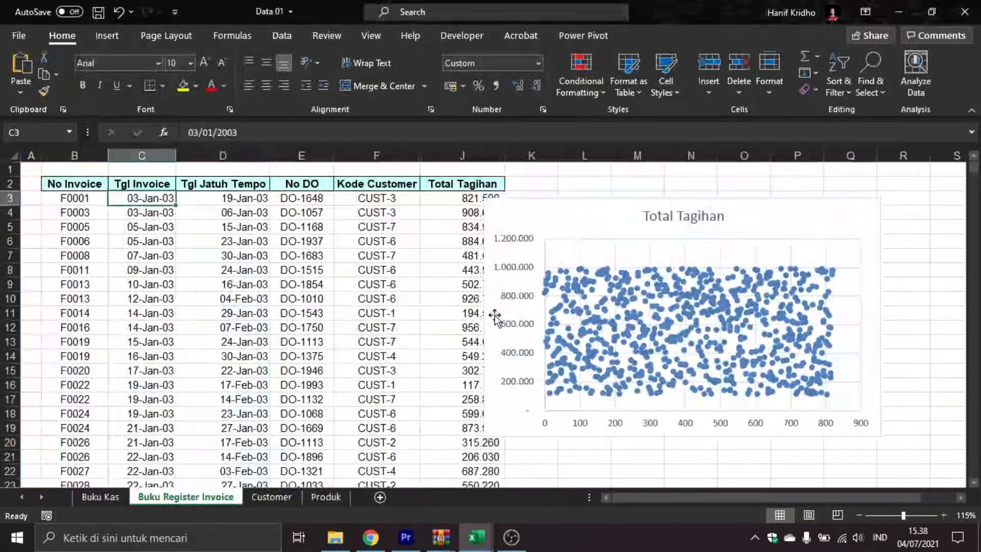
click(575, 211)
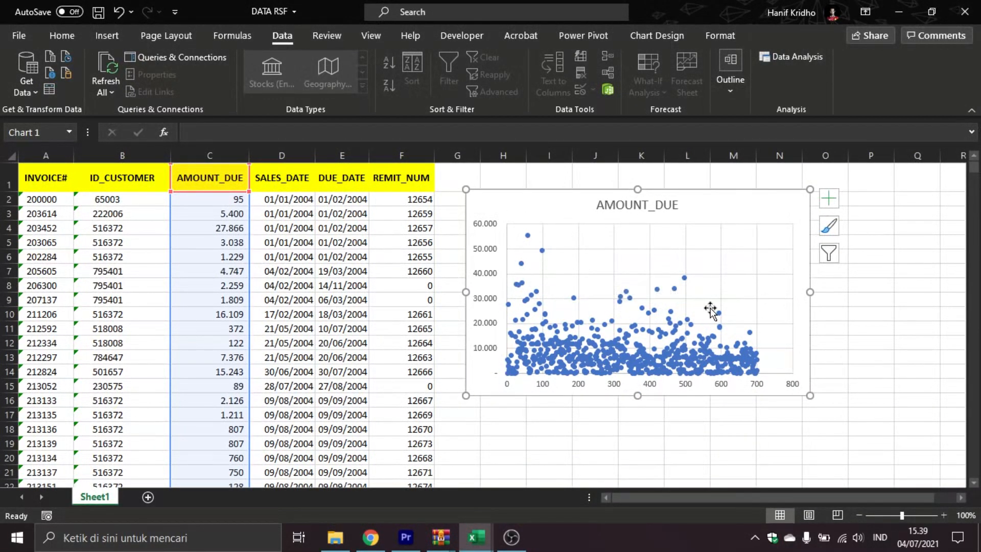
click(528, 237)
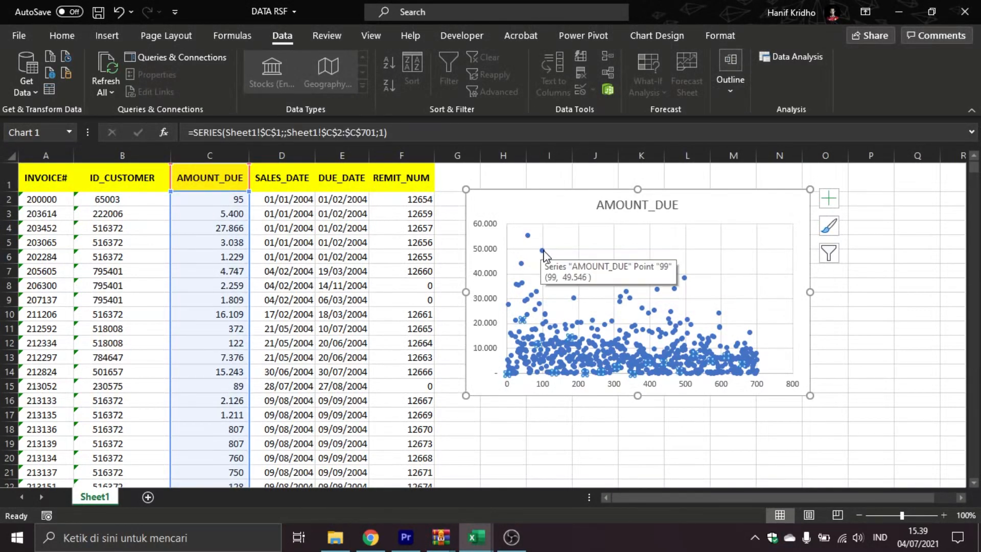
click(734, 203)
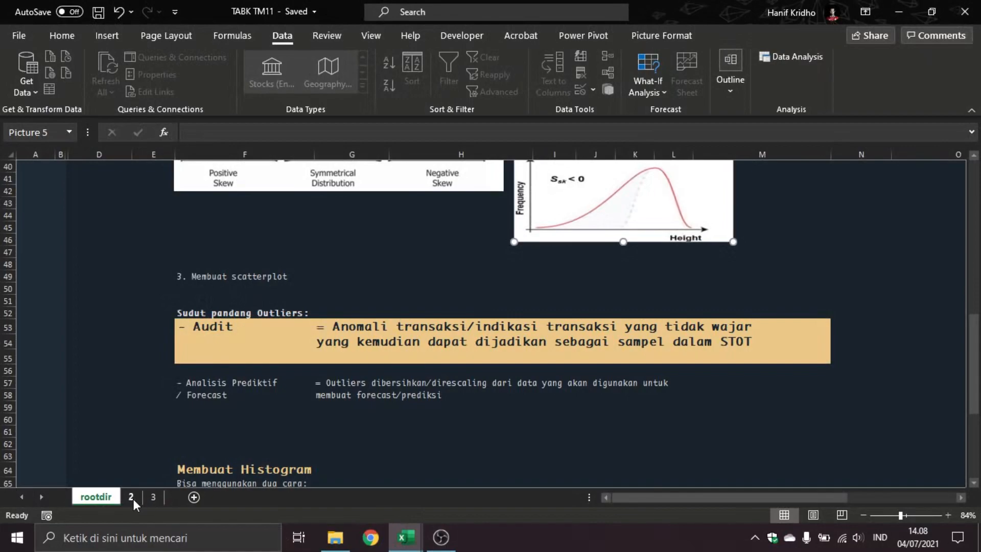
View sheet 2 of the TABK TM11 workbook and read the Membuat Histogram notes and bin width formula on rootdir
click(131, 497)
scroll(775, 338, up, 7)
click(468, 356)
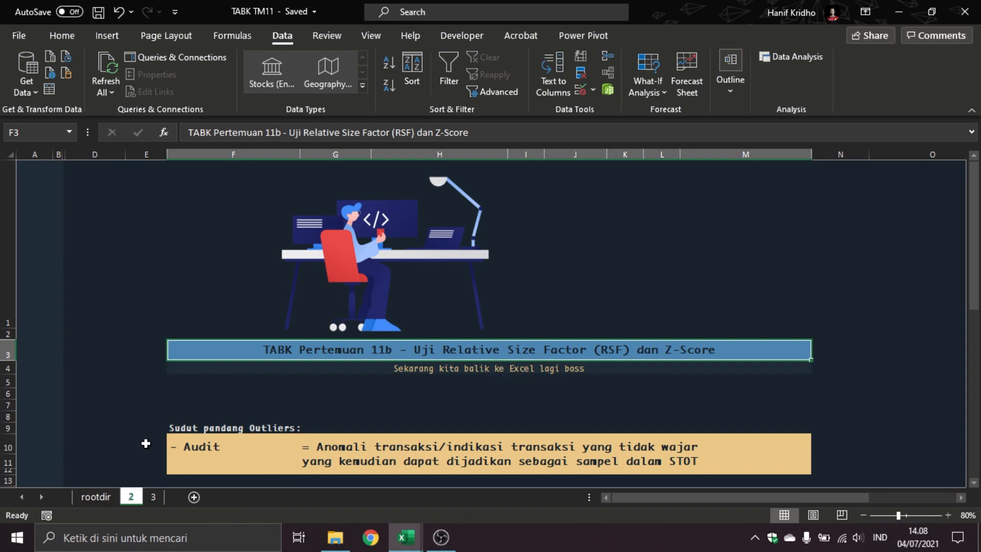
click(95, 497)
scroll(356, 298, down, 4)
scroll(356, 297, down, 1)
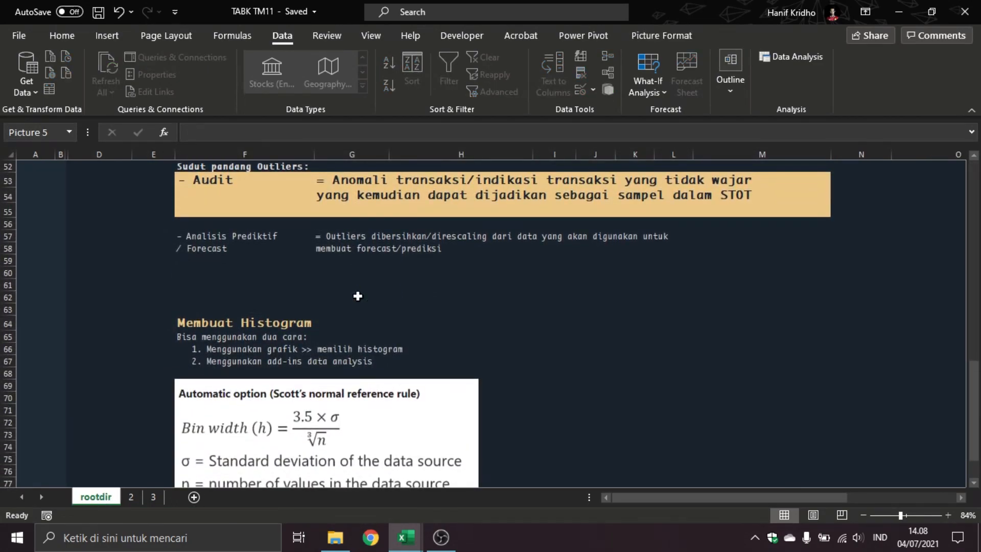
scroll(357, 297, down, 2)
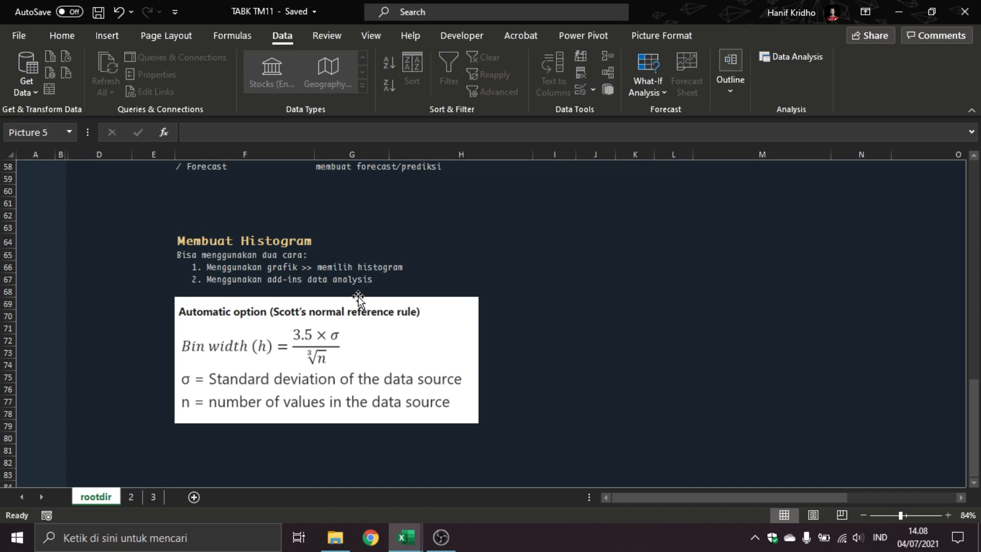
Find the Histogram tool among the Data Analysis tools without running it, and point out the note on using a chart
click(803, 60)
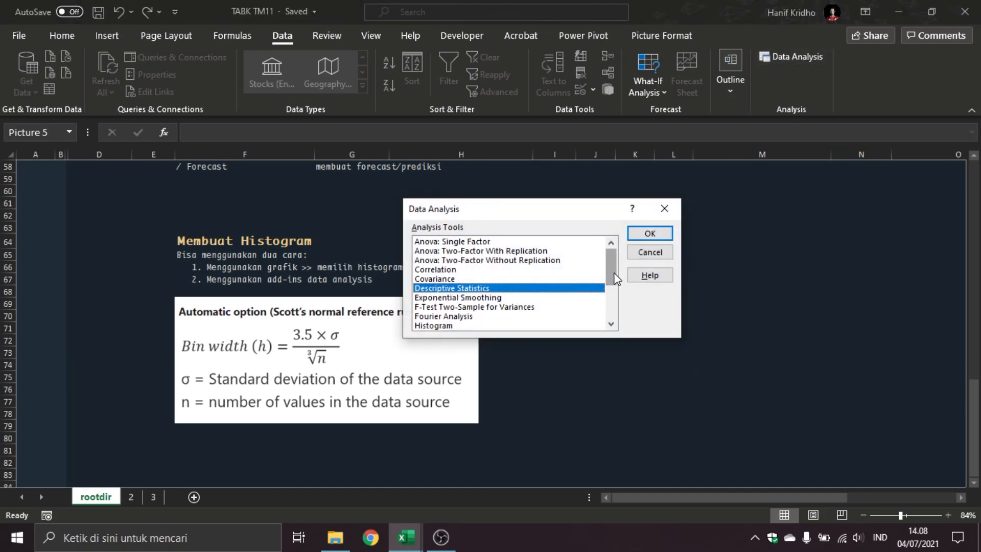
scroll(617, 276, down, 2)
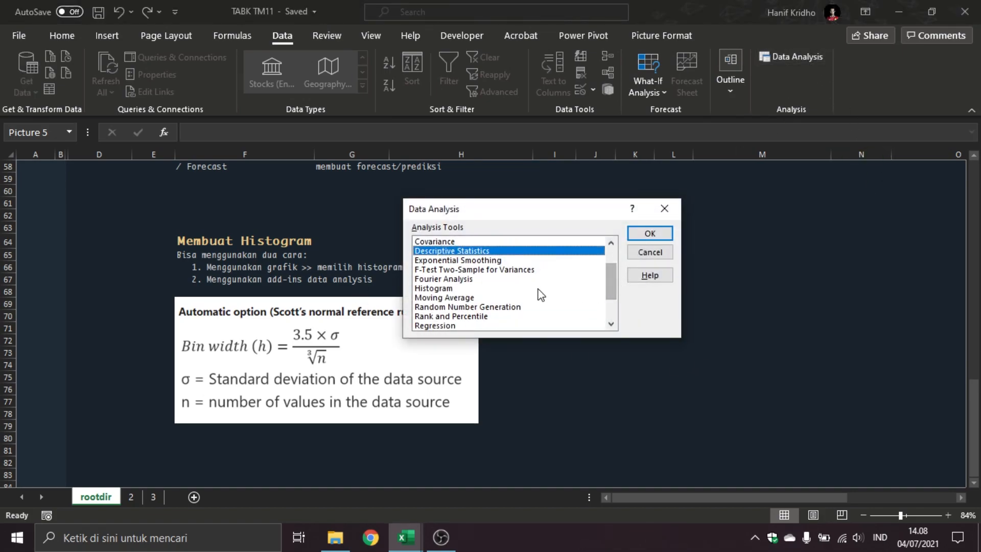
click(541, 289)
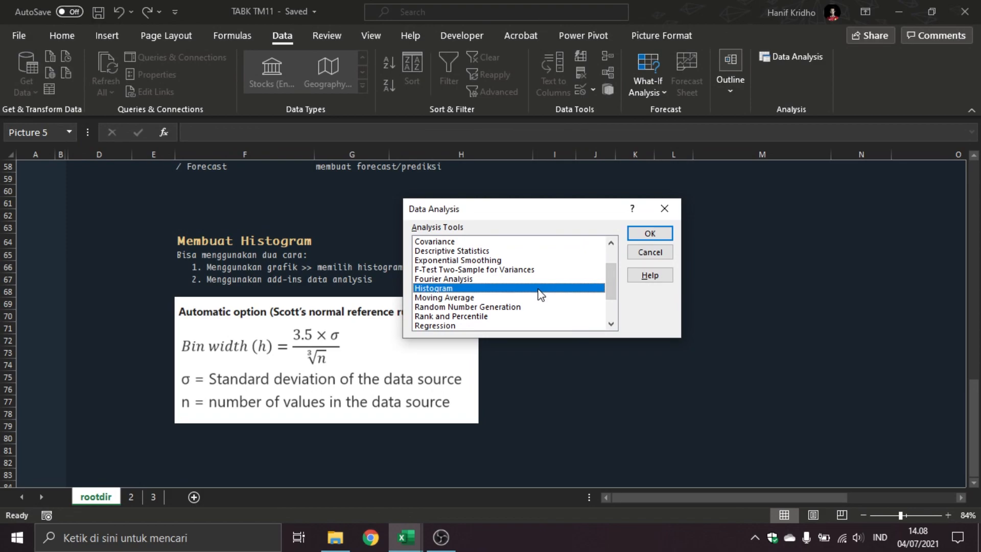
click(650, 252)
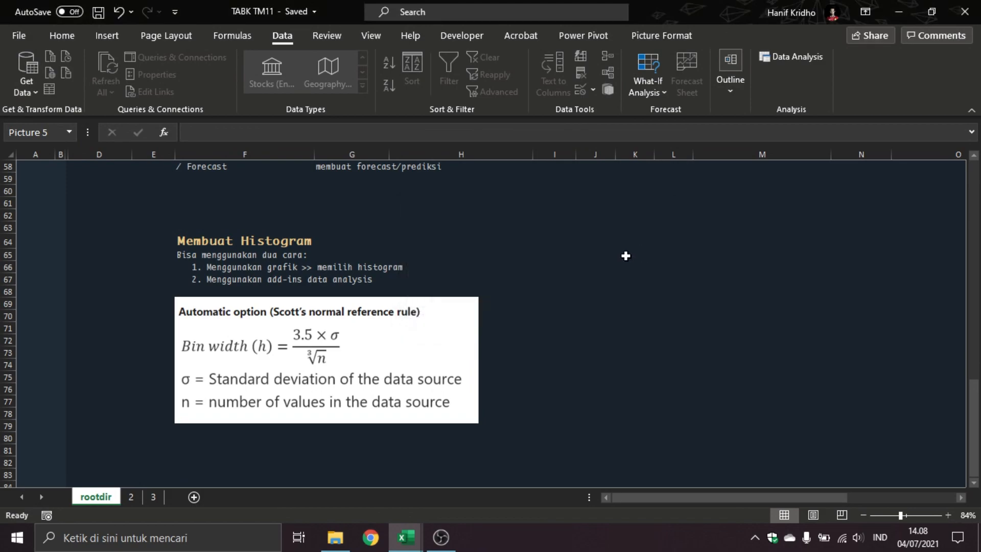
click(202, 266)
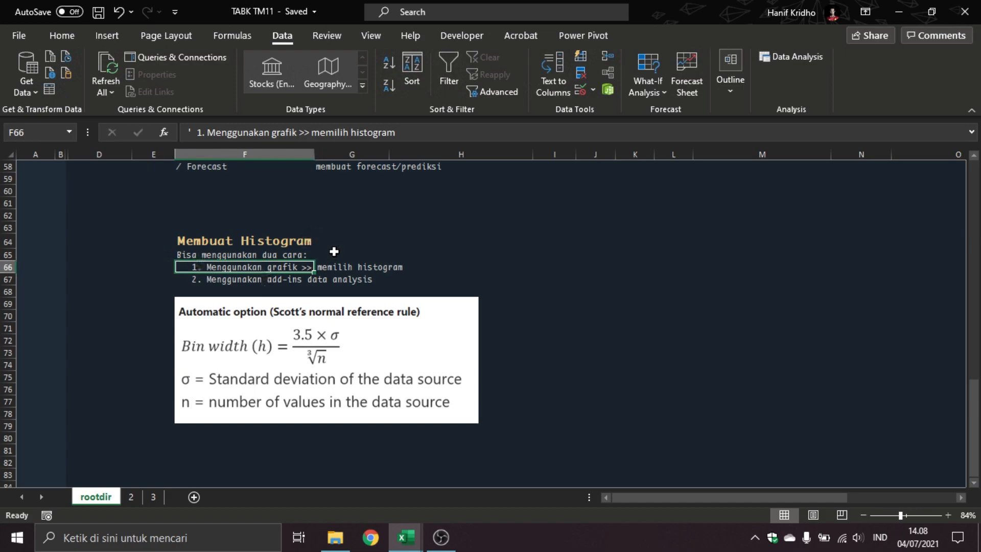
Delete the AMOUNT_DUE scatter chart from the DATA RSF workbook and return to the header row of the data
mouse_move(402, 524)
click(513, 493)
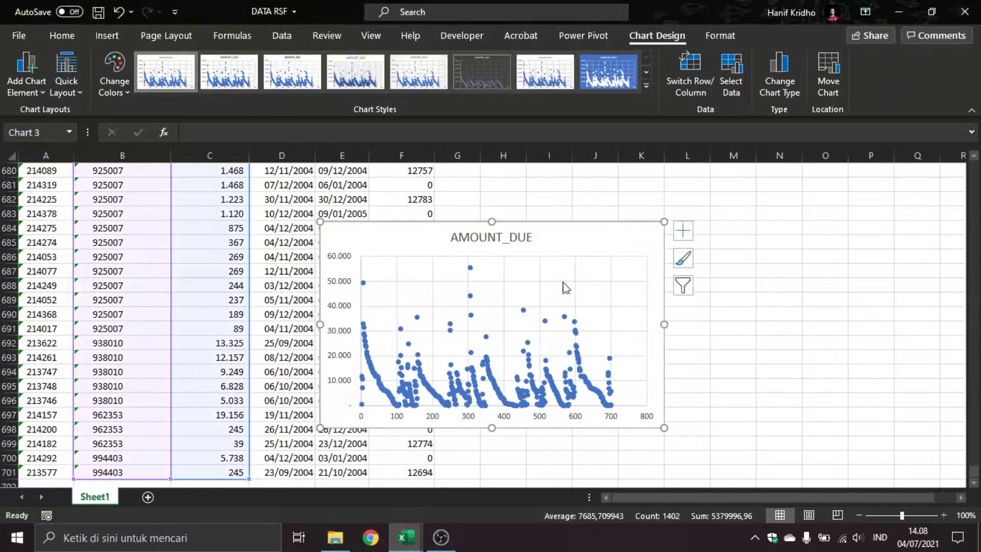
key(Delete)
drag(973, 483, 973, 166)
click(687, 269)
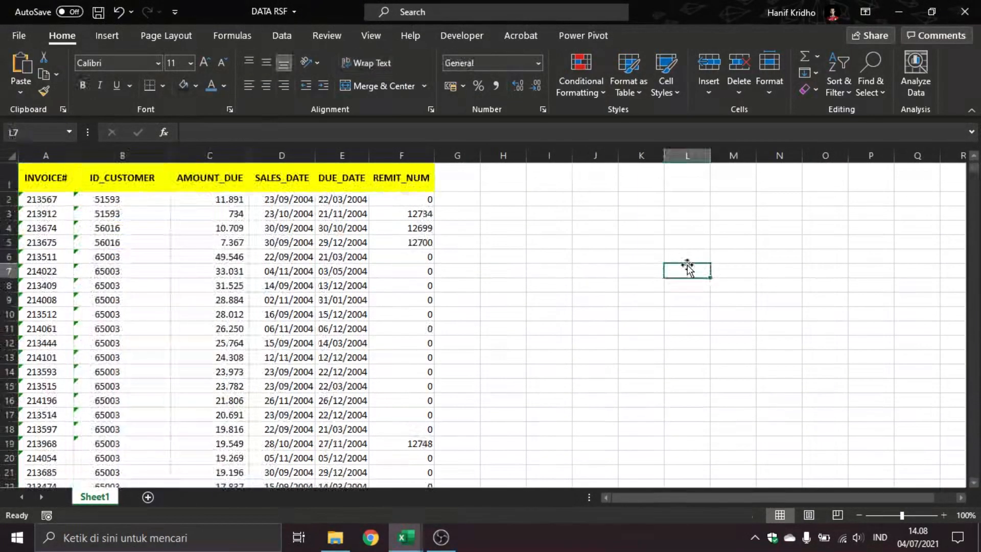
click(159, 182)
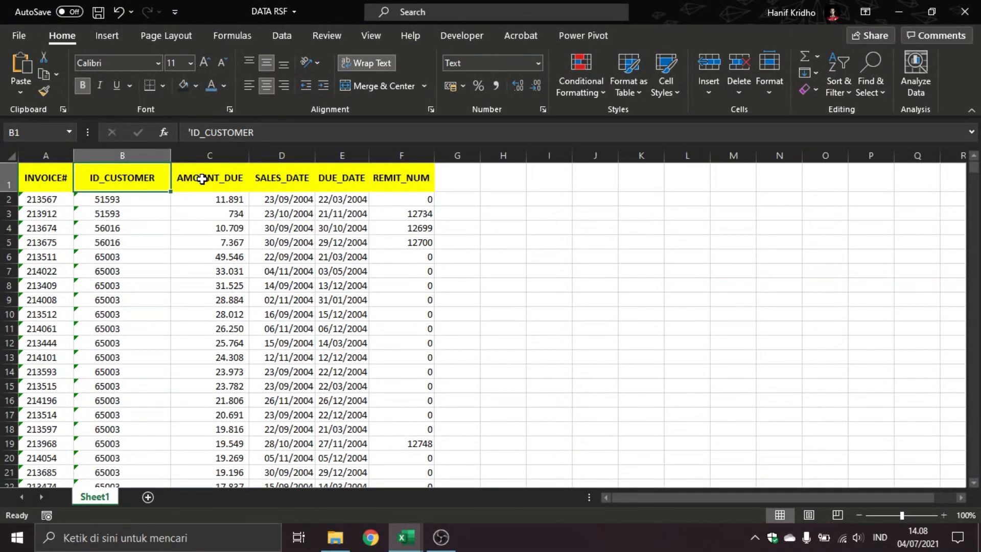
Insert a histogram chart of the AMOUNT_DUE column and place it in the empty cells beside the data
click(220, 153)
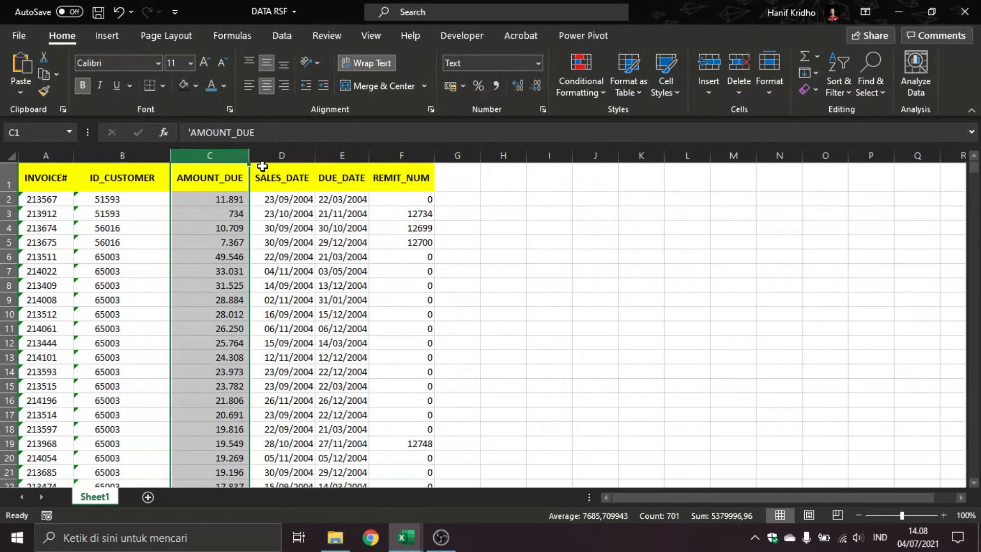
click(117, 39)
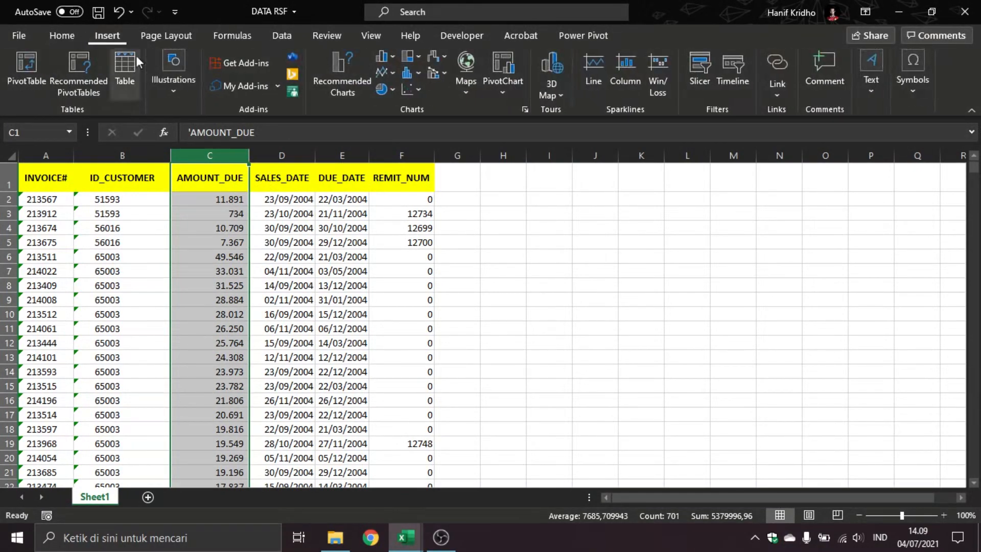
click(409, 77)
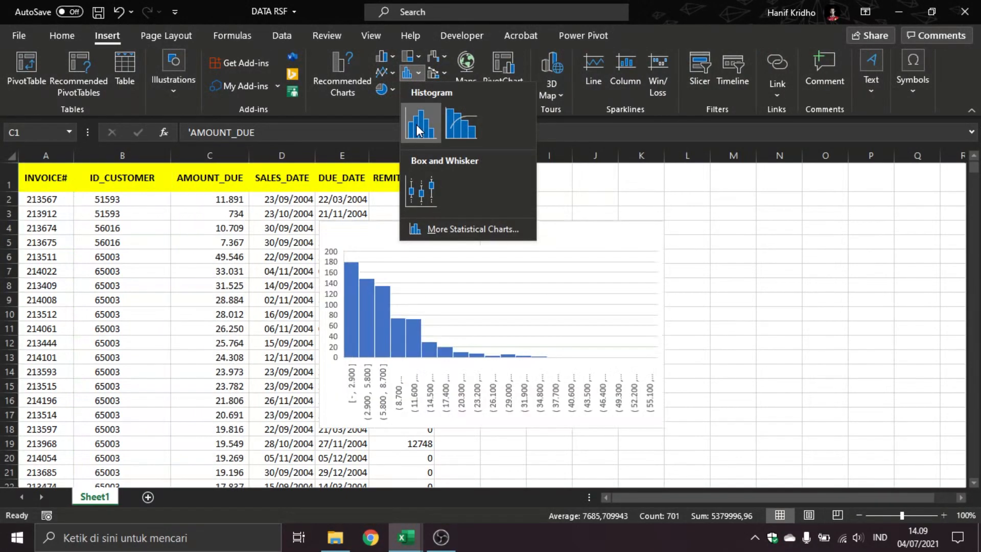
click(416, 124)
drag(541, 228, 684, 193)
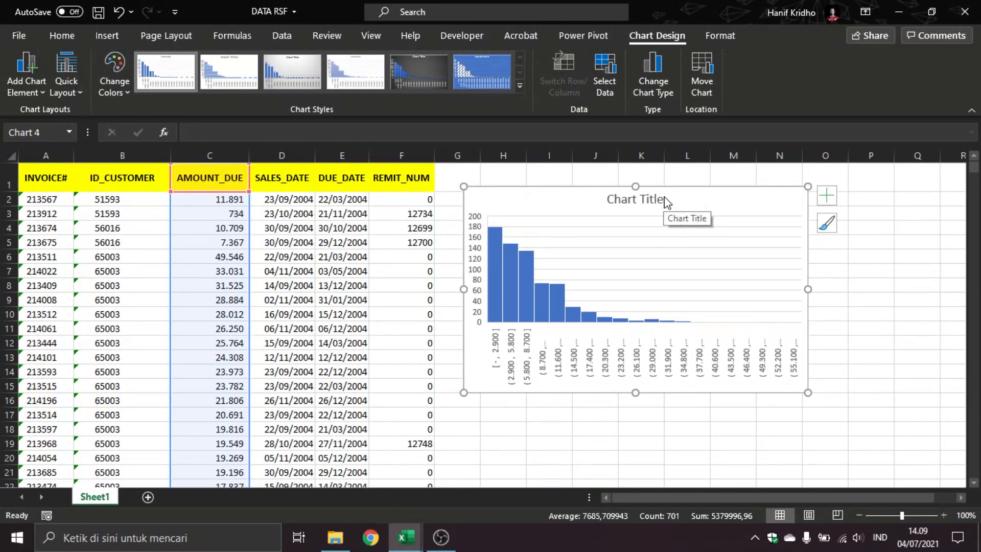
Open the axis options for the histogram's horizontal axis and widen the pane to show the full bin settings
click(605, 363)
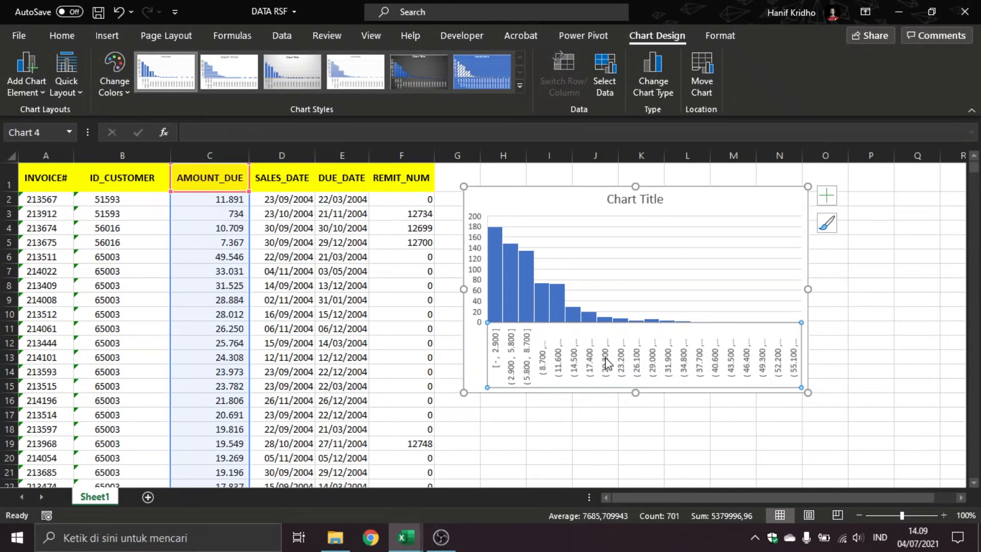
right_click(607, 361)
click(624, 347)
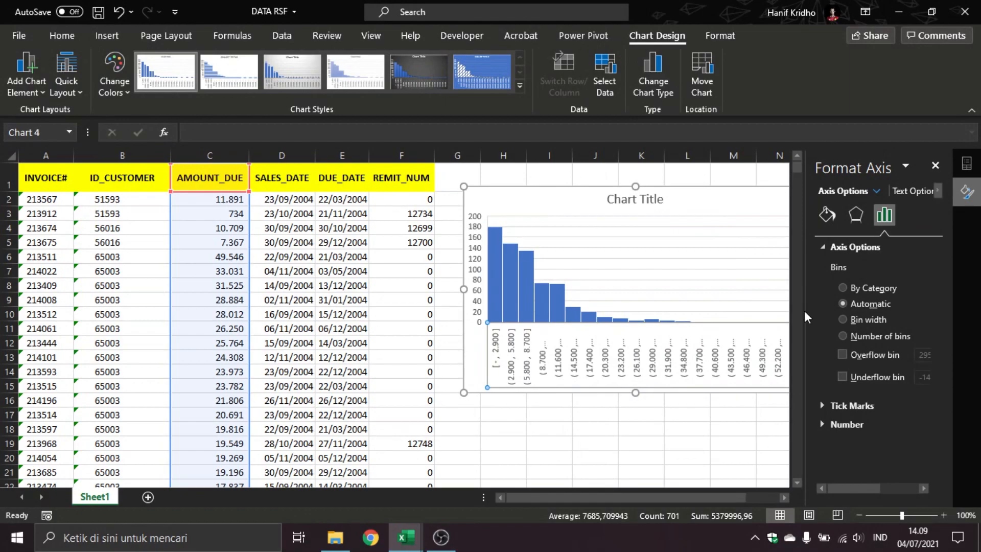
drag(804, 310, 645, 310)
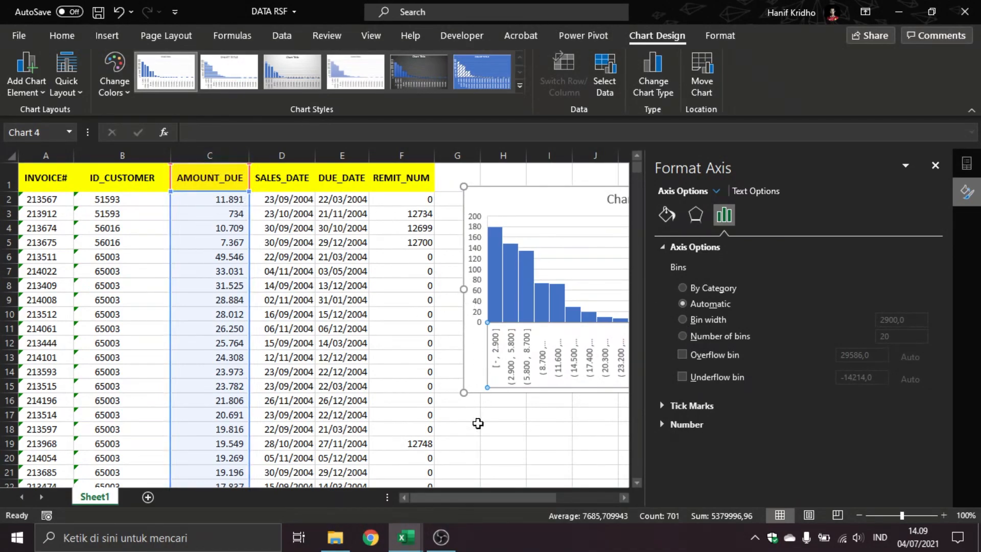
Read the Scott's rule bin width formula in the TABK TM11 workbook and return to the DATA RSF workbook
mouse_move(415, 527)
click(287, 485)
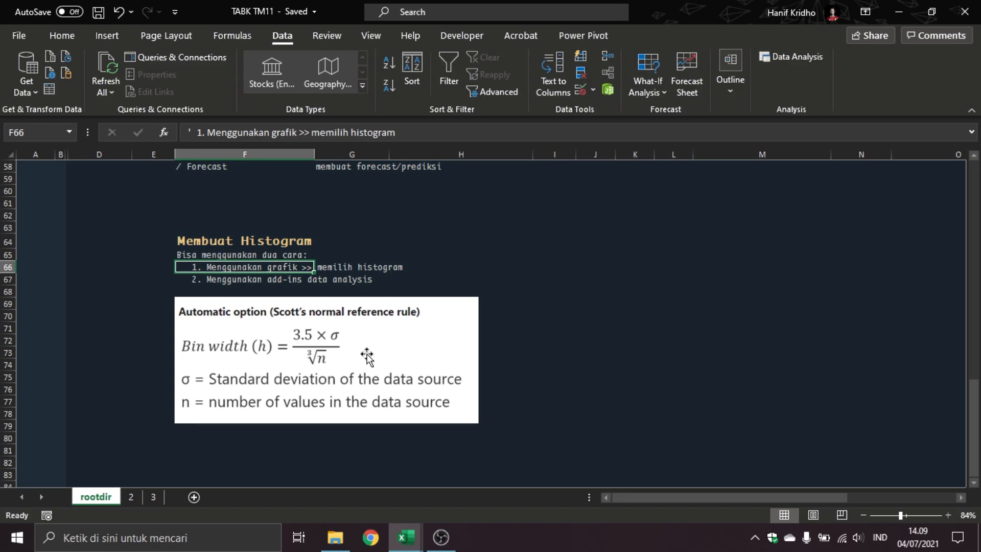
click(406, 537)
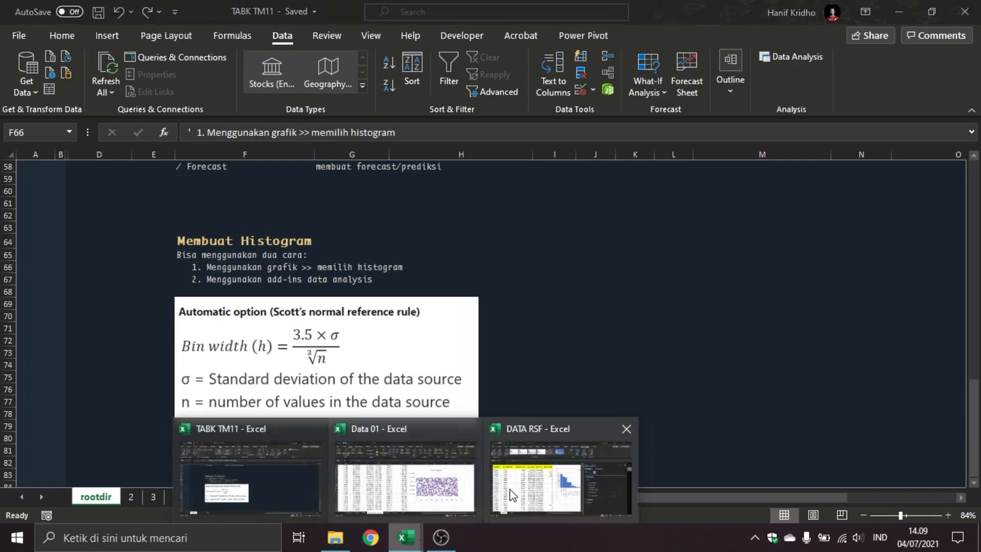
click(531, 486)
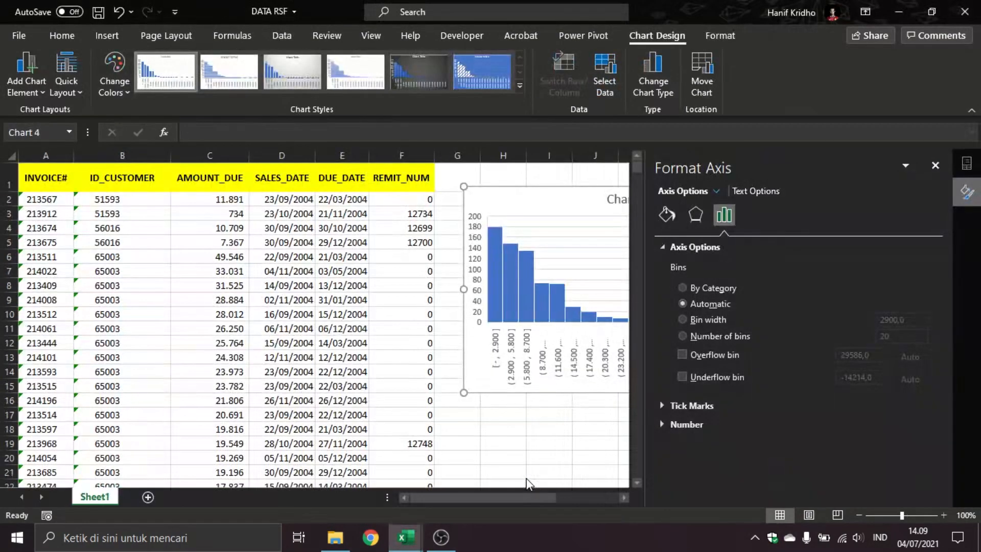
Add a blank worksheet to the DATA RSF workbook and return to Sheet1
click(147, 497)
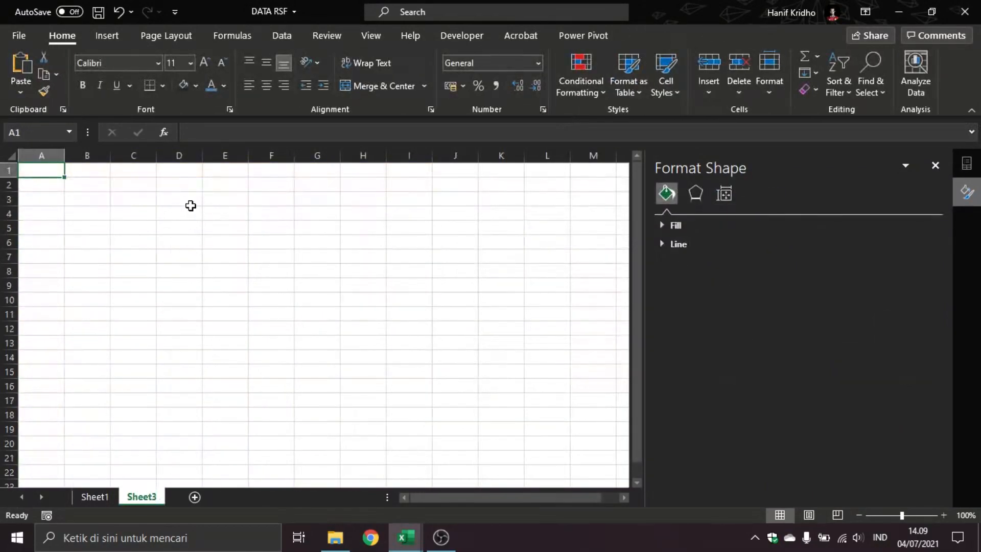
click(136, 197)
click(108, 496)
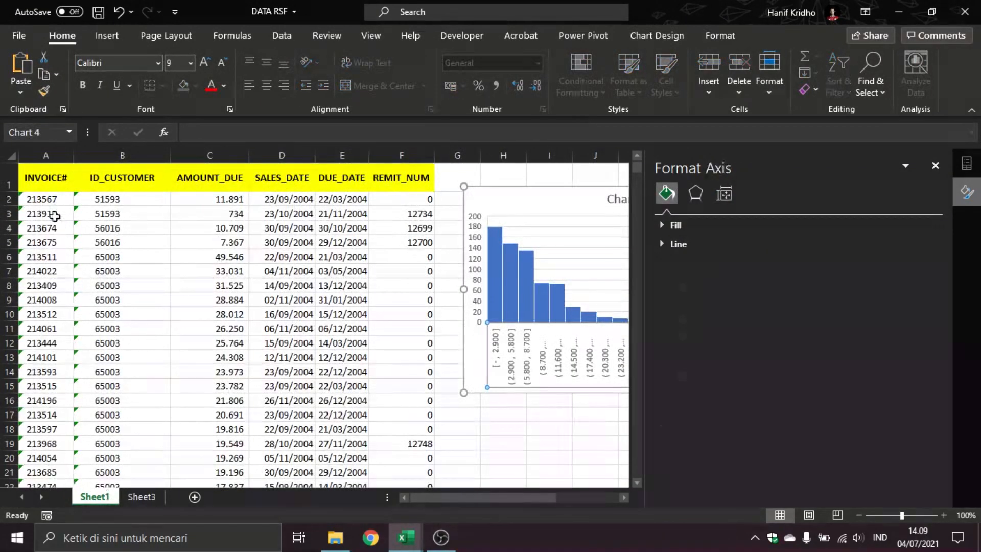
Create a PivotTable on a new worksheet from the full invoice data in Sheet1, range A1:F701
click(32, 171)
key(ctrl+shift+Right)
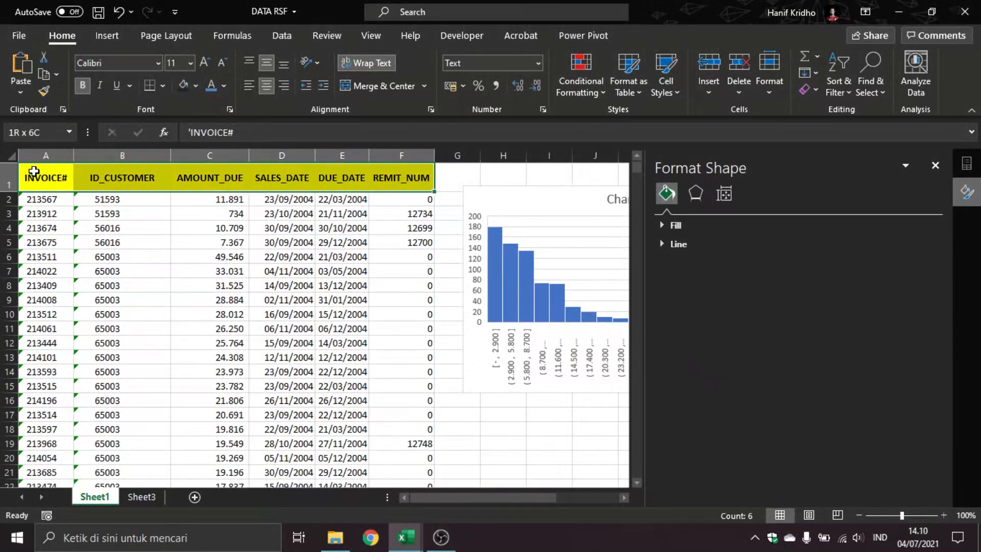
key(ctrl+shift+Down)
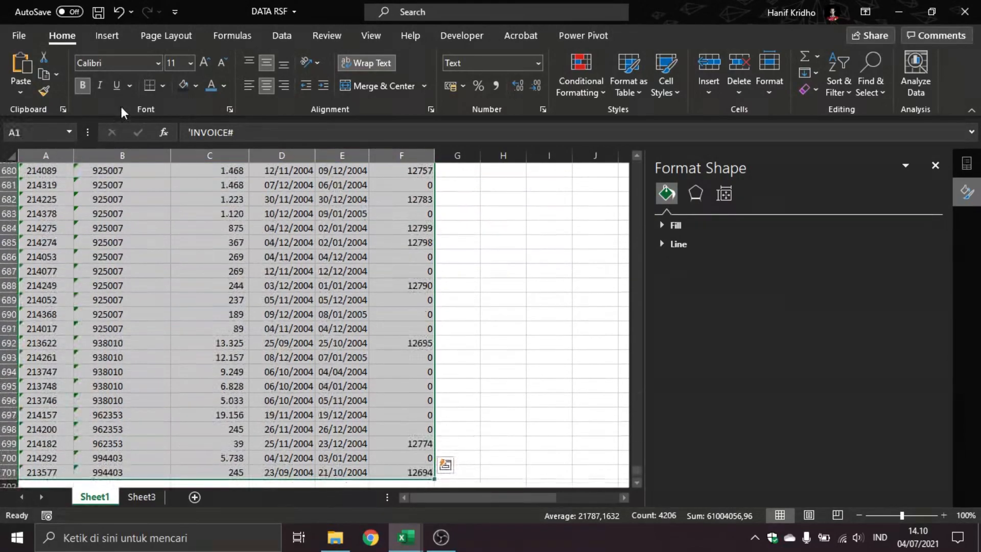
click(118, 37)
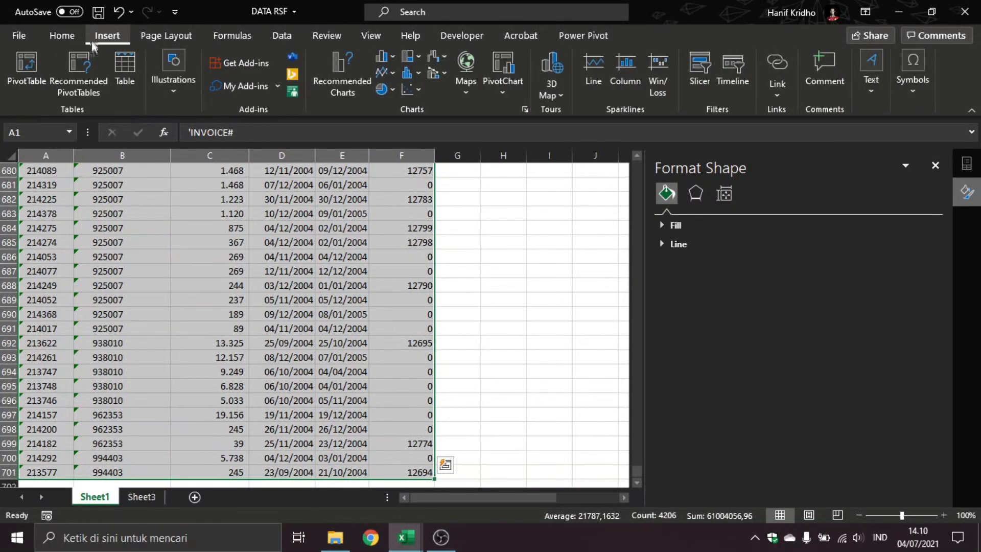
click(21, 68)
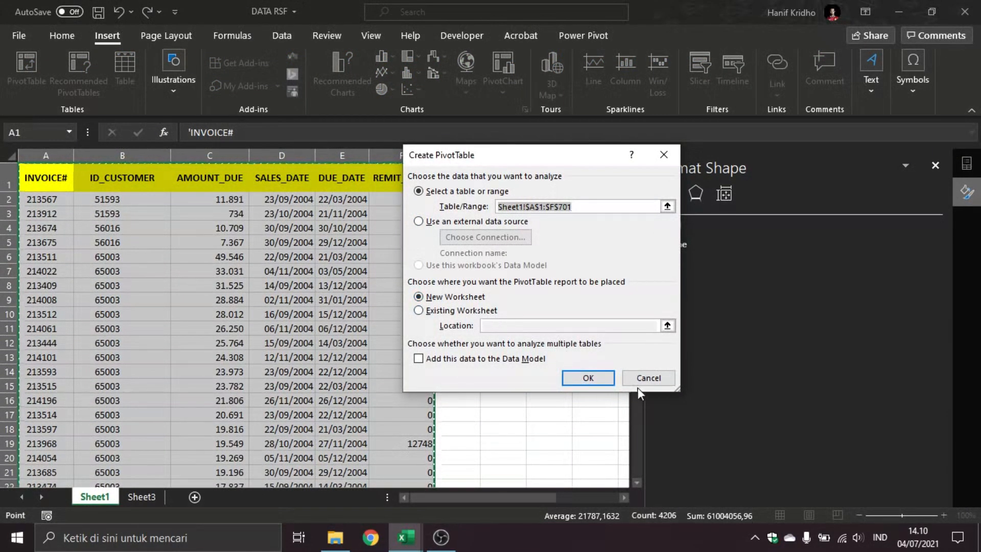
click(592, 378)
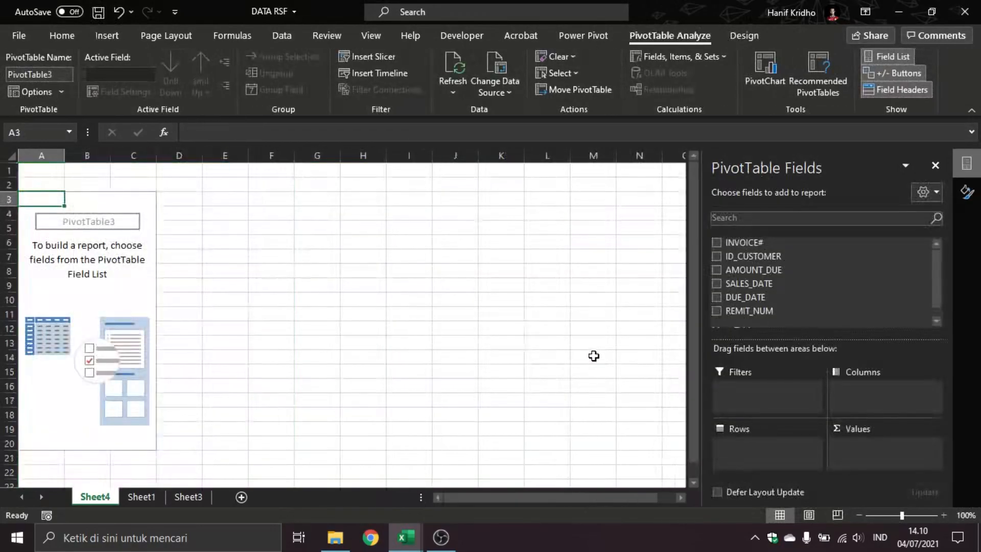
Recheck the formula's variables in TABK TM11 and add AMOUNT_DUE twice as a value field of the PivotTable
mouse_move(407, 535)
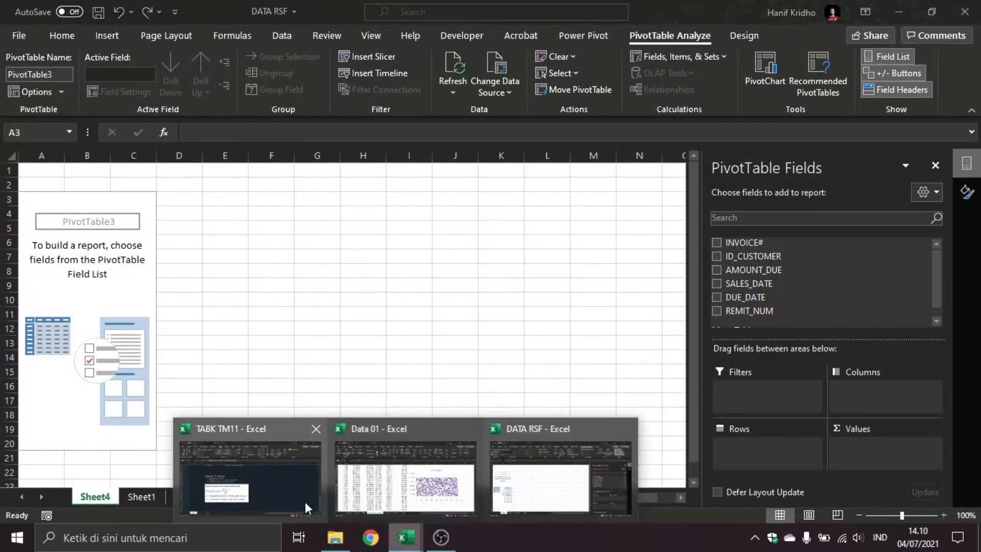
click(312, 496)
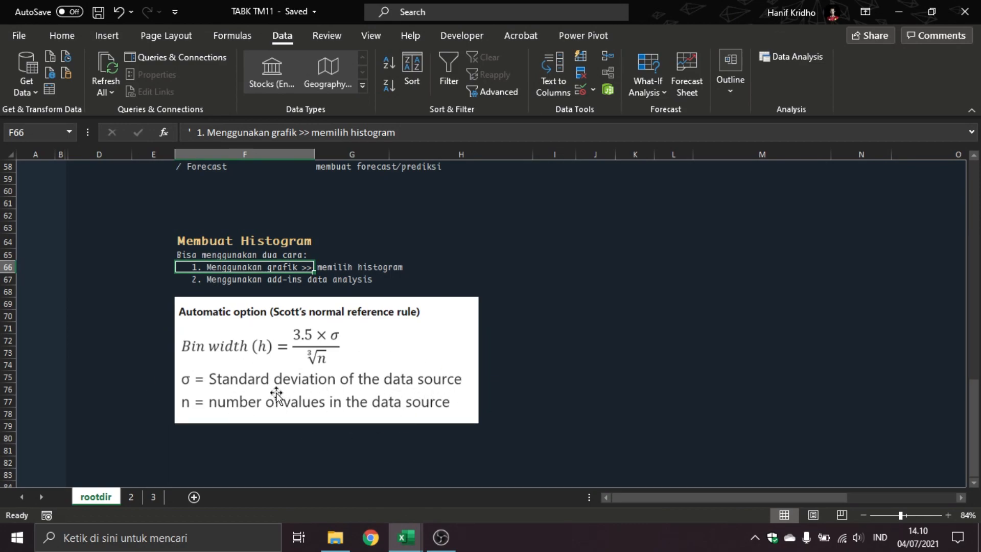
key(alt+Tab)
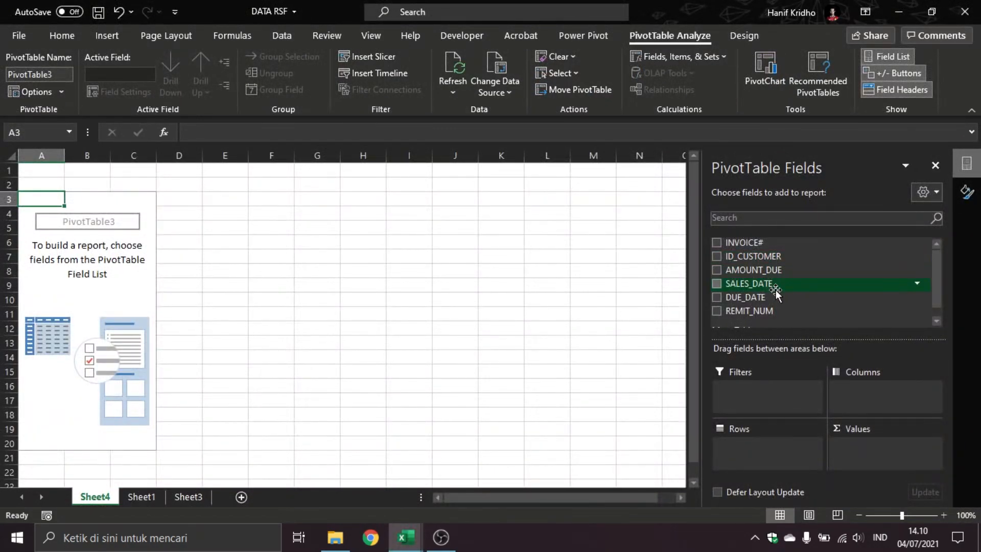
drag(740, 271, 868, 382)
drag(875, 442, 876, 442)
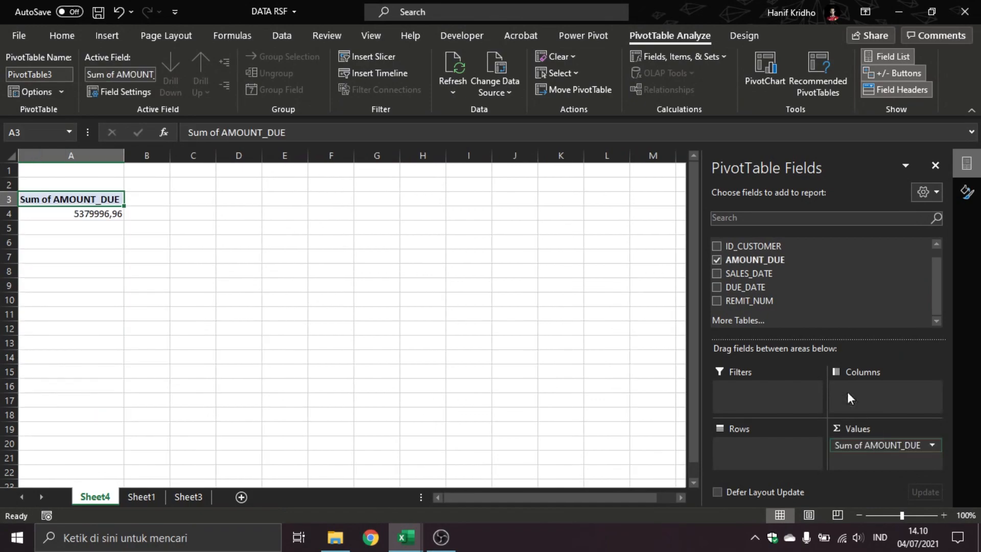
drag(743, 264, 896, 453)
Summarize the first AMOUNT_DUE value field by StdDev
click(929, 446)
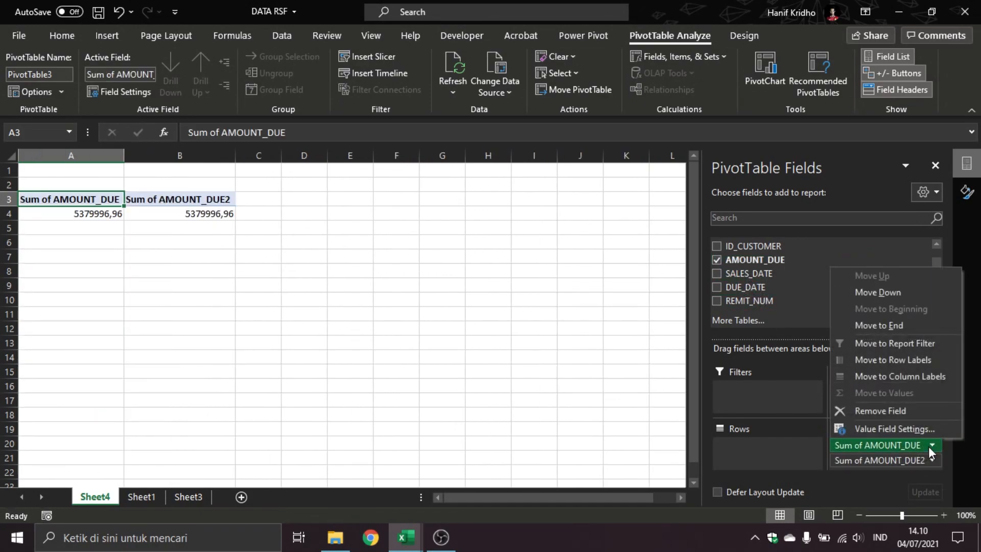
click(921, 432)
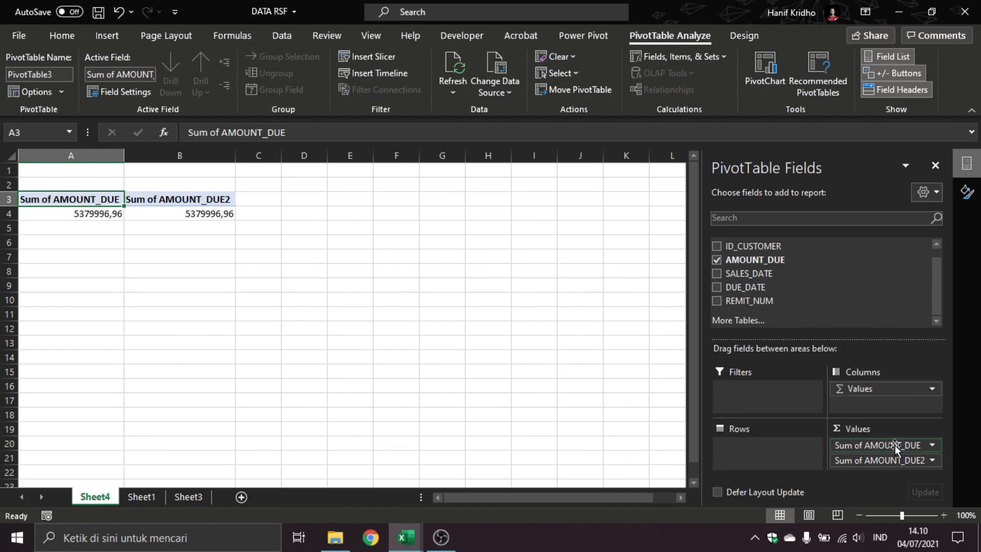
click(933, 443)
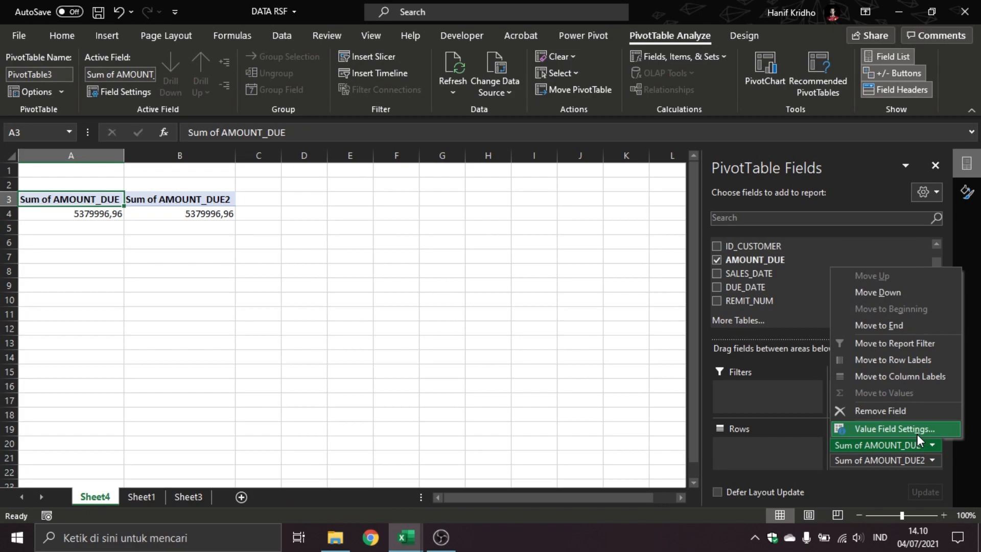
click(915, 432)
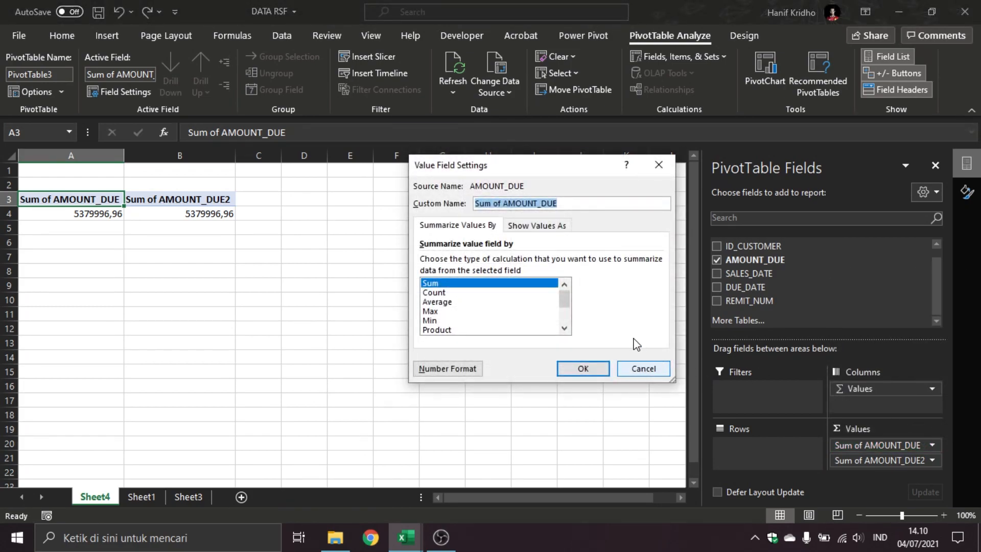
drag(558, 305, 562, 319)
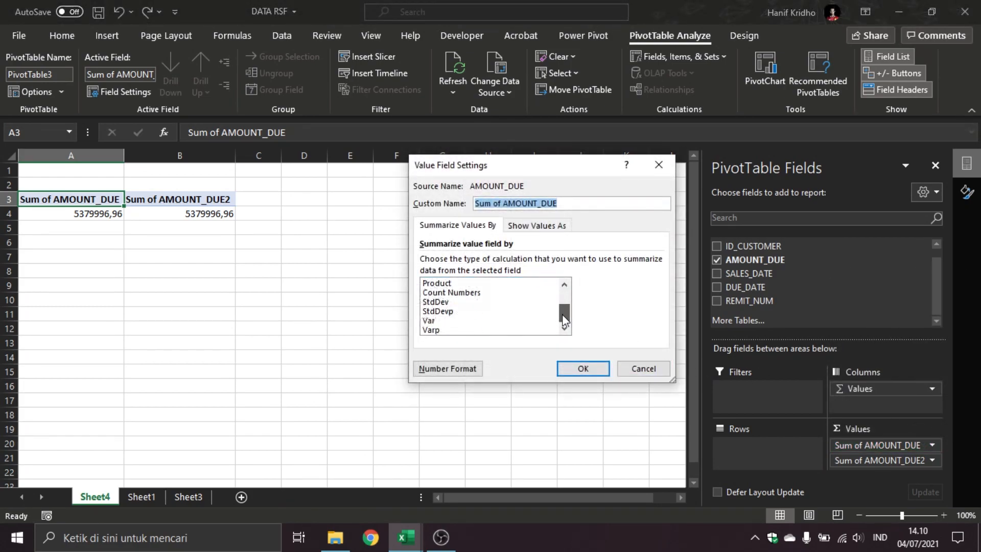
click(467, 303)
click(583, 368)
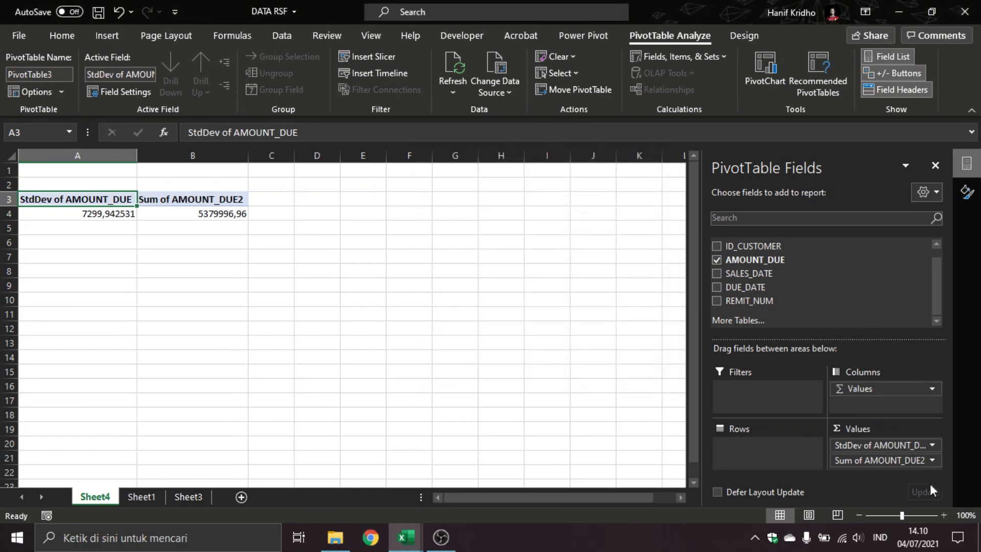
Check the definition of n in the TABK TM11 notes and summarize the second AMOUNT_DUE value field by Count
key(alt+Tab)
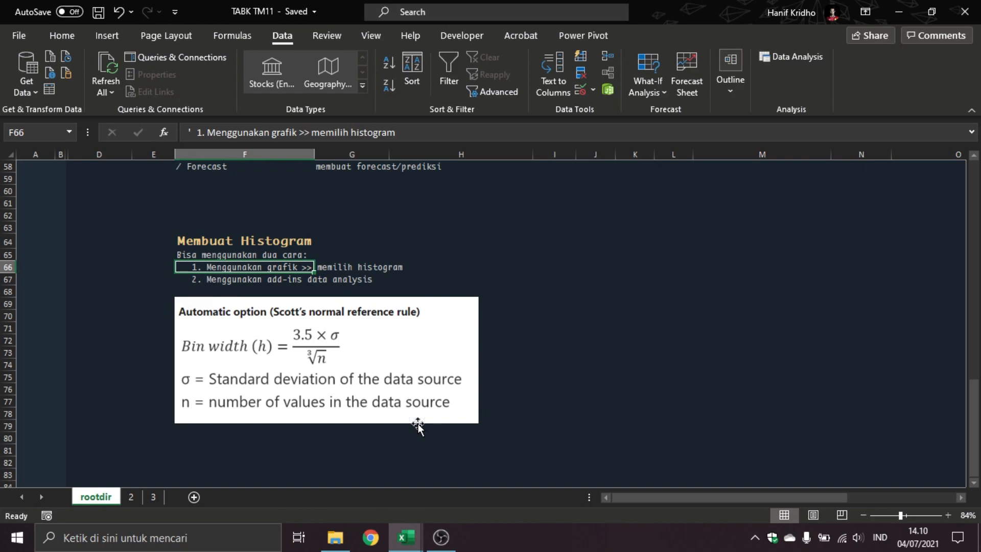
key(alt+Tab)
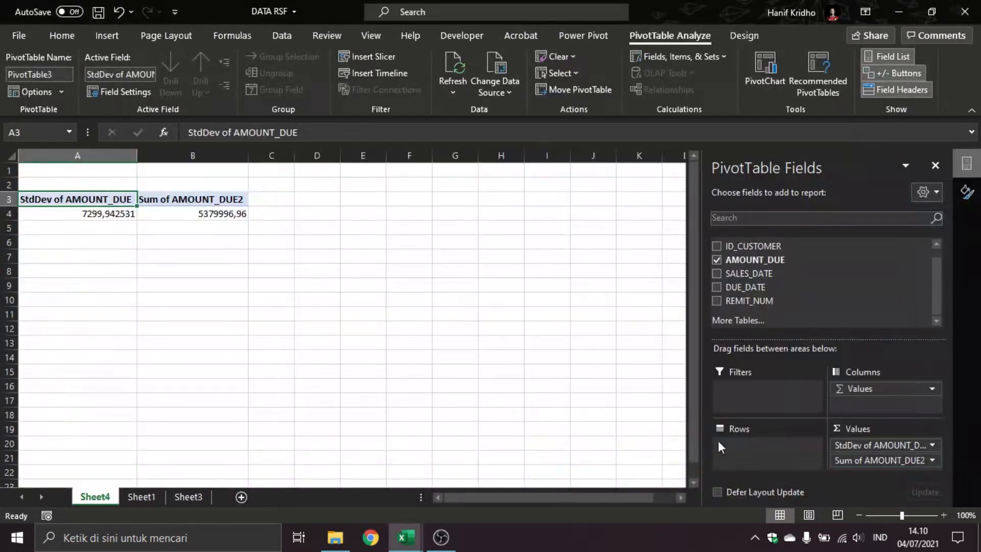
click(931, 459)
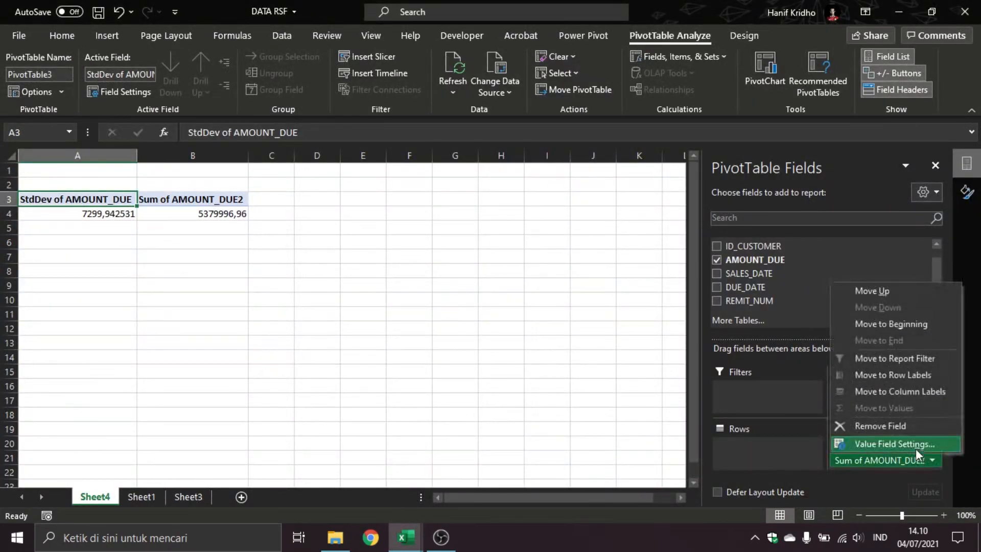
click(913, 446)
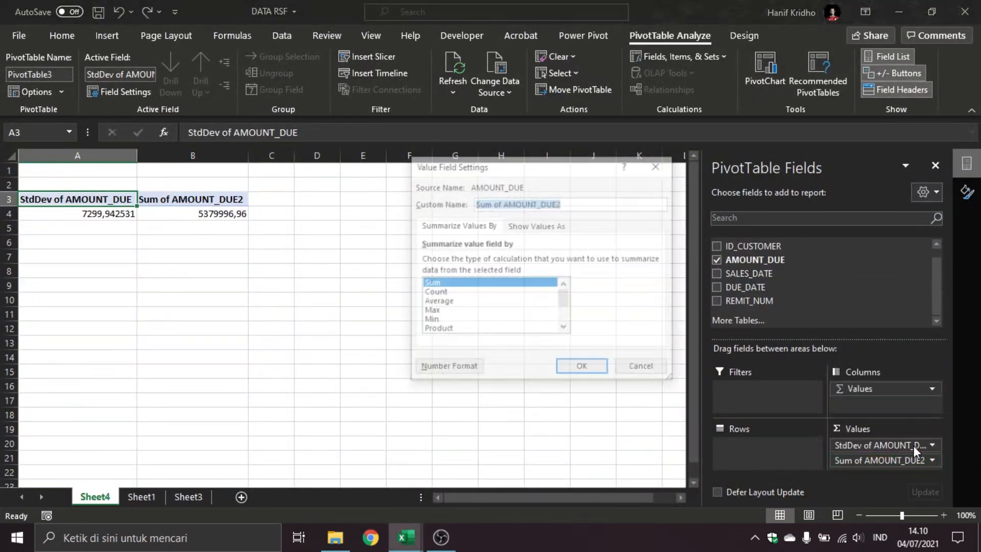
click(530, 293)
click(583, 369)
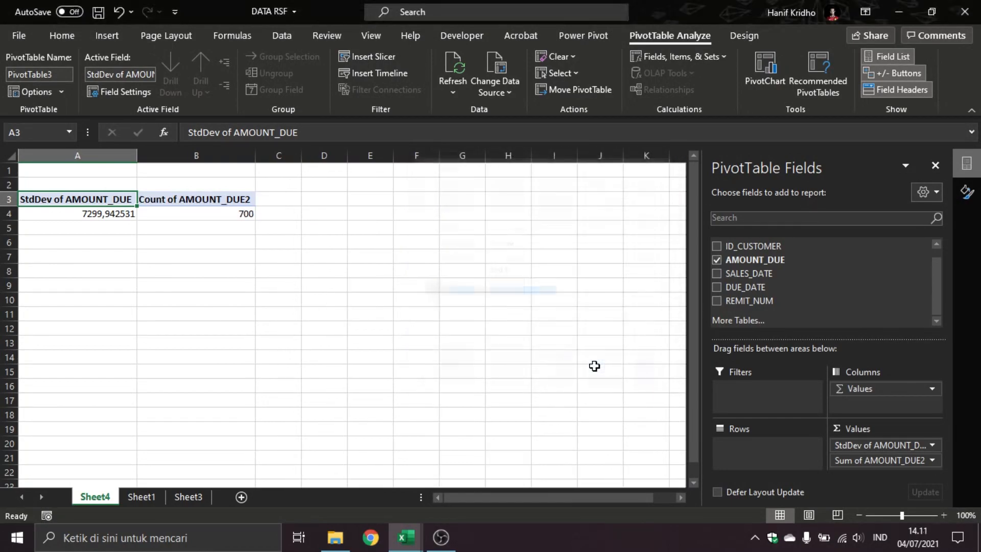
Close the PivotTable field list and copy the bin width formula picture from TABK TM11 onto the PivotTable sheet of DATA RSF
click(431, 266)
click(936, 167)
click(429, 189)
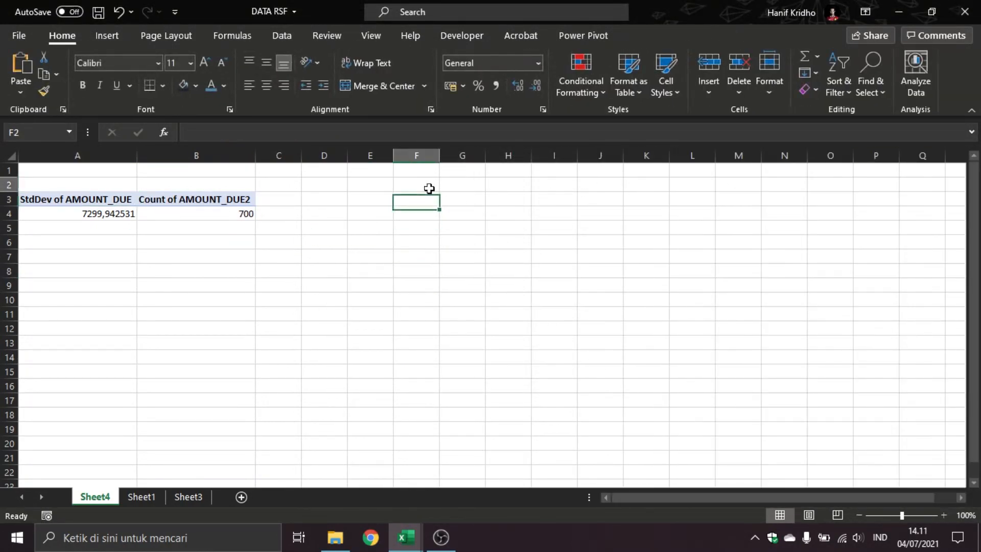
key(alt+Tab)
click(280, 345)
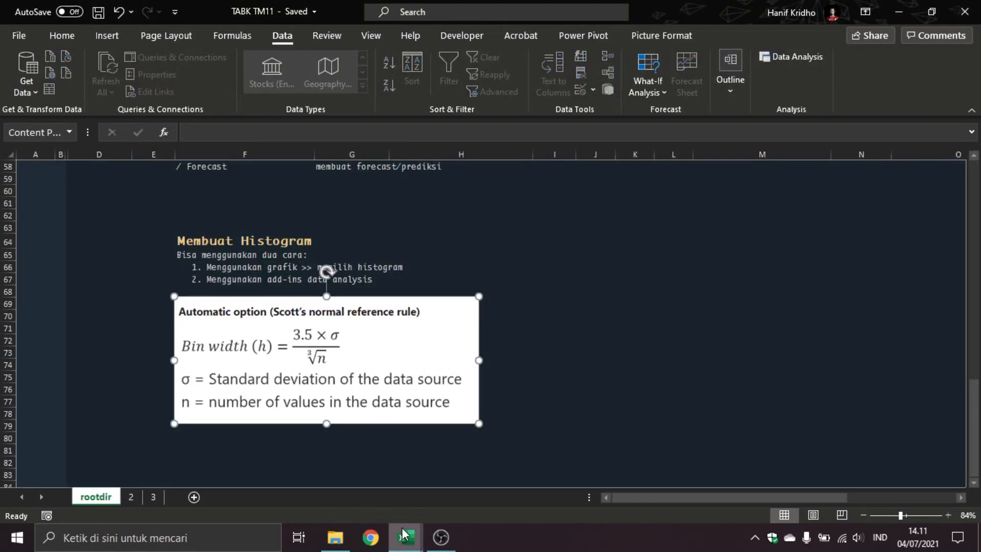
mouse_move(406, 537)
click(503, 480)
key(ctrl+v)
Shrink the formula picture and place it beside the PivotTable, covering about D3 to H9
drag(434, 250, 415, 221)
drag(679, 342, 535, 282)
mouse_move(390, 209)
mouse_down()
mouse_move(390, 232)
mouse_move(384, 220)
mouse_up()
click(342, 318)
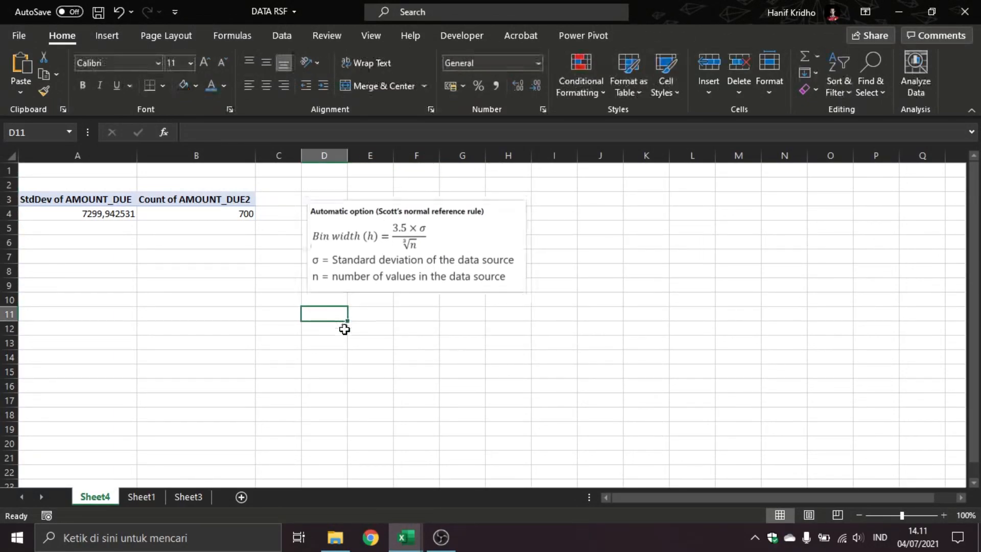
Label cell D11 "Bin Width =" below the formula picture
text(bIN)
key(BackSpace)
key(BackSpace)
text(in WIdth)
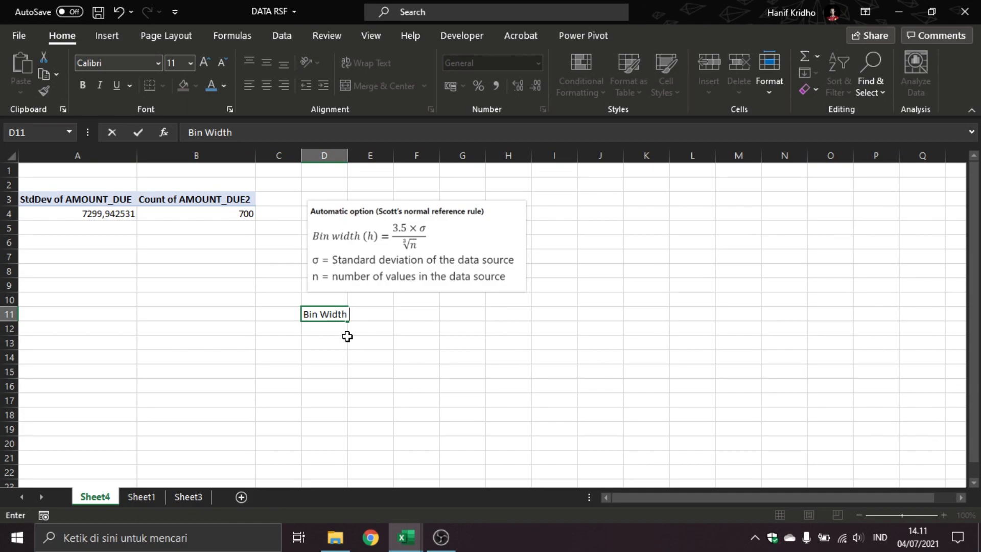
text( =)
key(Return)
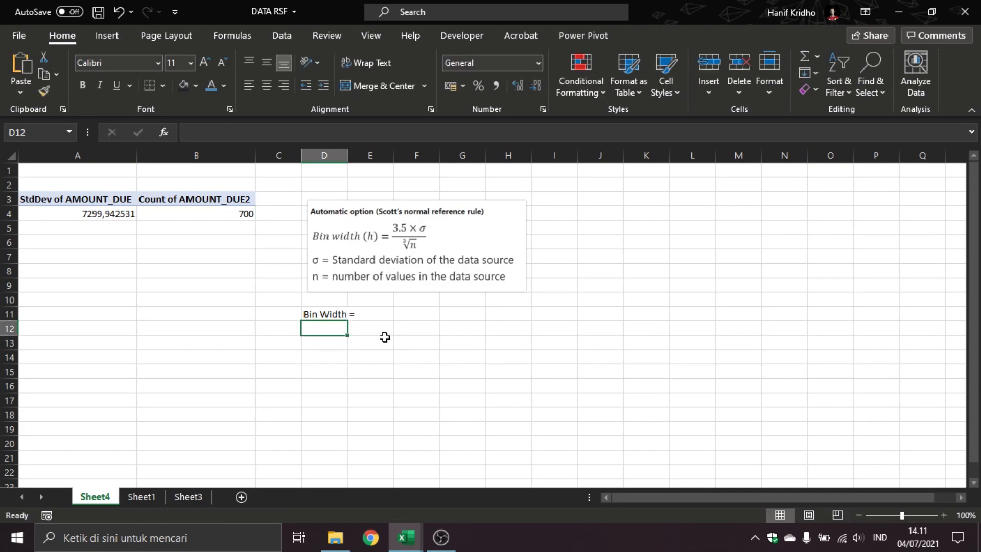
Calculate the bin width in D12 with the formula =(3,5*A4)/((B4)^(1/3))
text(=()
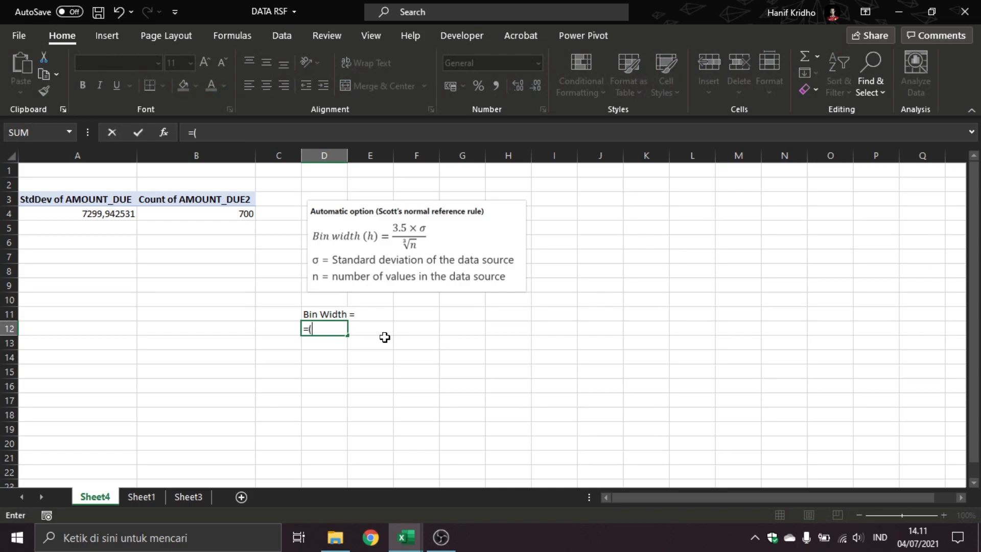
text(3,5*)
click(100, 229)
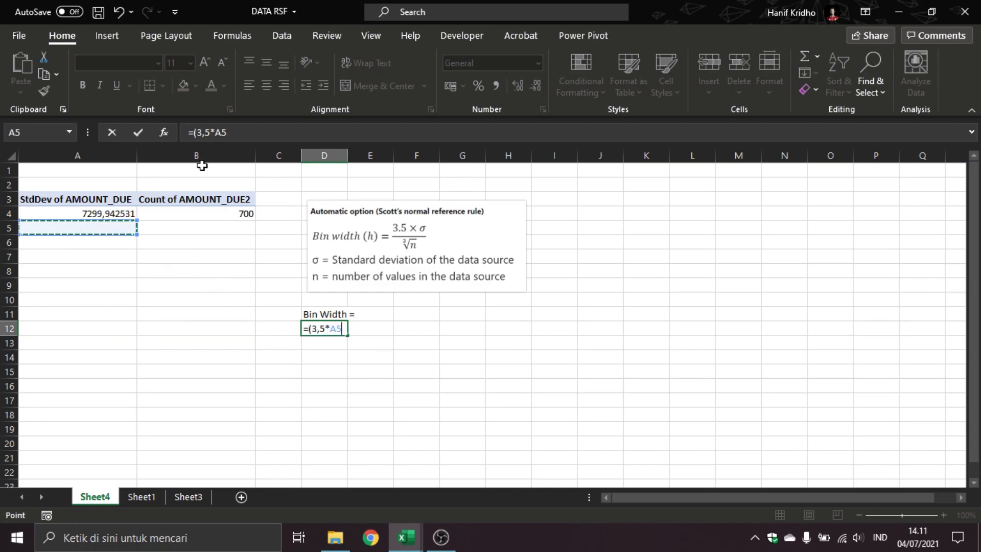
click(221, 133)
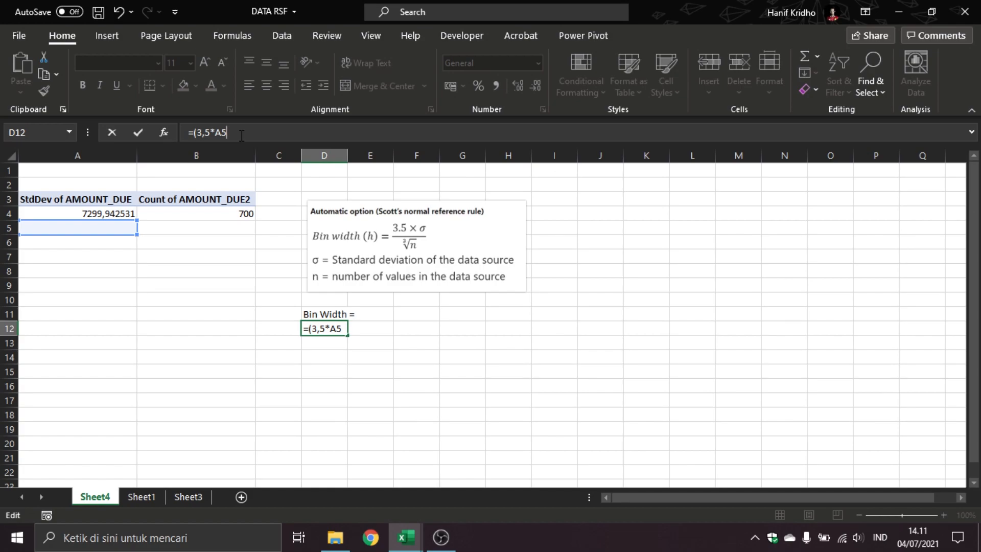
key(BackSpace)
key(BackSpace)
text(A4)/)
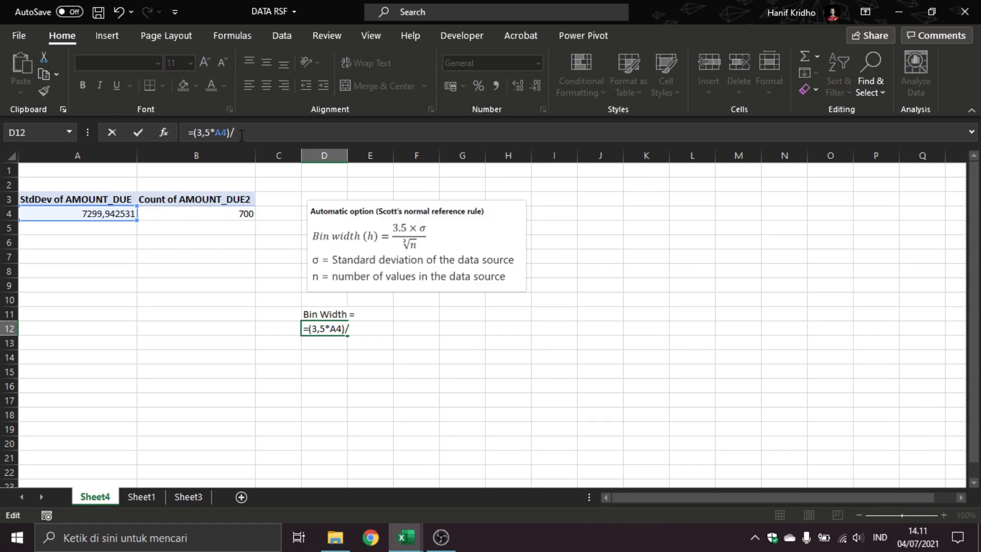
text((()
click(225, 225)
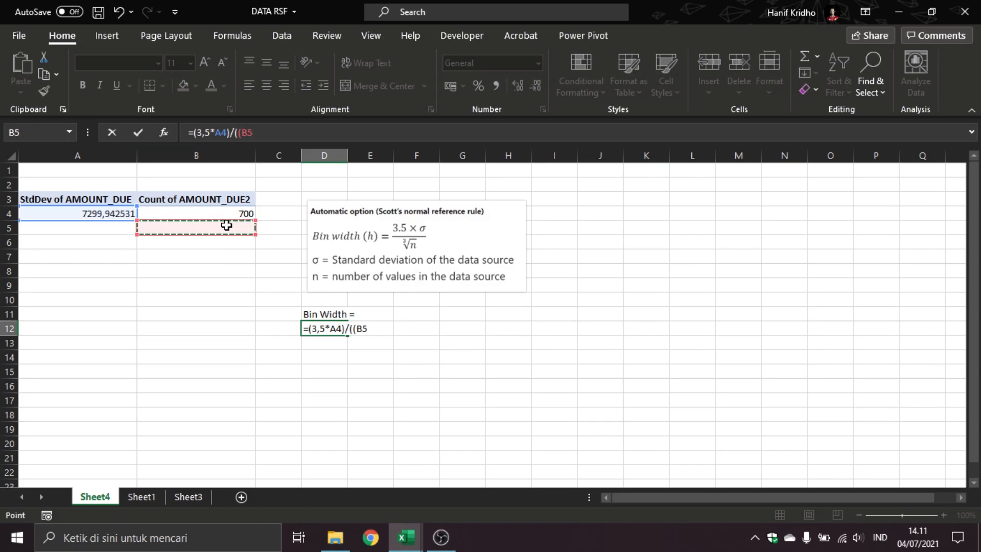
key(Left)
key(Right)
key(BackSpace)
text(4)
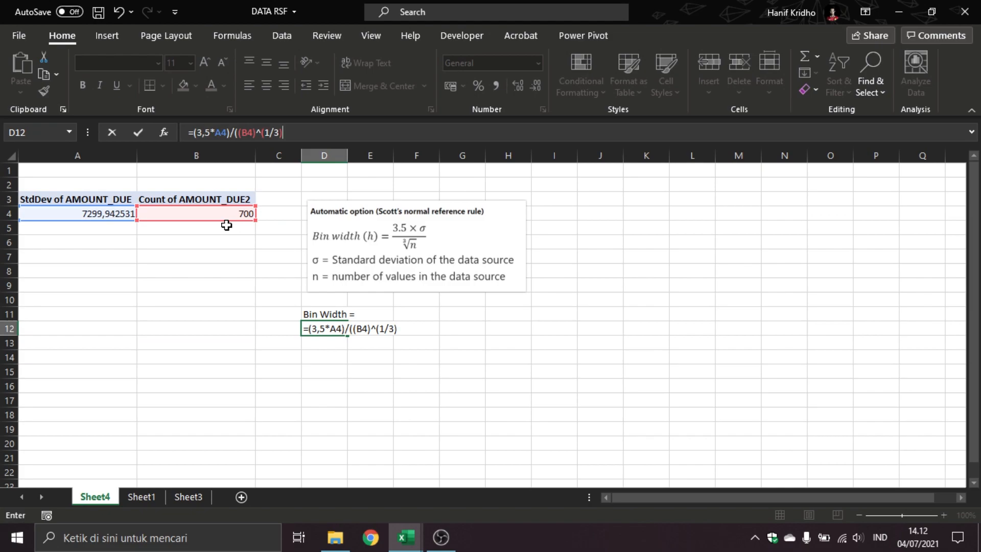
key(Return)
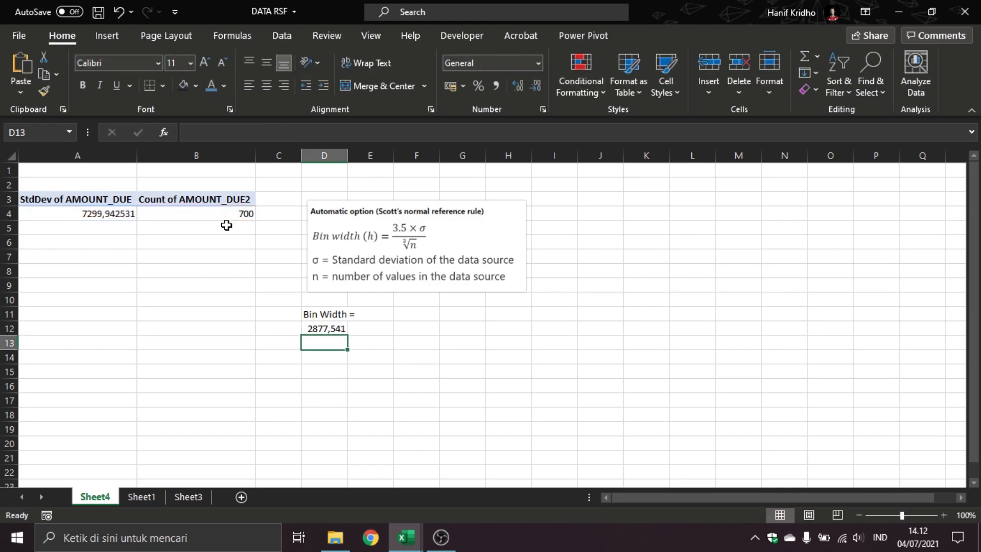
Copy the bin width result in D12 and paste it as a plain value into D13
click(340, 330)
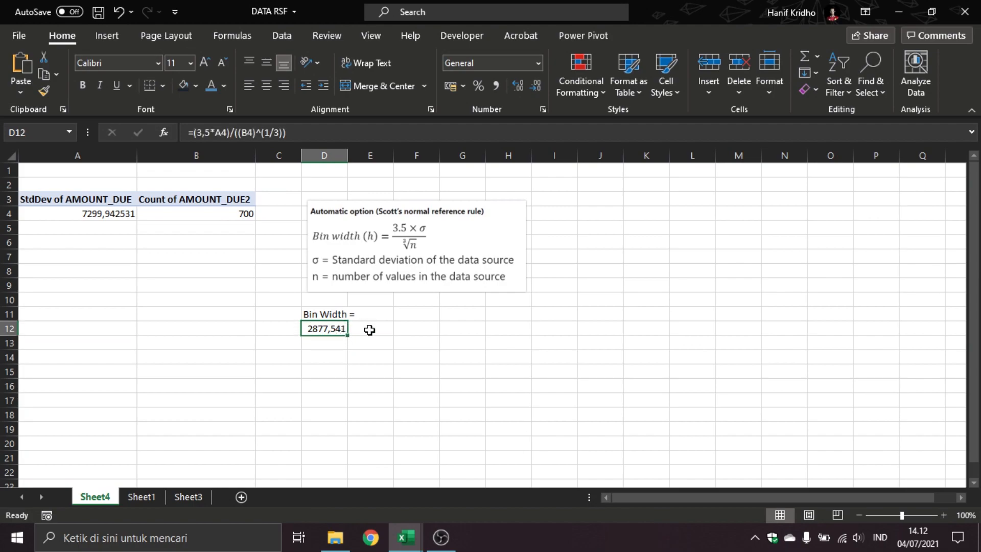
click(151, 498)
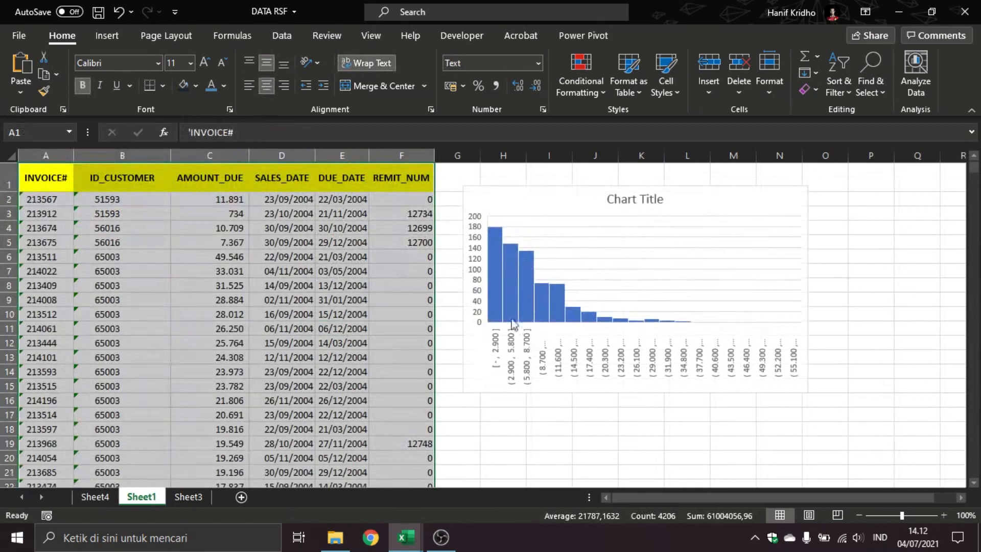
click(98, 497)
key(ctrl+c)
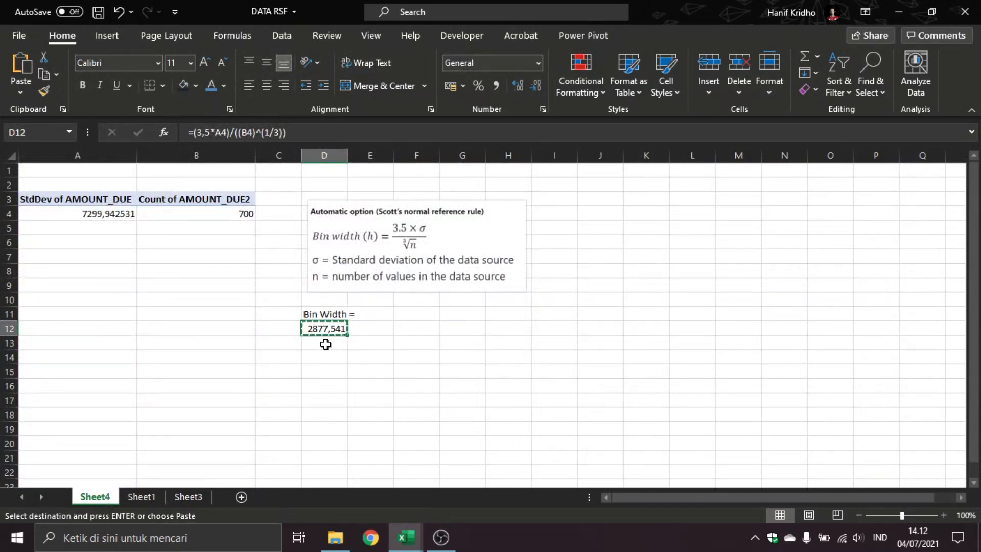
click(324, 342)
right_click(330, 341)
click(384, 192)
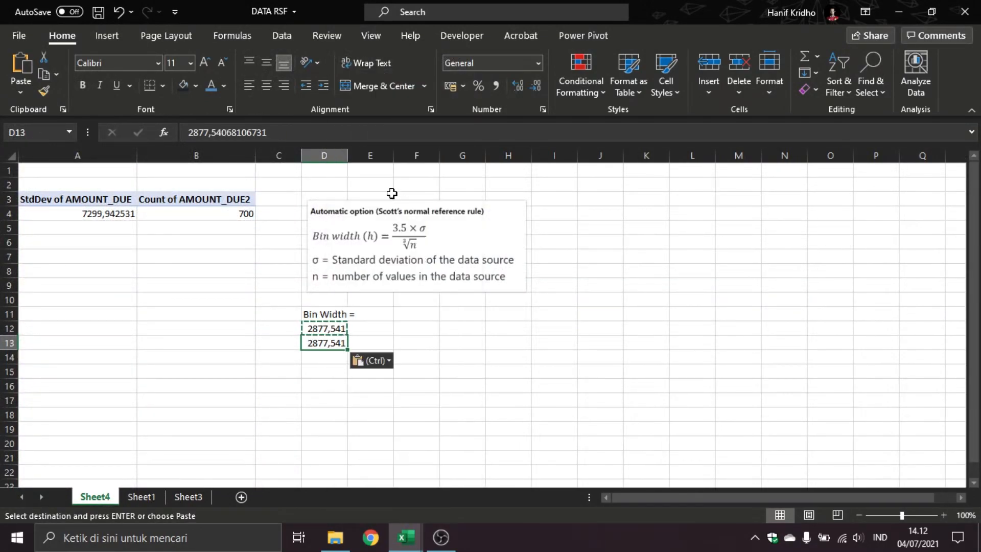
click(462, 299)
key(Escape)
click(344, 344)
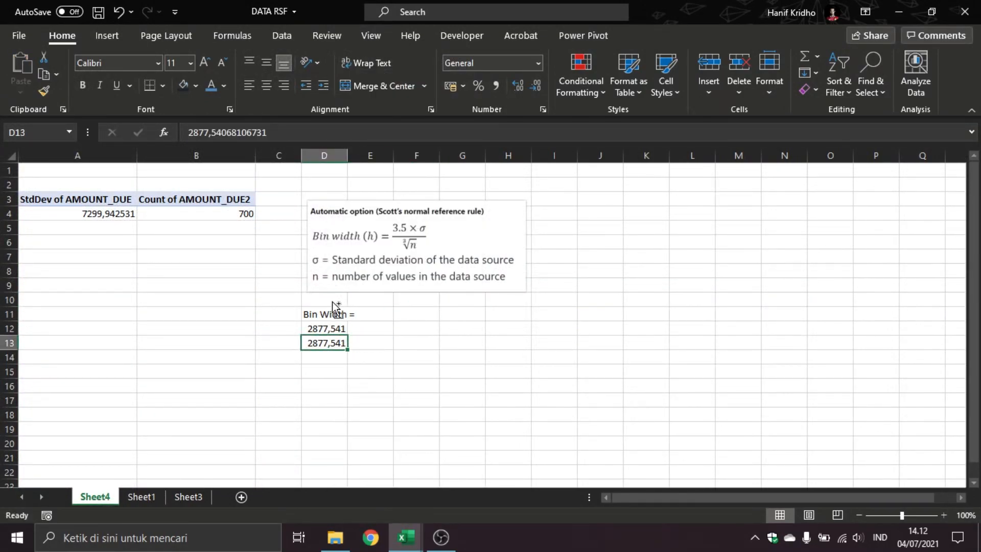
Set the bin width of the AMOUNT_DUE histogram's horizontal axis on Sheet1 to the value copied from D13, 2877,54068
key(ctrl+c)
click(144, 497)
click(604, 355)
right_click(603, 355)
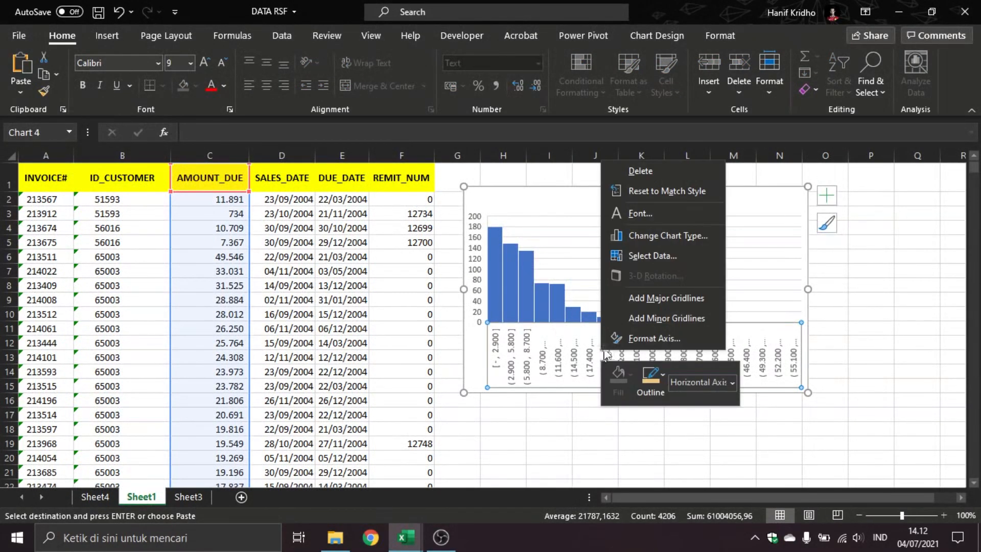
click(649, 338)
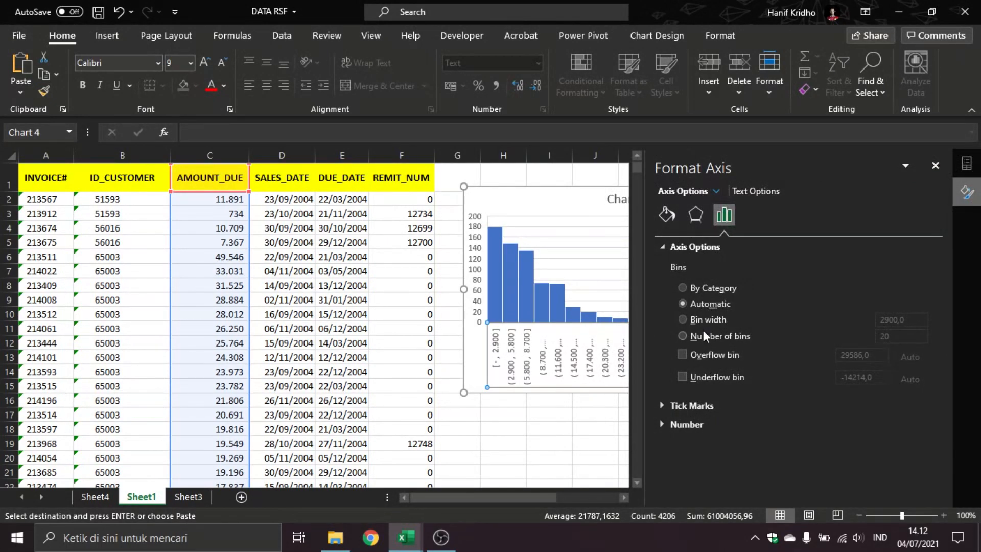
click(704, 320)
click(911, 320)
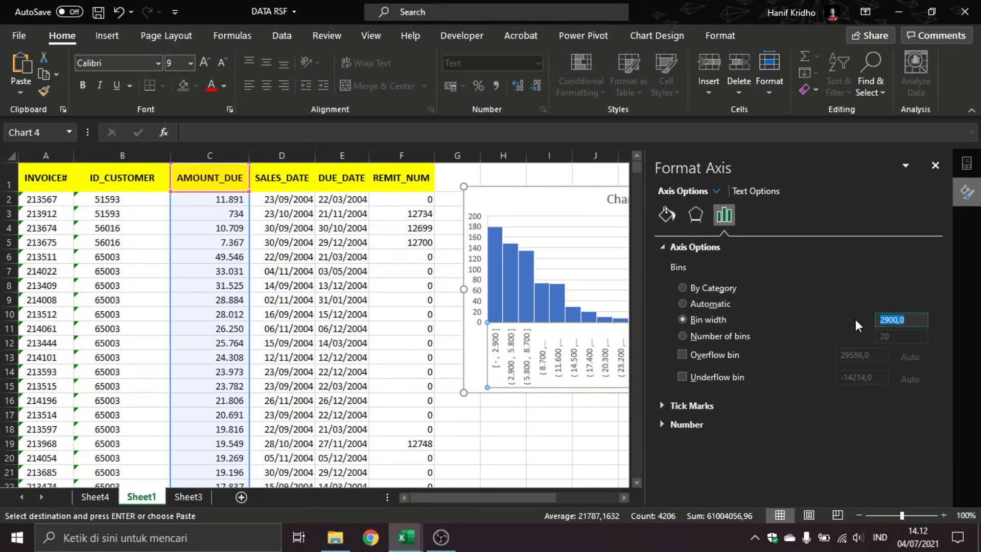
key(ctrl+v)
key(Return)
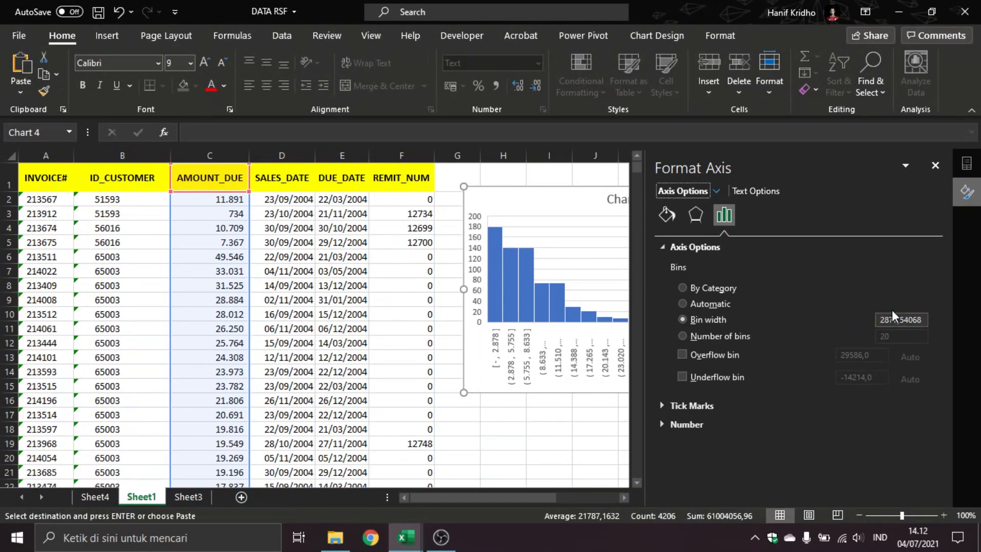
click(936, 165)
Change the histogram's chart title to "Histogram Amount_Due"
triple_click(638, 199)
text(Histog)
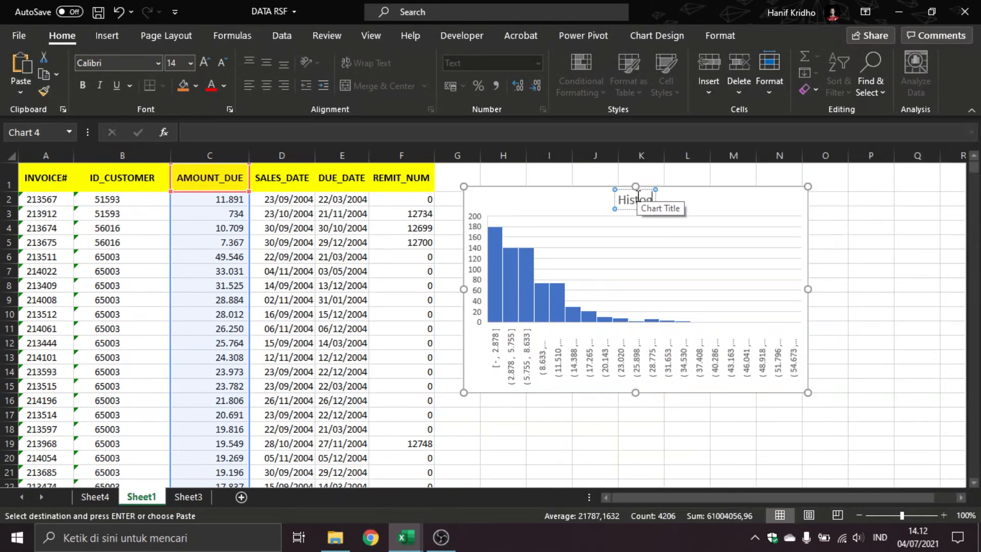
text(ram A)
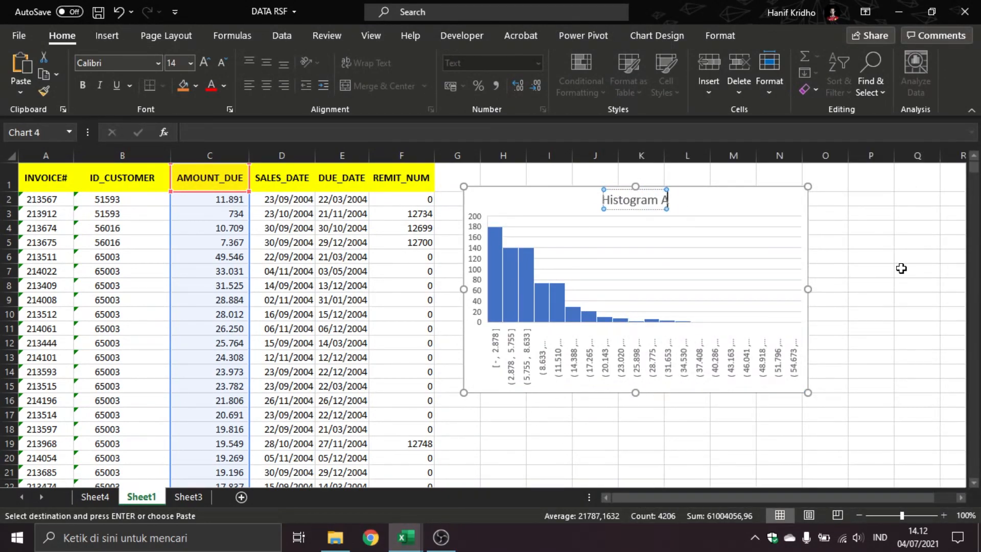
text(mount_Due)
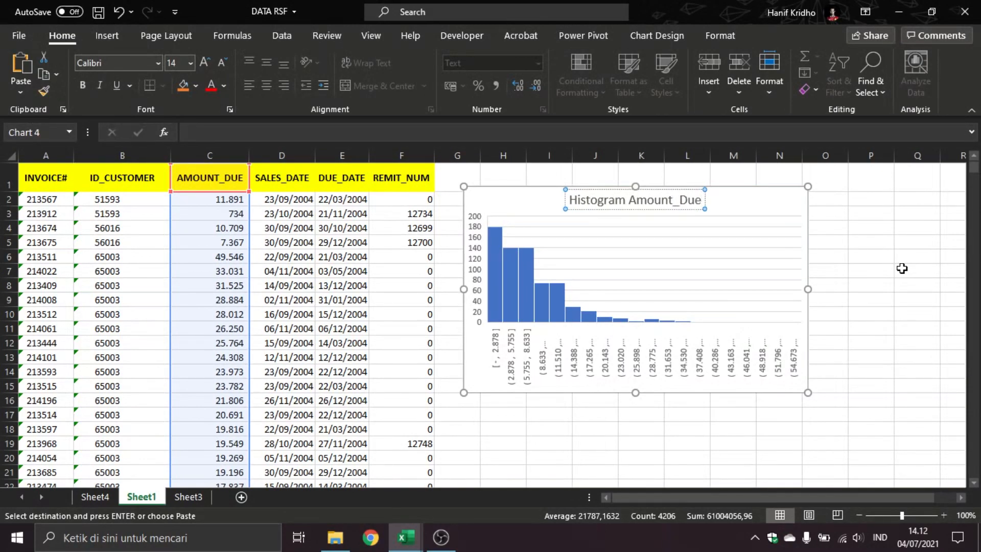
click(902, 269)
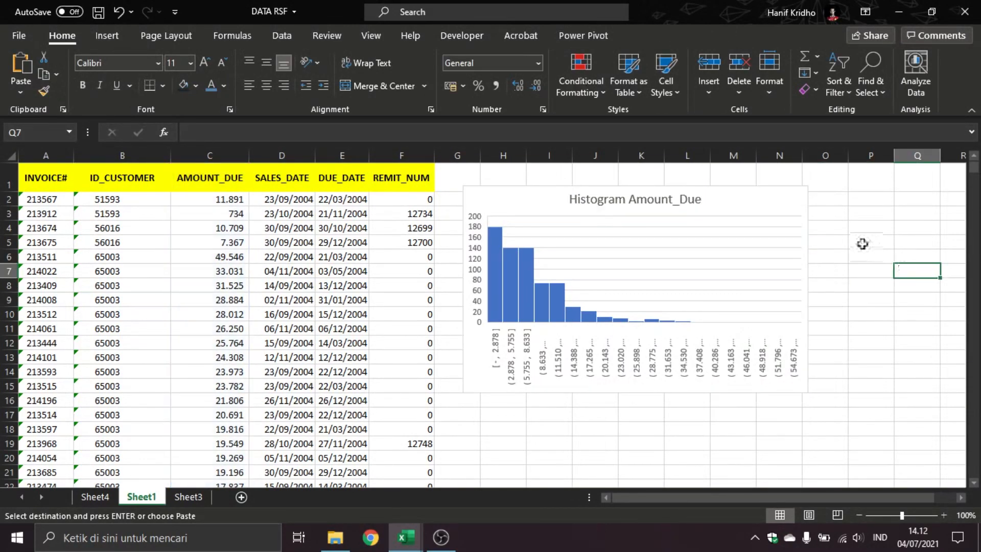
click(753, 210)
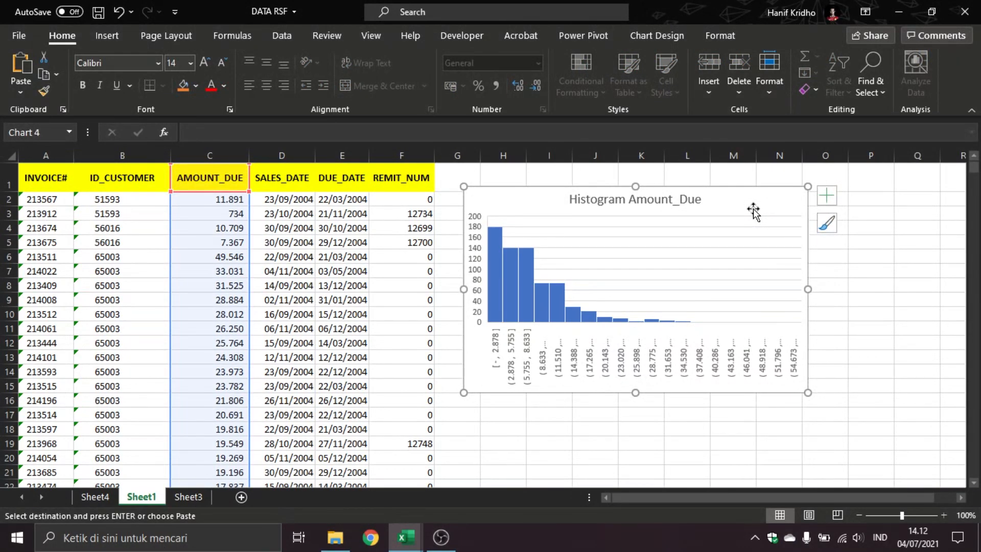
click(107, 35)
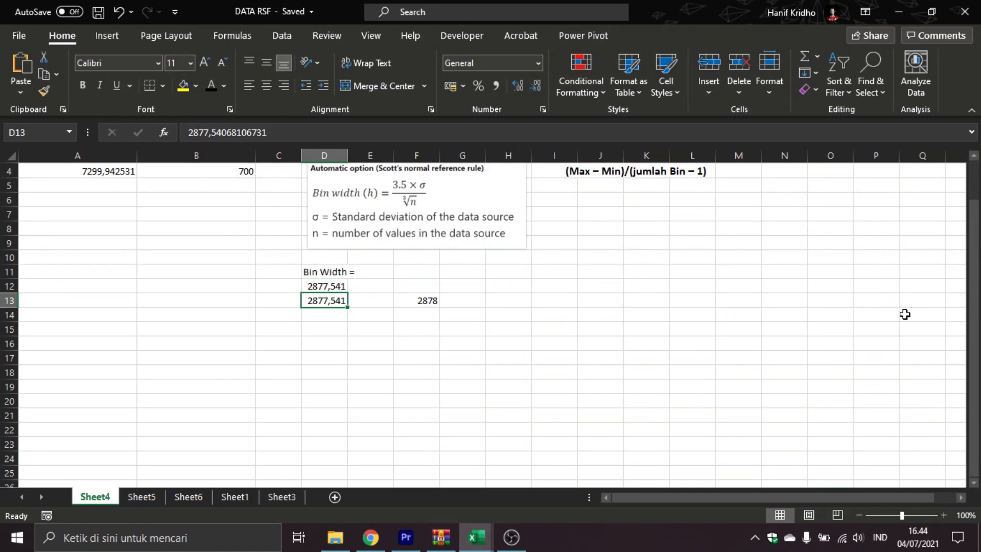
Examine the bin width formula in D12 and the ROUNDUP formula in F13 on Sheet4
click(344, 339)
click(334, 285)
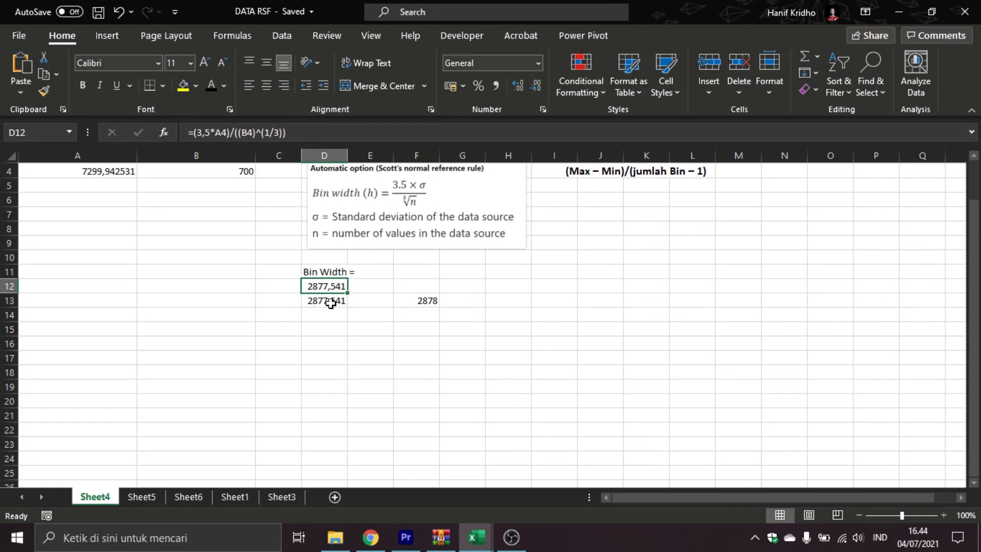
click(409, 300)
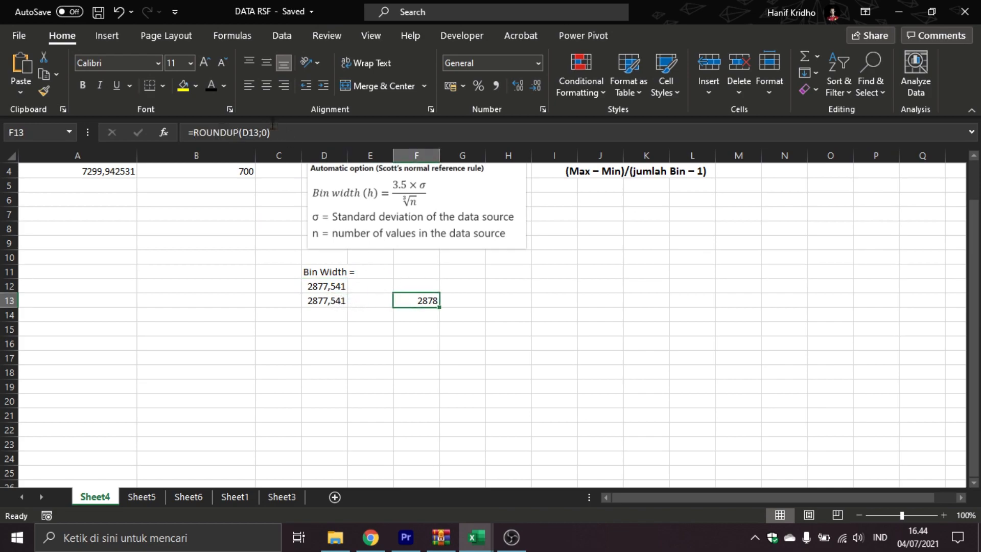
click(290, 127)
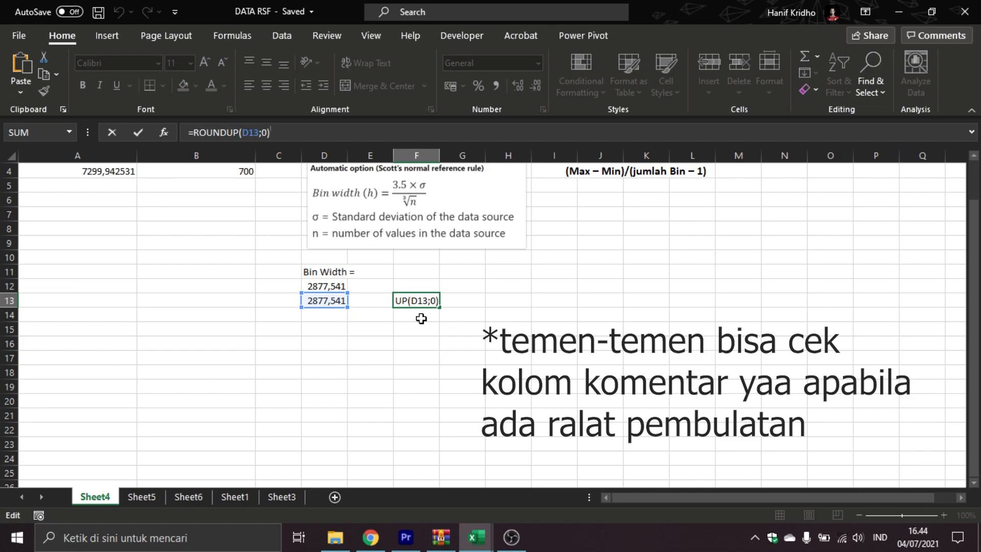
key(Return)
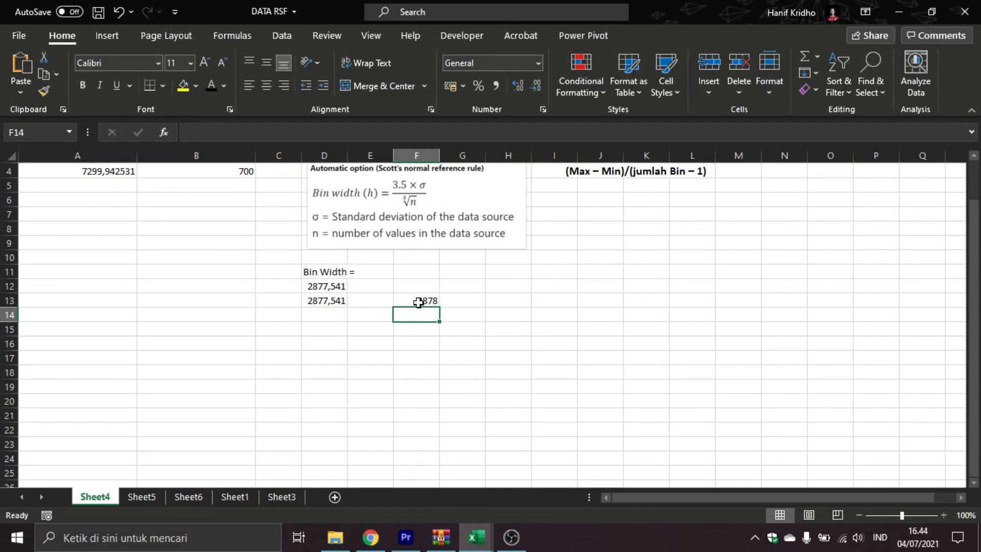
click(416, 302)
Calculate the maximum AMOUNT_DUE in F15 of Sheet4 with MAX over Sheet1's range C2:C701
click(430, 323)
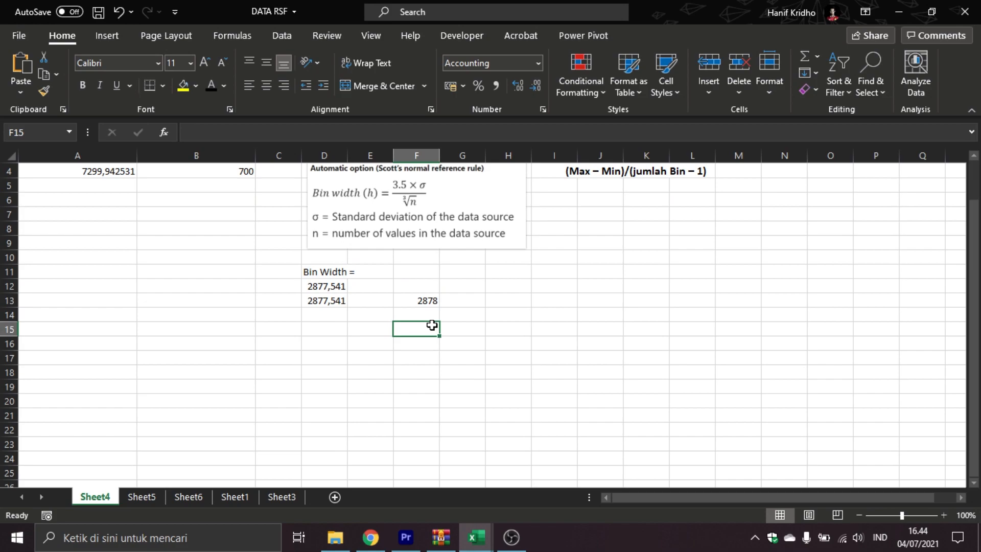
click(189, 497)
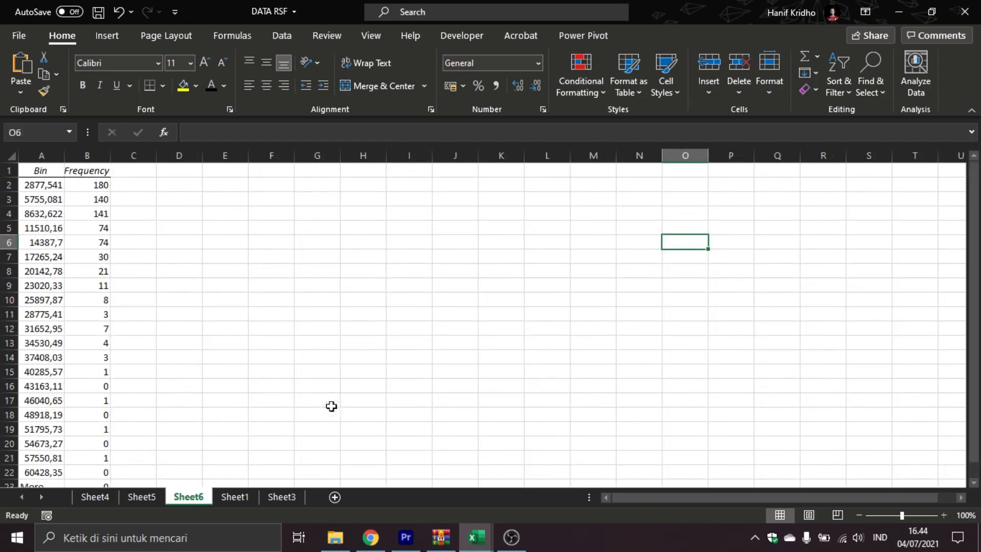
click(254, 497)
drag(973, 472, 974, 168)
click(95, 497)
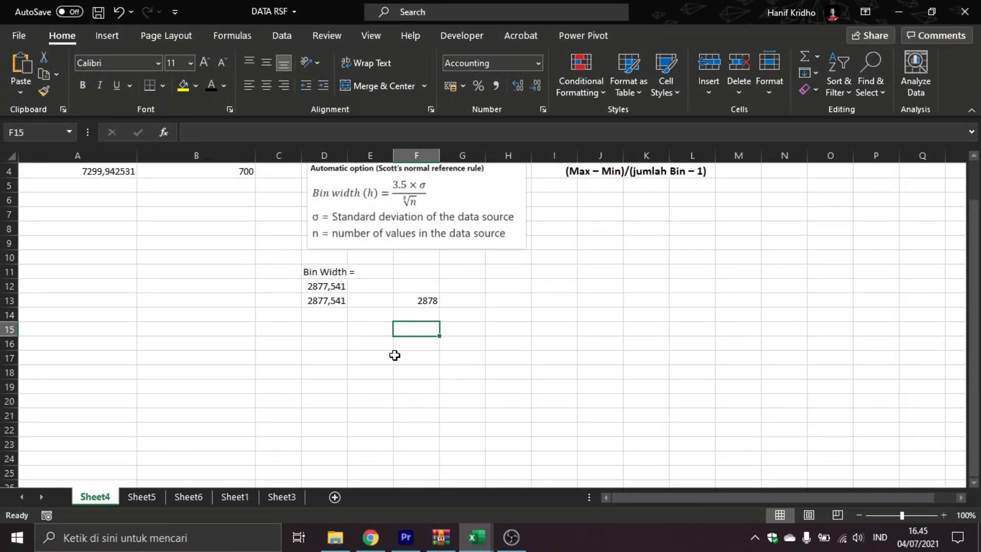
text(=max()
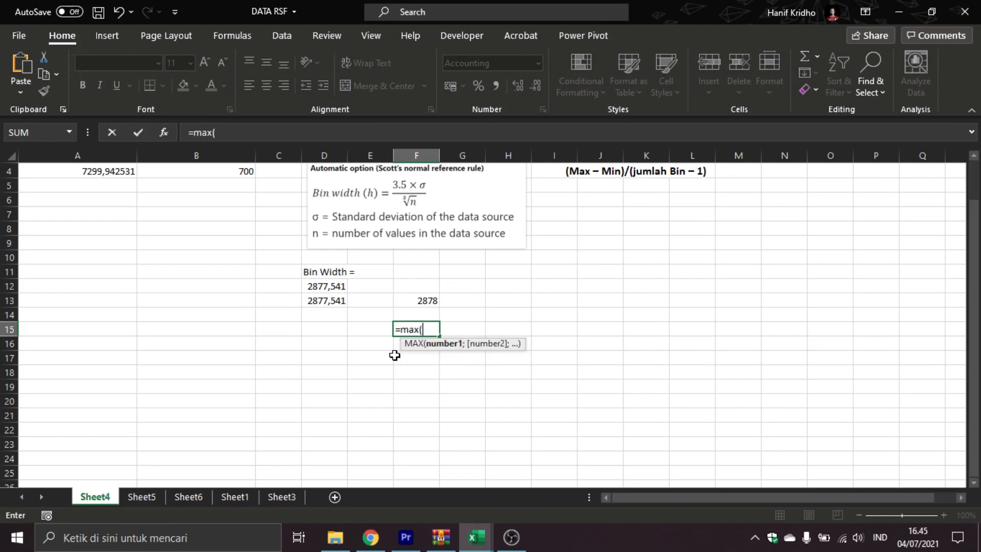
click(188, 496)
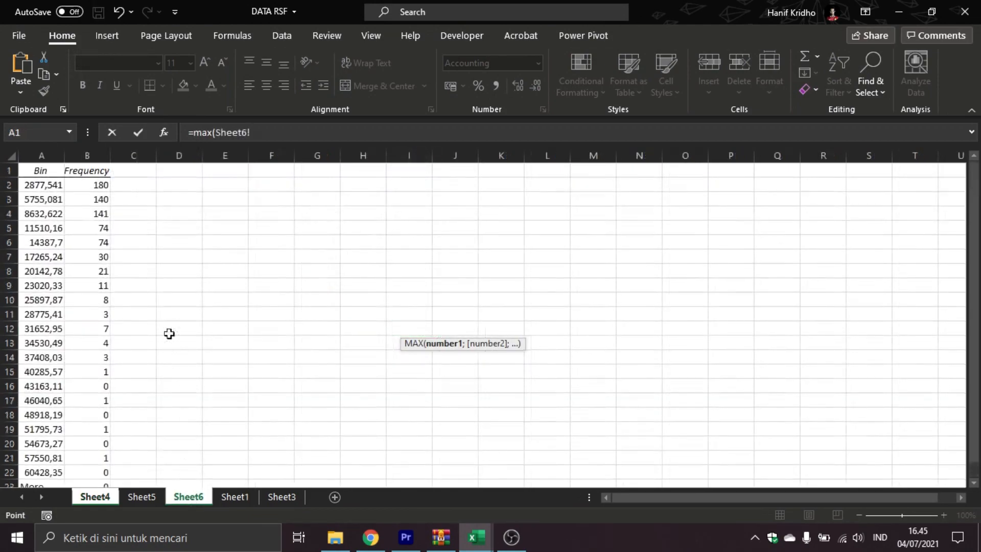
click(236, 495)
click(206, 197)
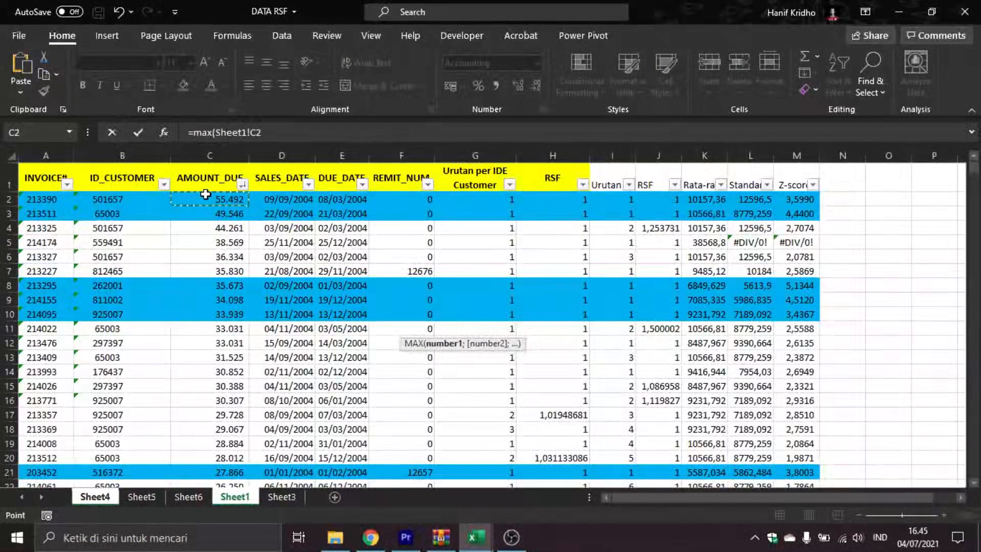
key(ctrl+shift+Down)
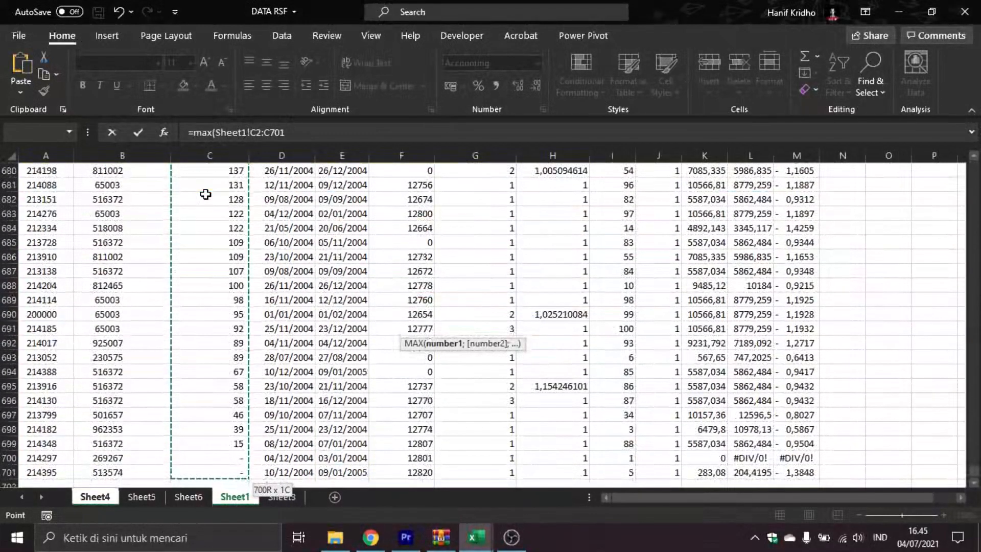
text())
key(Return)
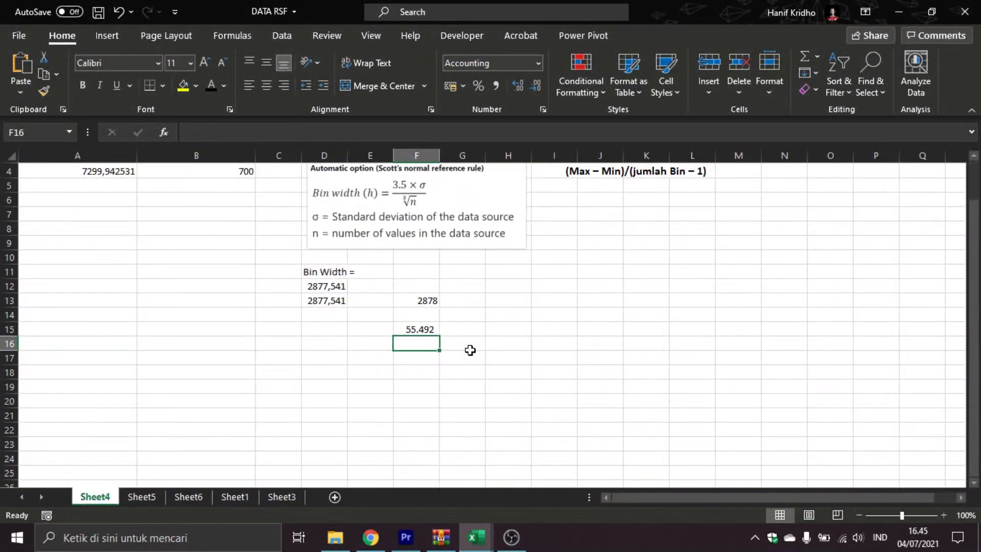
Calculate the minimum AMOUNT_DUE in F16 with MIN over Sheet1's C2:C701, and the difference in F18 with =F15-F16
text(=)
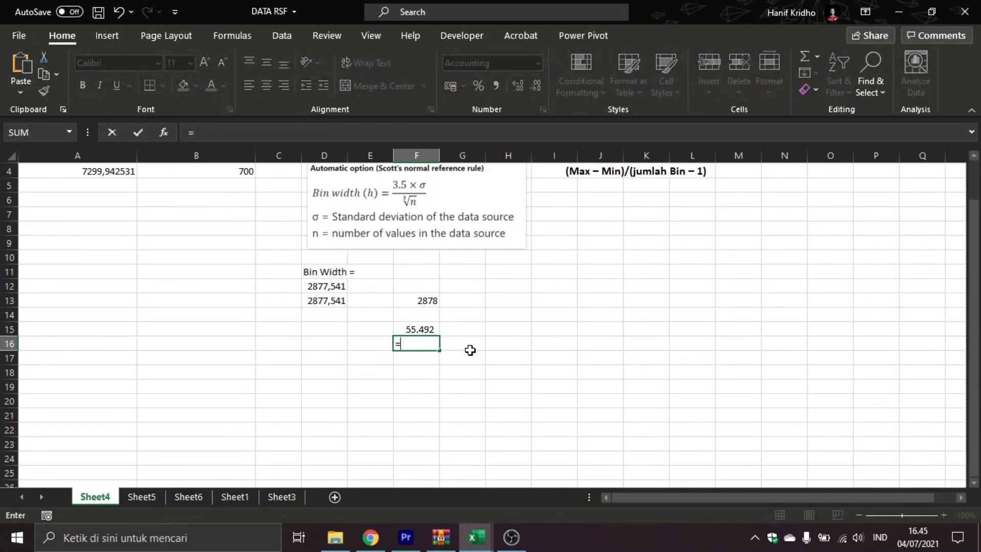
text(min()
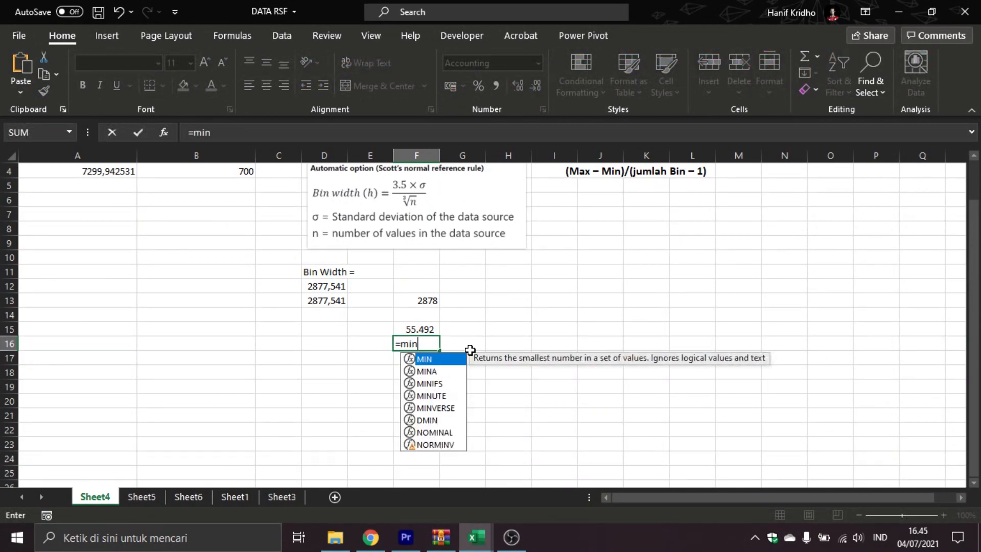
click(237, 500)
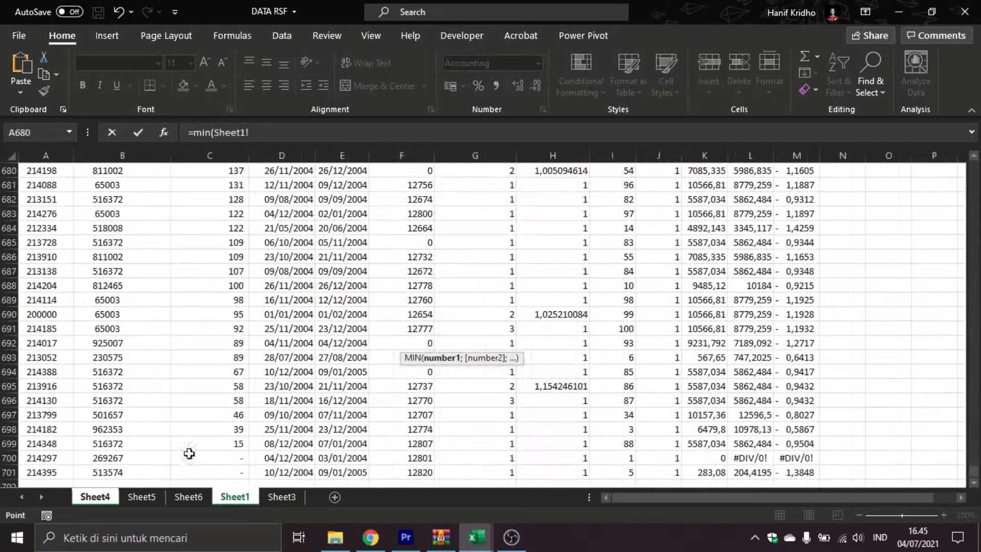
click(225, 473)
key(ctrl+shift+Up)
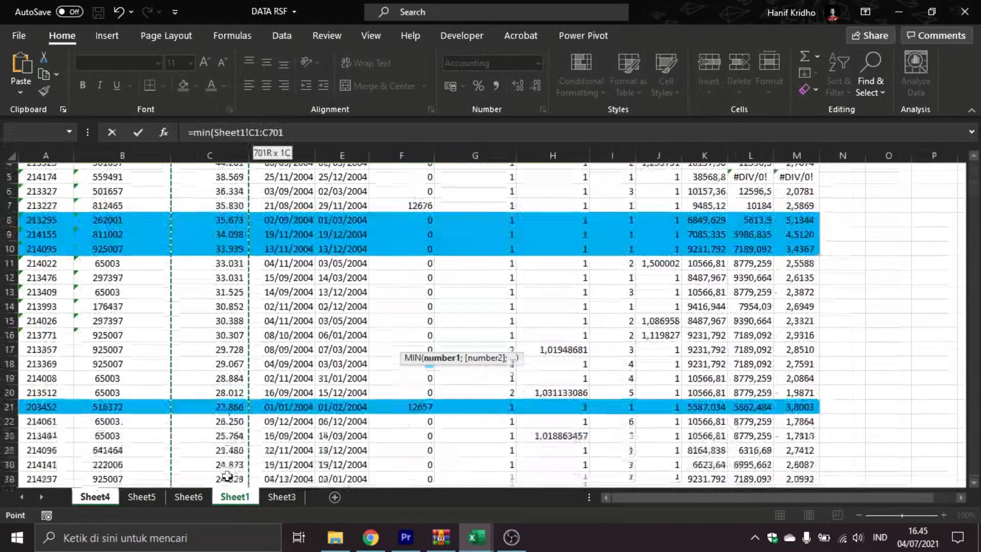
click(228, 201)
key(ctrl+shift+Down)
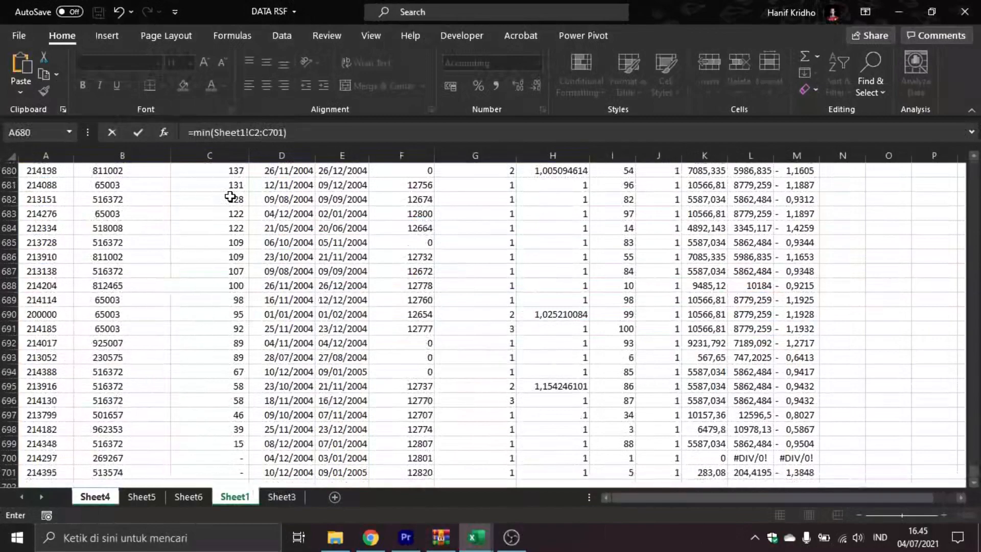
key(Return)
key(ctrl+z)
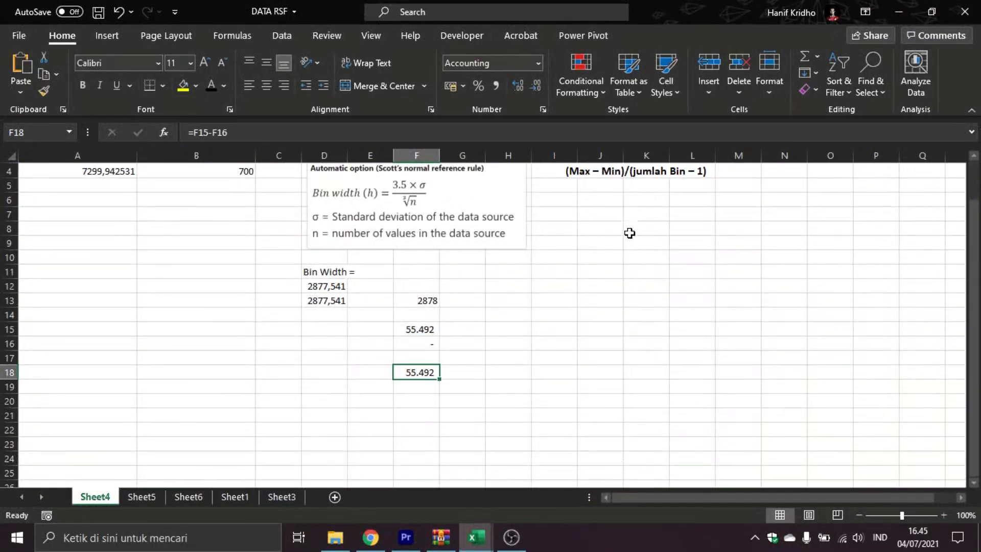
Extend the F18 formula to =(F15-F16)/(F13-1), following the (Max – Min)/(jumlah Bin – 1) note in I4
scroll(631, 230, up, 1)
click(592, 214)
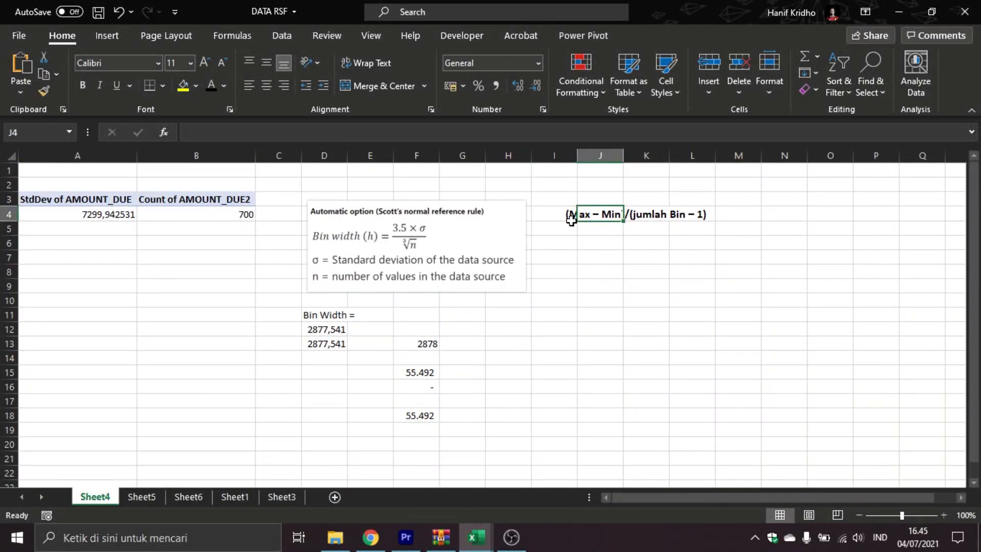
click(567, 215)
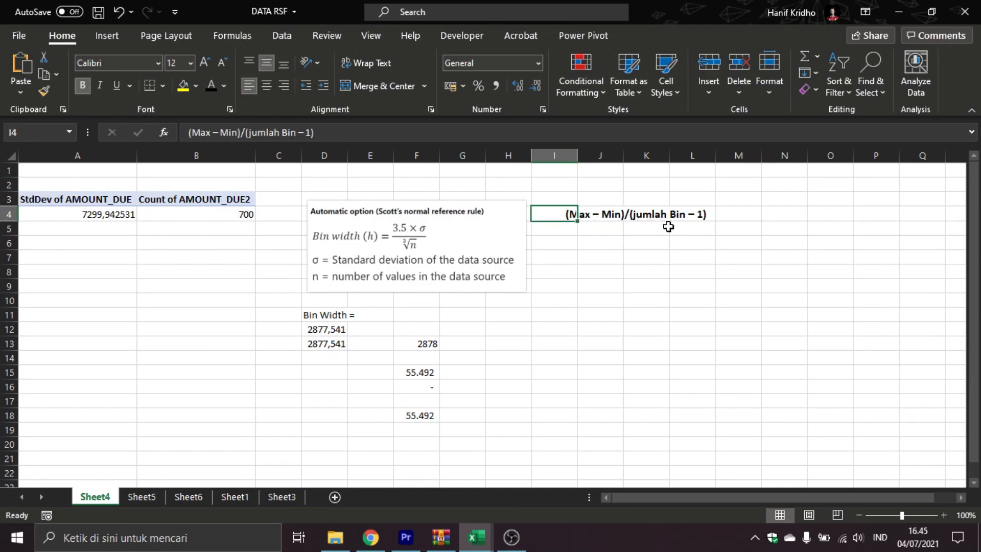
scroll(595, 286, down, 1)
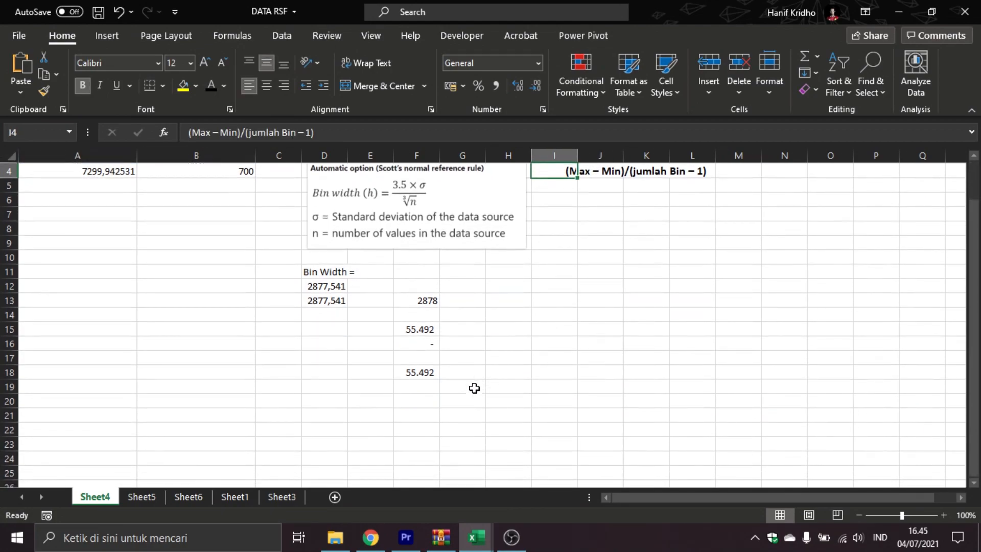
click(429, 374)
key(F2)
text())
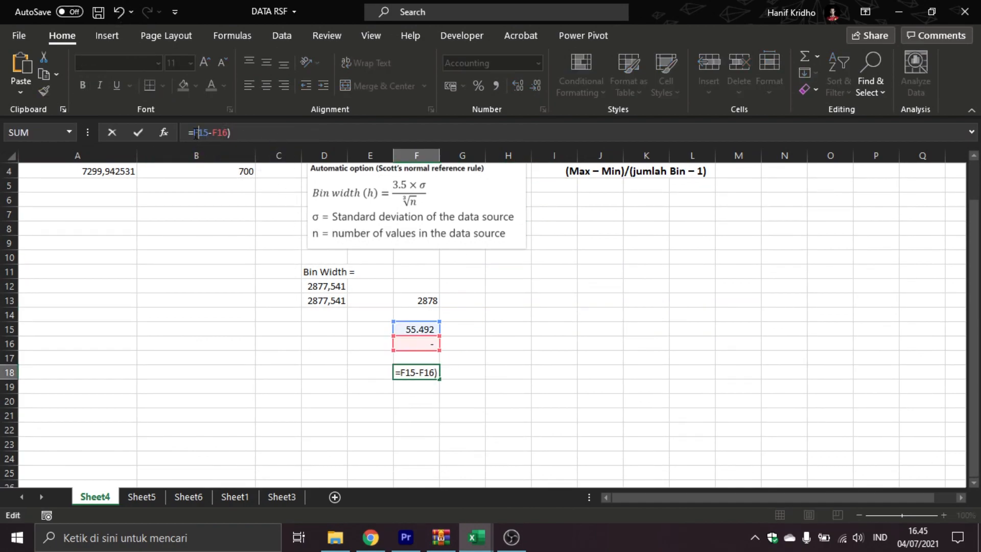
text(()
click(244, 132)
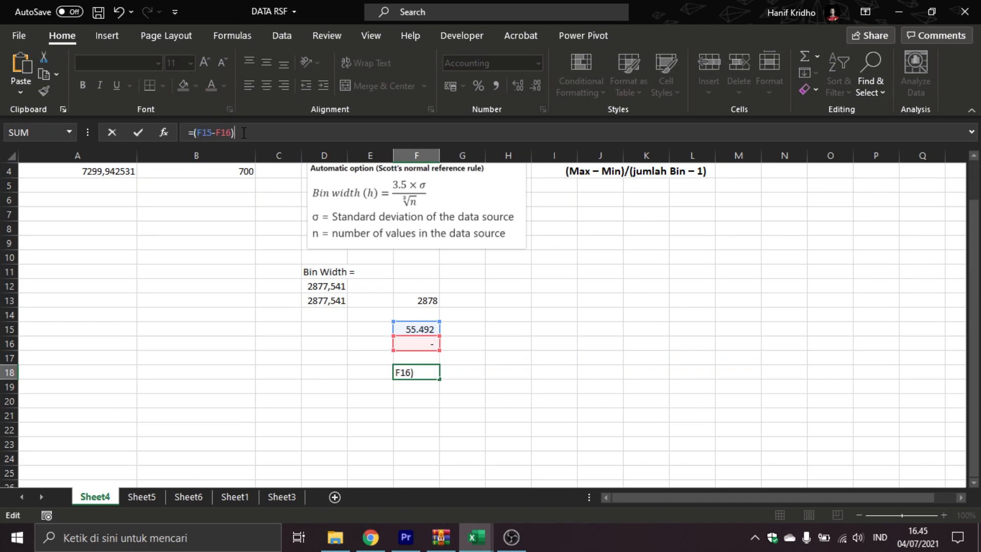
text(/()
click(439, 301)
text(-)
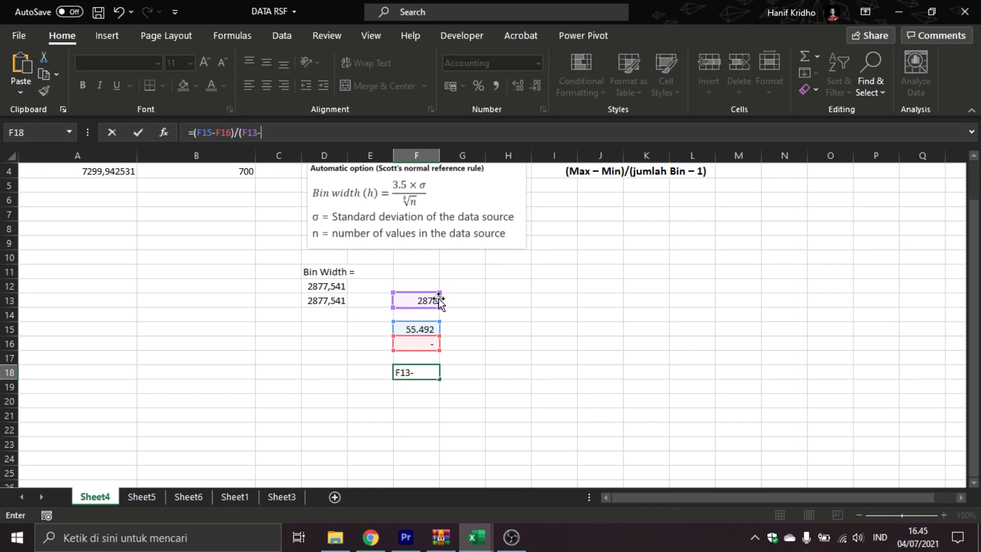
text(1))
key(Return)
click(433, 367)
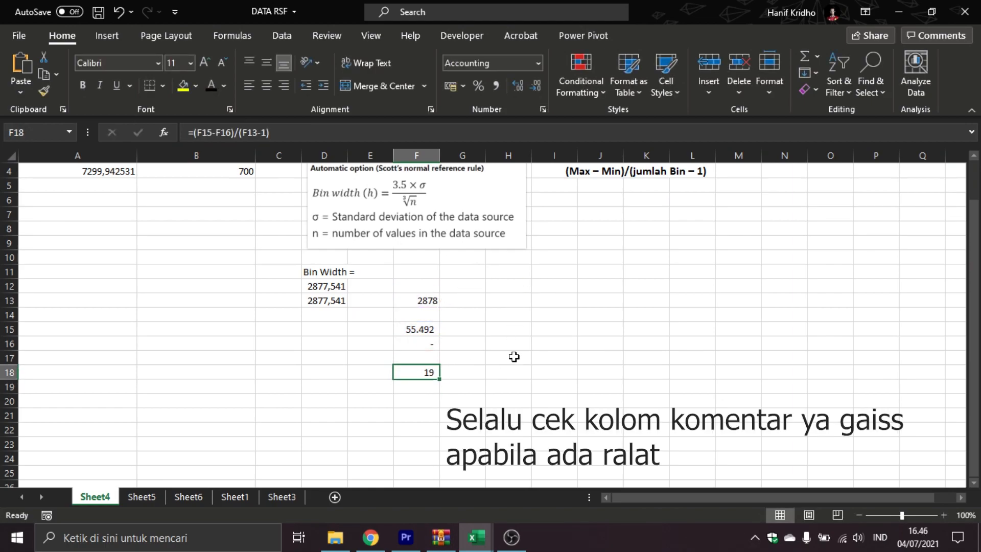
Start a bin list in J13 by referencing the rounded bin width with =F13
click(603, 302)
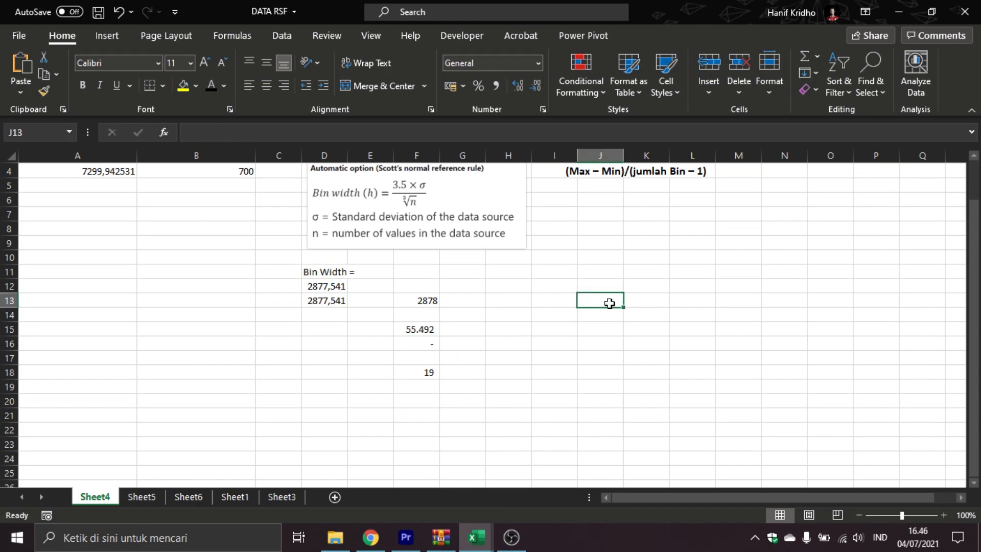
text(=)
click(433, 300)
key(Return)
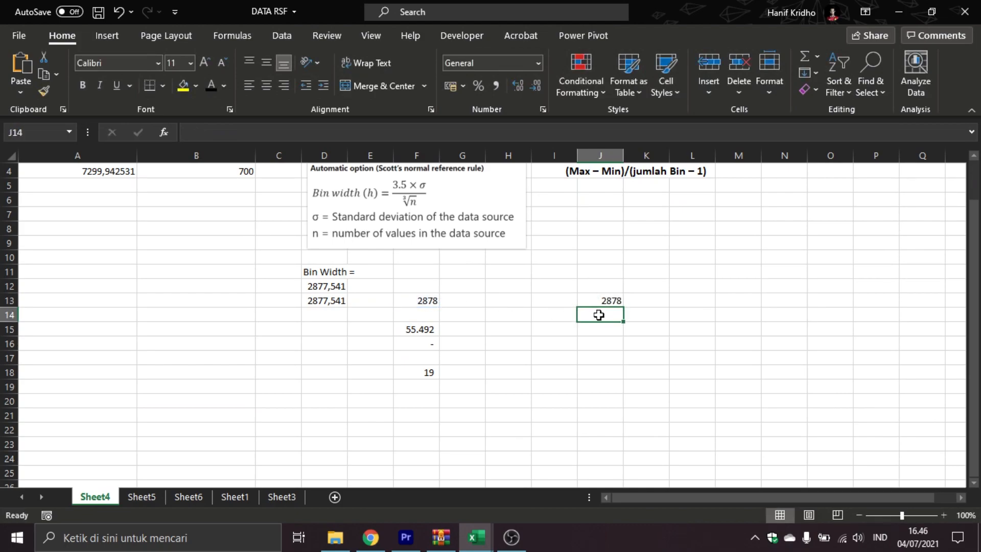
Enter =J13+$F$13 in J14, keeping the reference to the bin width absolute
text(=)
click(610, 300)
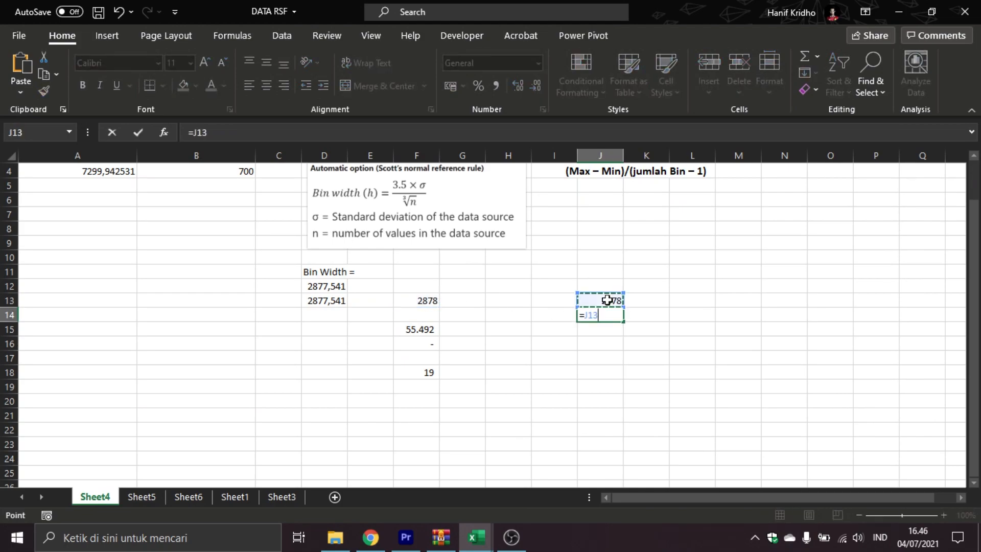
text(+)
click(415, 301)
click(220, 133)
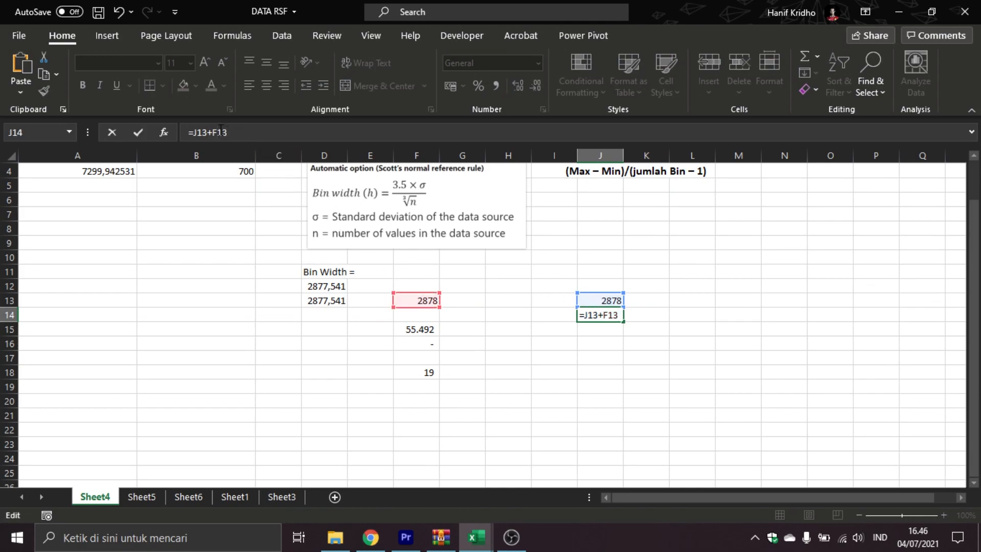
key(F4)
click(245, 131)
key(Return)
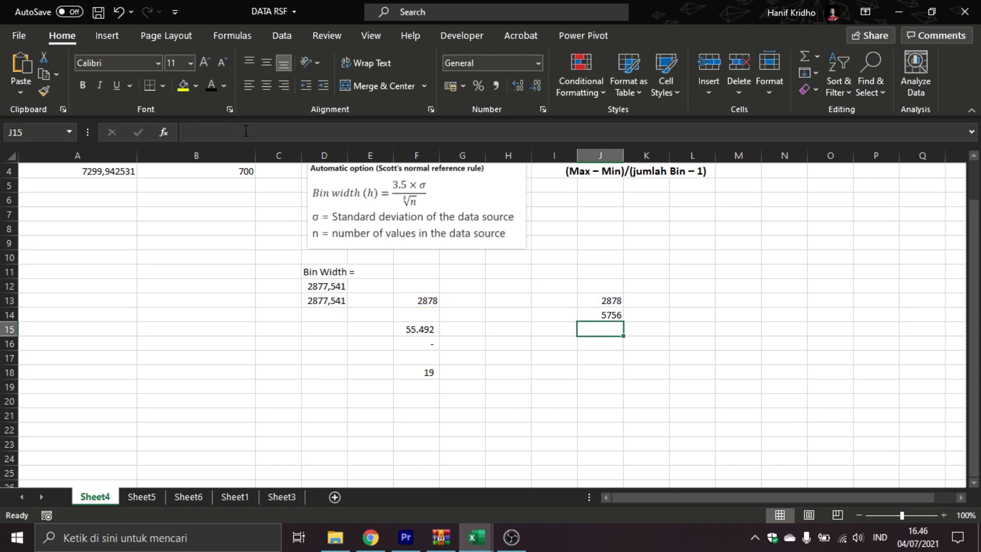
click(616, 314)
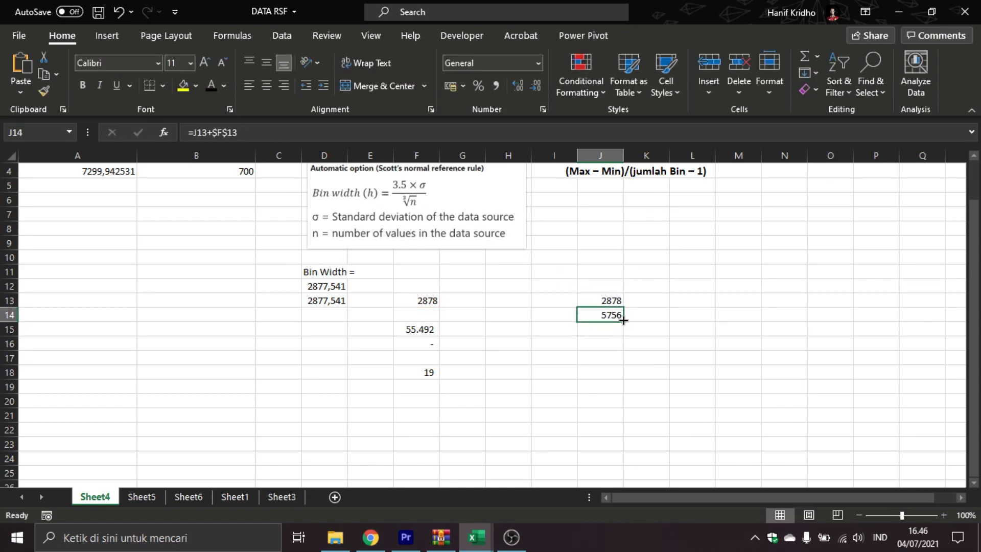
Number the bins beside the list by entering 1 and 2 from I13 and filling the series to 19 in I31
click(565, 302)
text(1)
key(Return)
text(2)
click(565, 301)
drag(565, 302, 570, 446)
Fill the J14 bin formula down to J31 so every numbered row has a bin value
click(632, 271)
drag(615, 184, 623, 445)
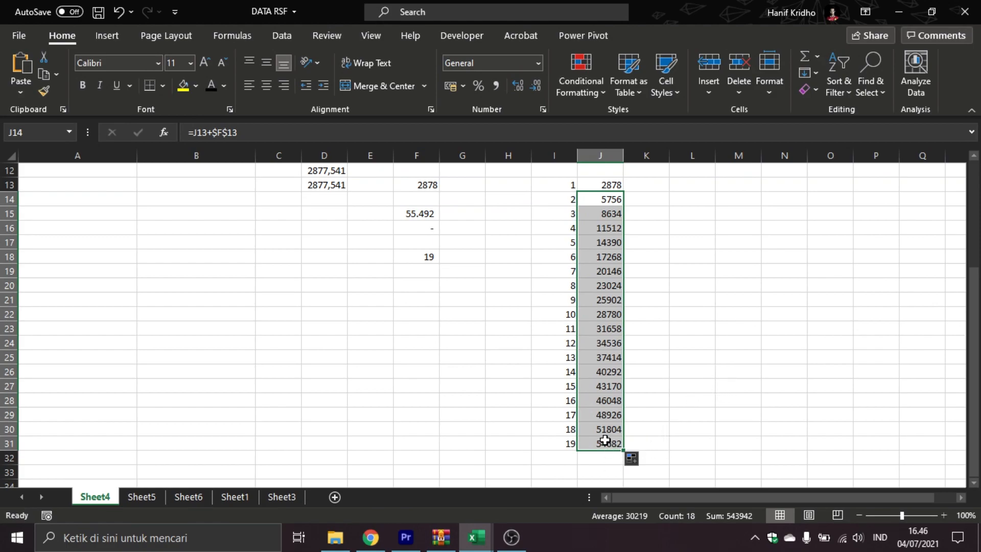
drag(572, 444, 571, 182)
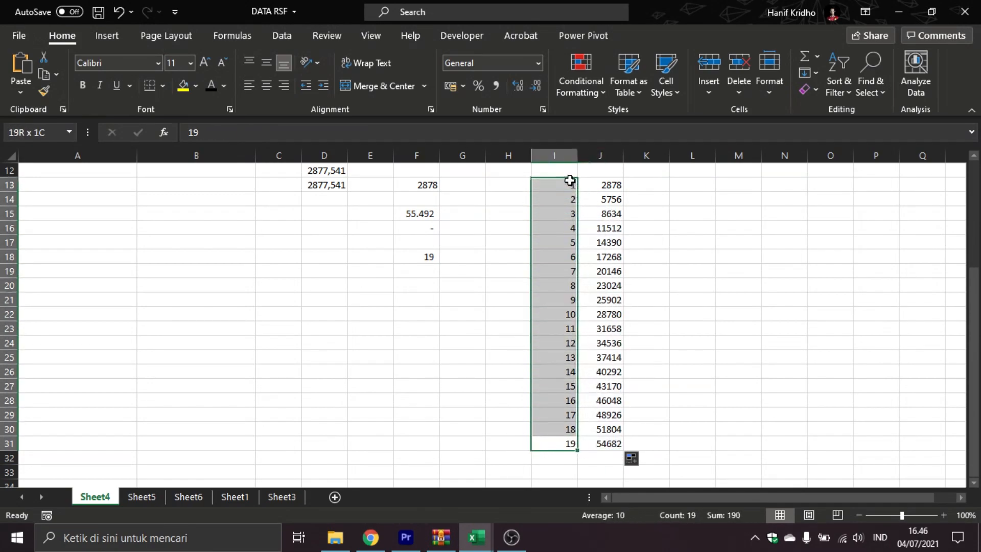
Check the largest AMOUNT_DUE in C2 of Sheet1, and extend the Sheet4 bin list by one row to J32
click(163, 494)
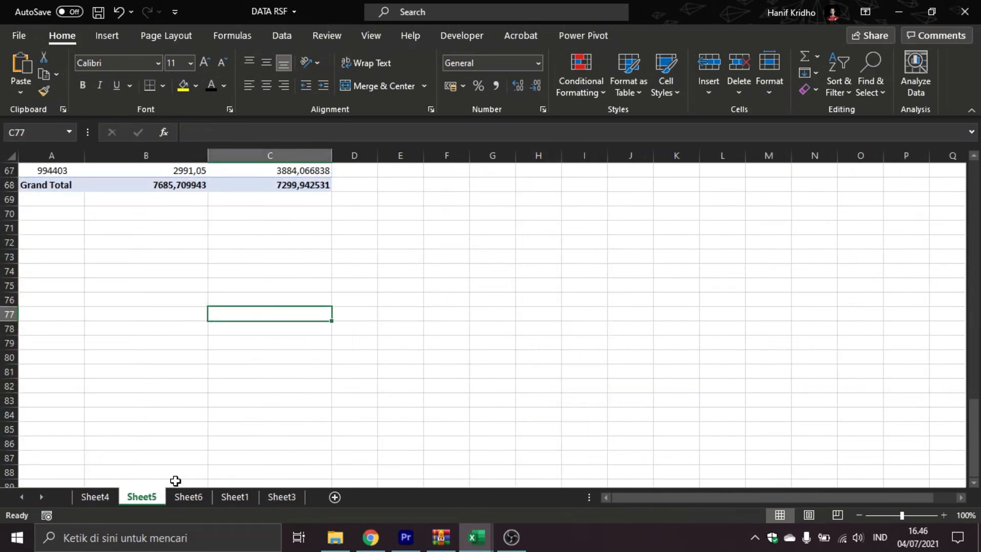
click(234, 497)
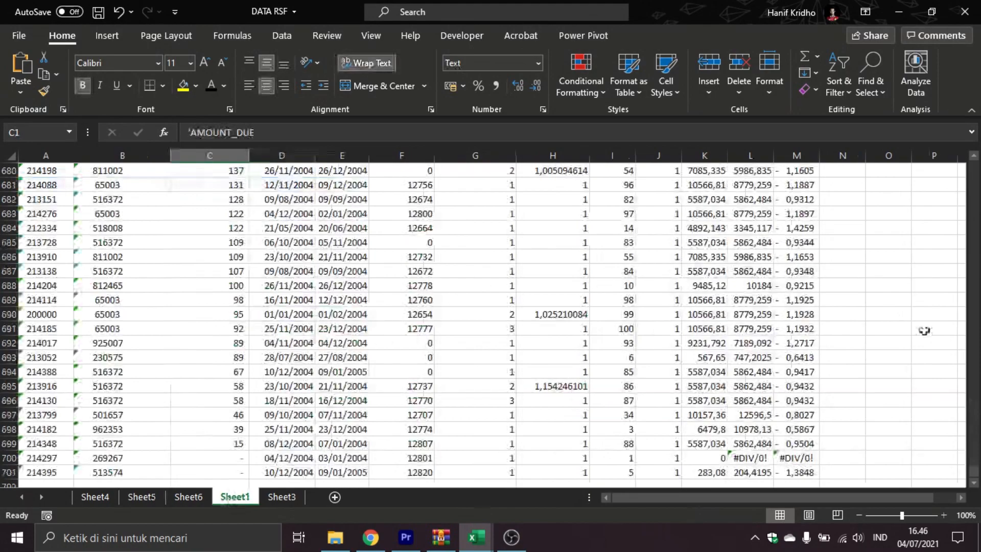
drag(978, 277, 957, 153)
click(236, 200)
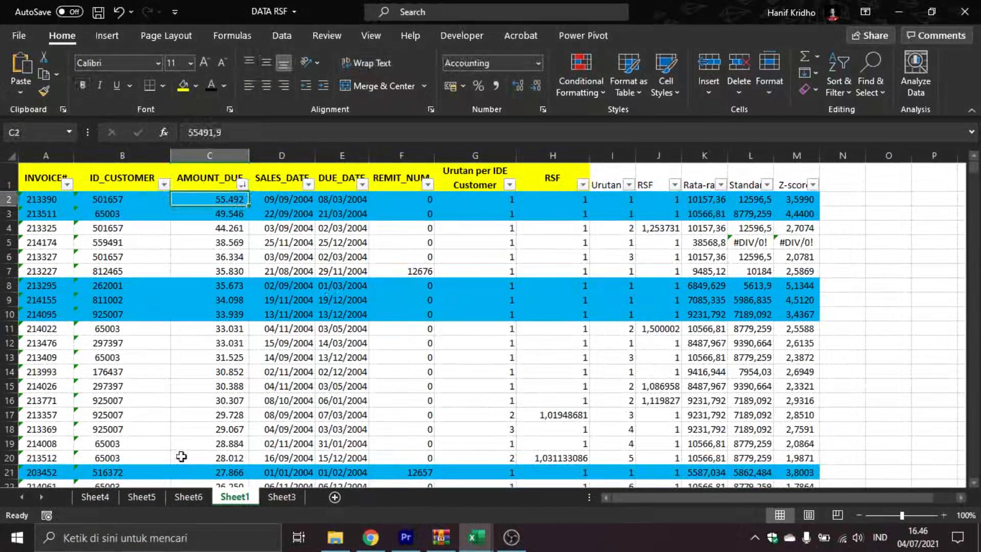
click(102, 497)
click(607, 443)
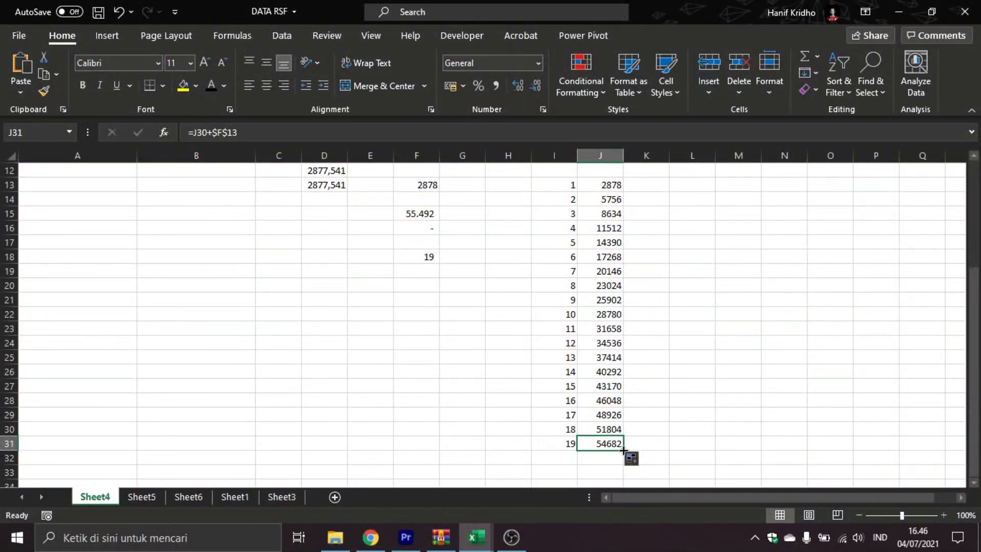
drag(623, 449, 624, 460)
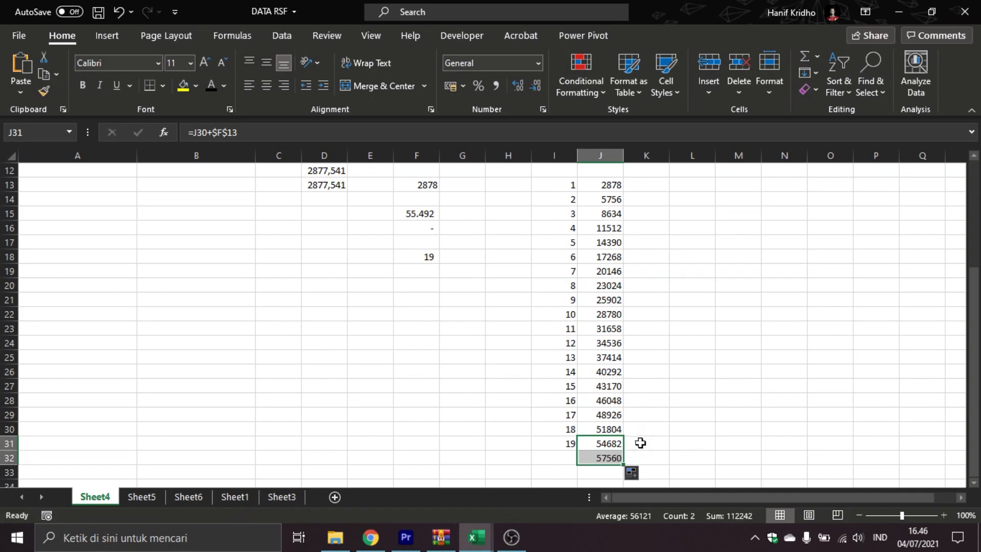
drag(567, 187, 547, 455)
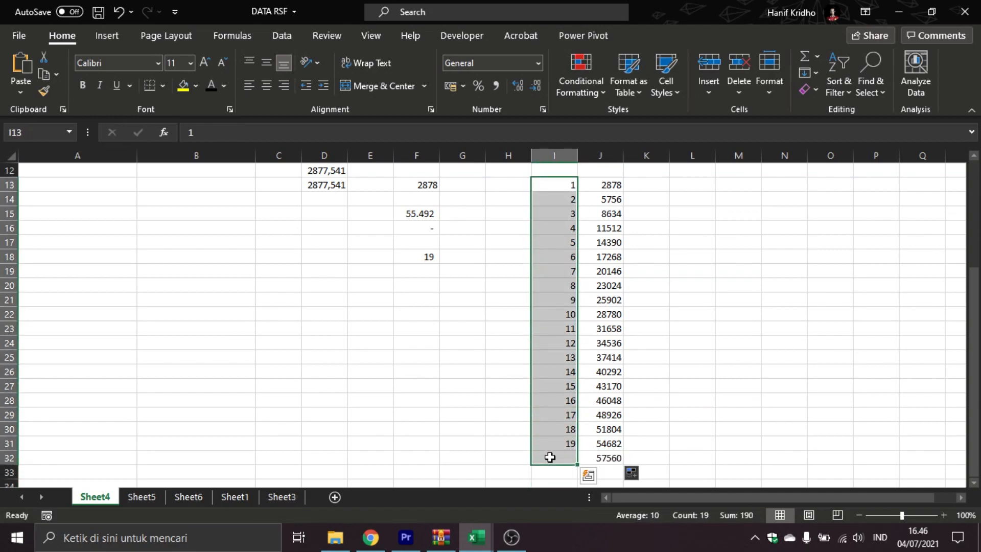
Clear the numbering in I13:I32 of Sheet4, and paste the J13:J32 bin list as values at O2 in Sheet1
key(Delete)
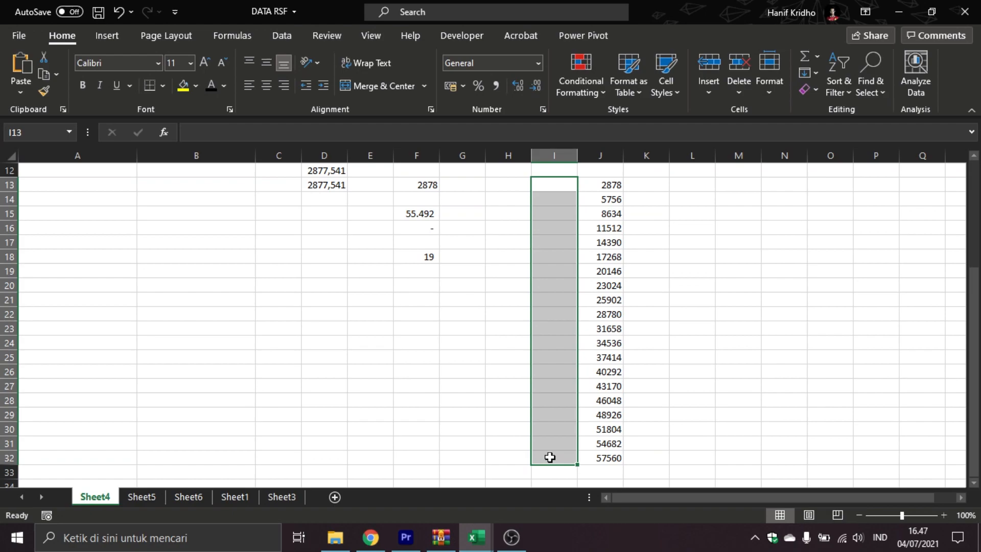
drag(610, 186, 611, 188)
key(ctrl+c)
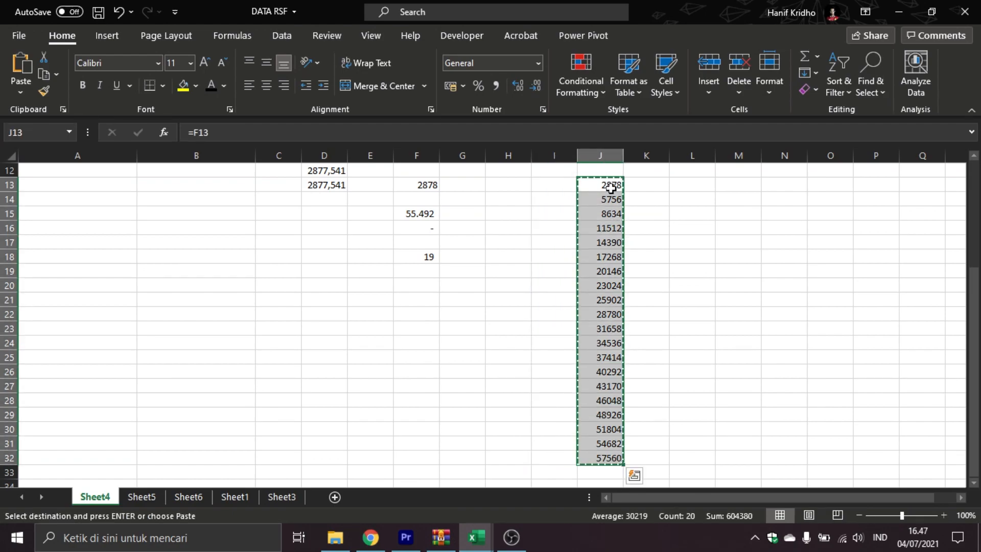
click(235, 497)
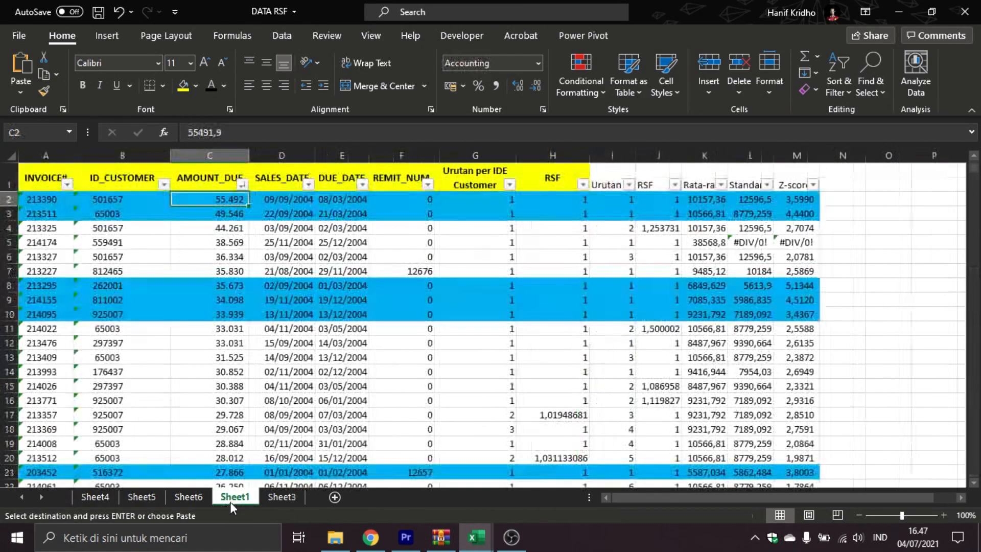
click(889, 201)
right_click(890, 200)
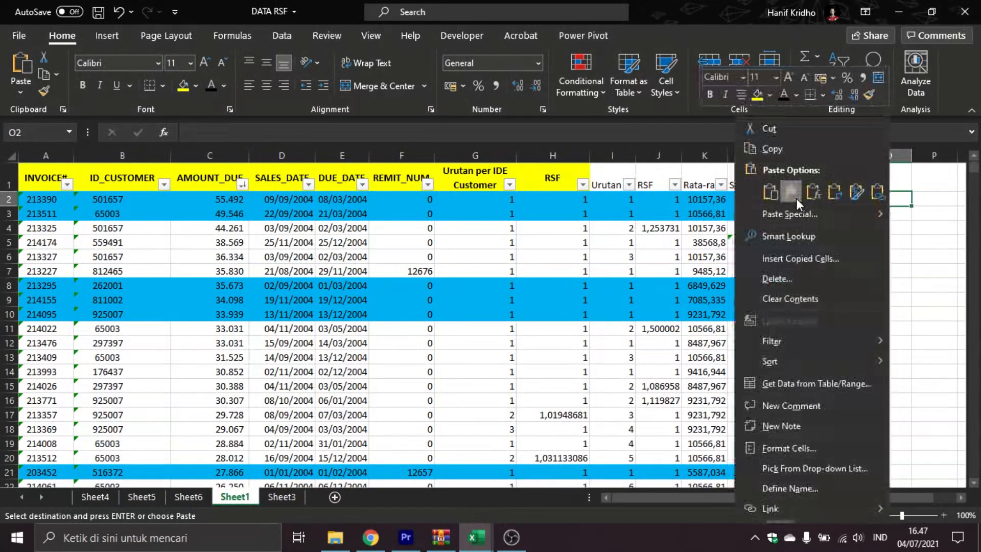
click(797, 203)
click(800, 202)
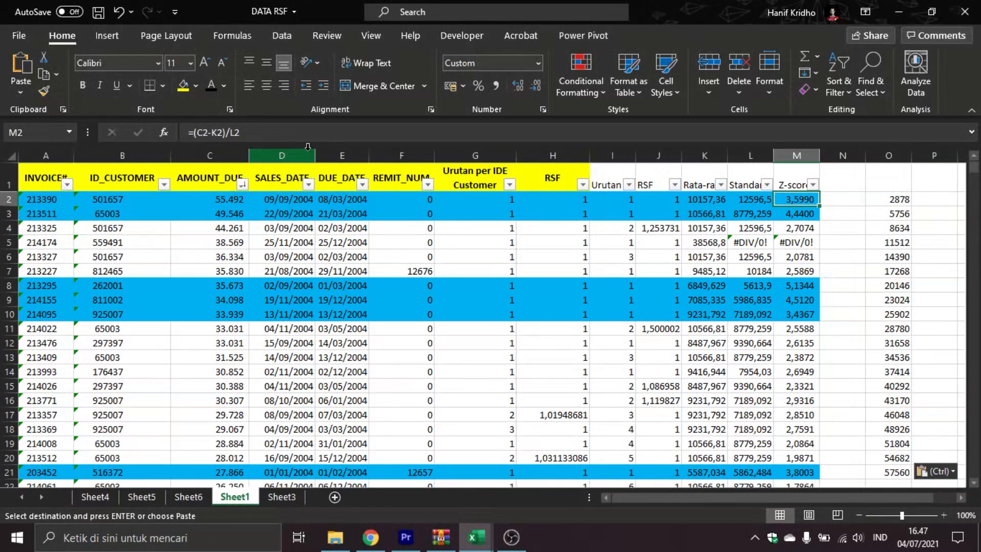
Start the Histogram analysis tool and set its input range to the AMOUNT_DUE values $C$2:$C$701
click(276, 36)
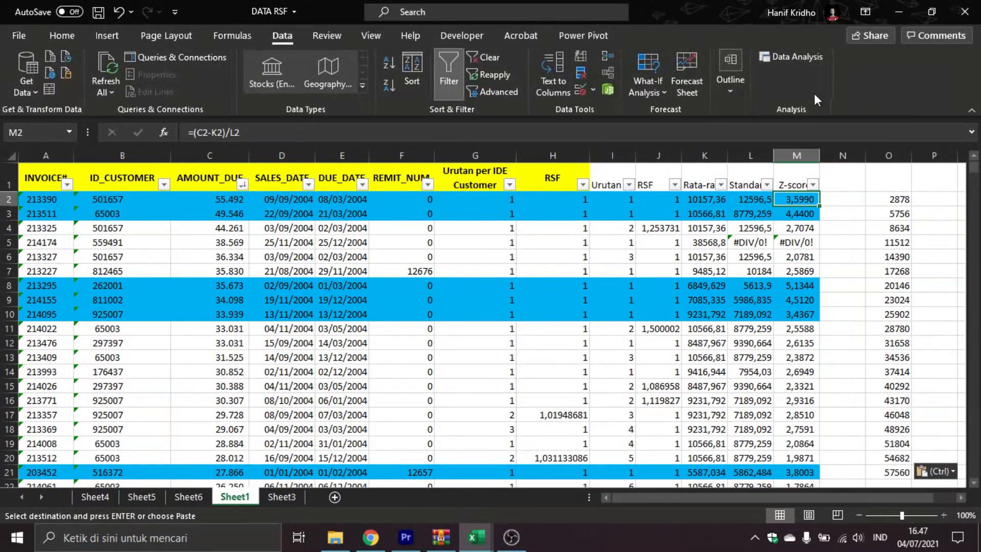
click(807, 61)
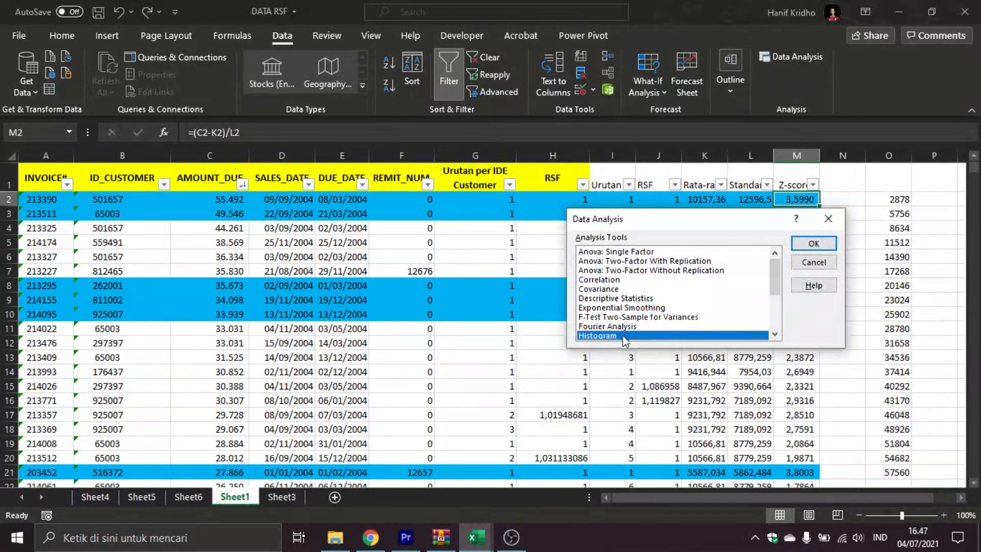
click(813, 243)
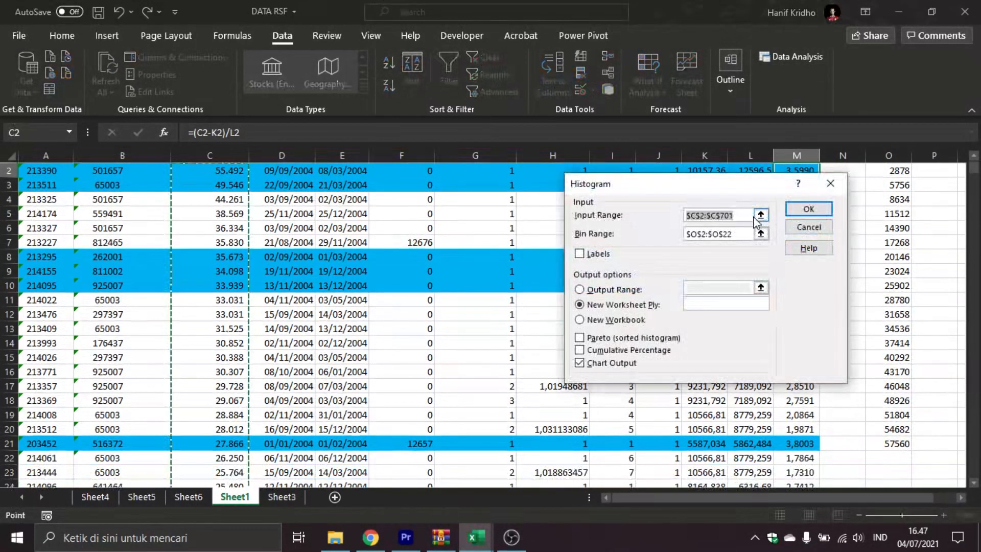
scroll(389, 256, up, 1)
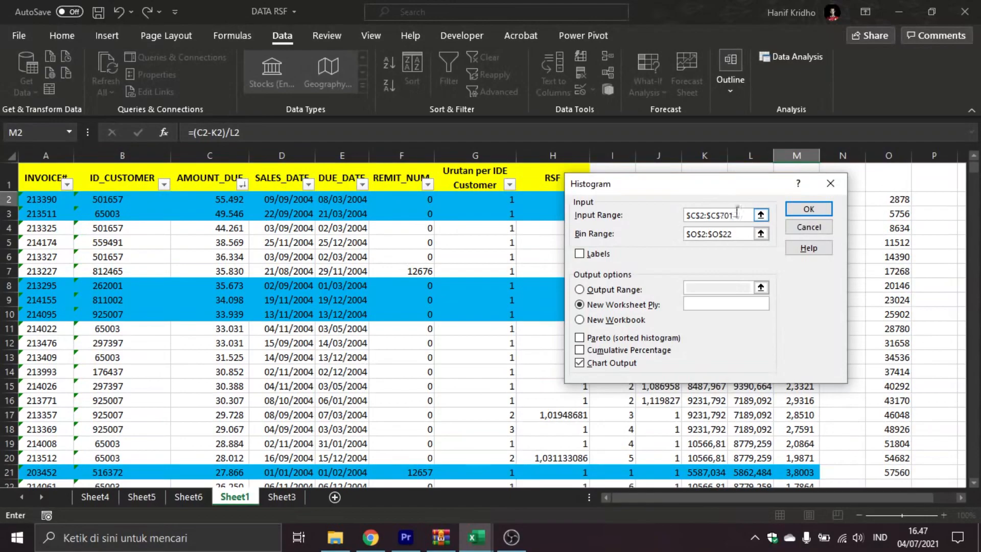
key(BackSpace)
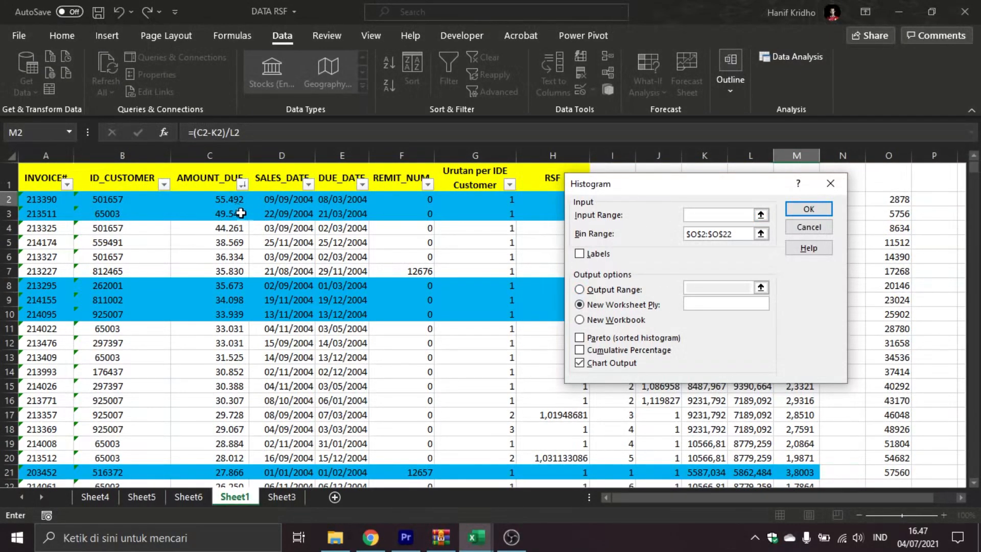
click(233, 199)
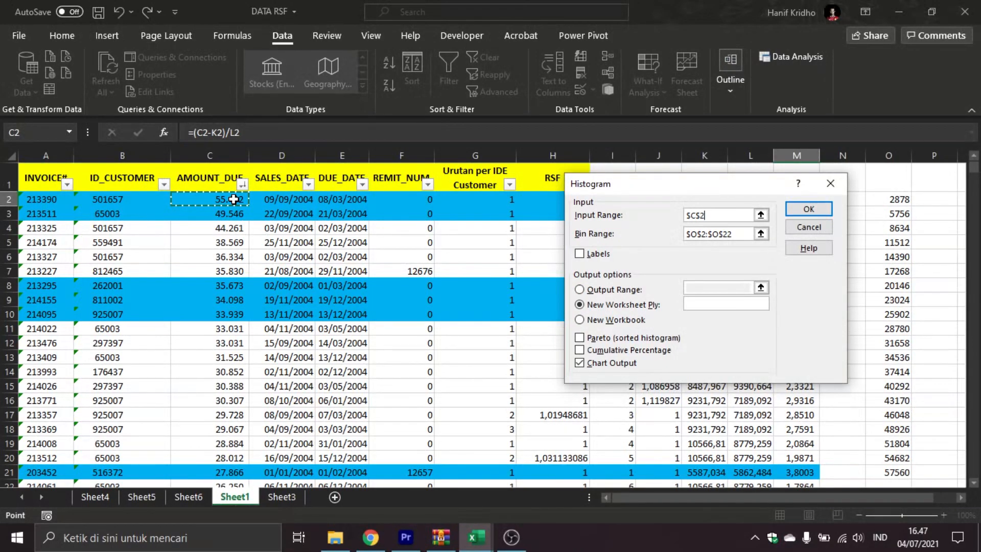
key(ctrl+shift+Down)
Set the bin range to $O$2:$O$21 and generate the histogram with chart output on a new worksheet
click(747, 234)
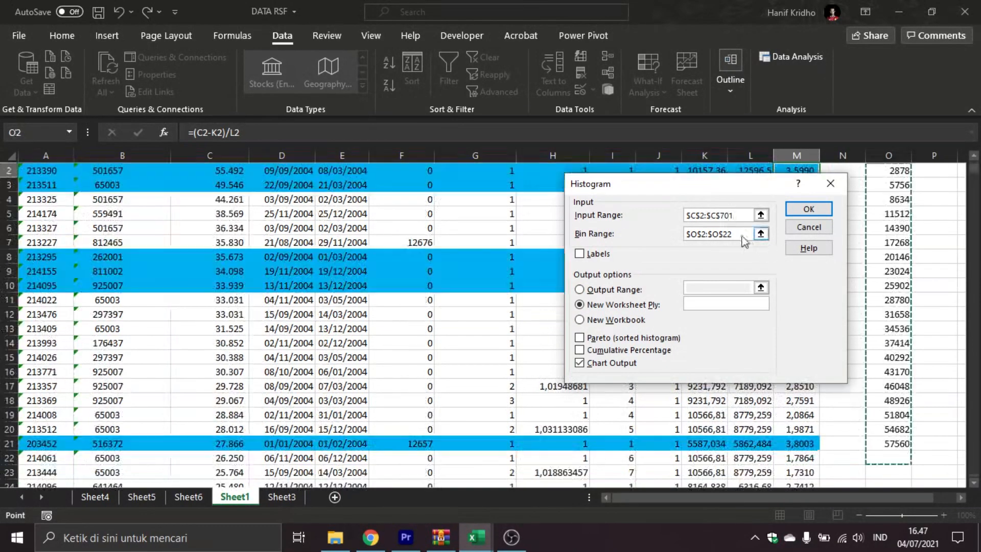
scroll(875, 245, up, 1)
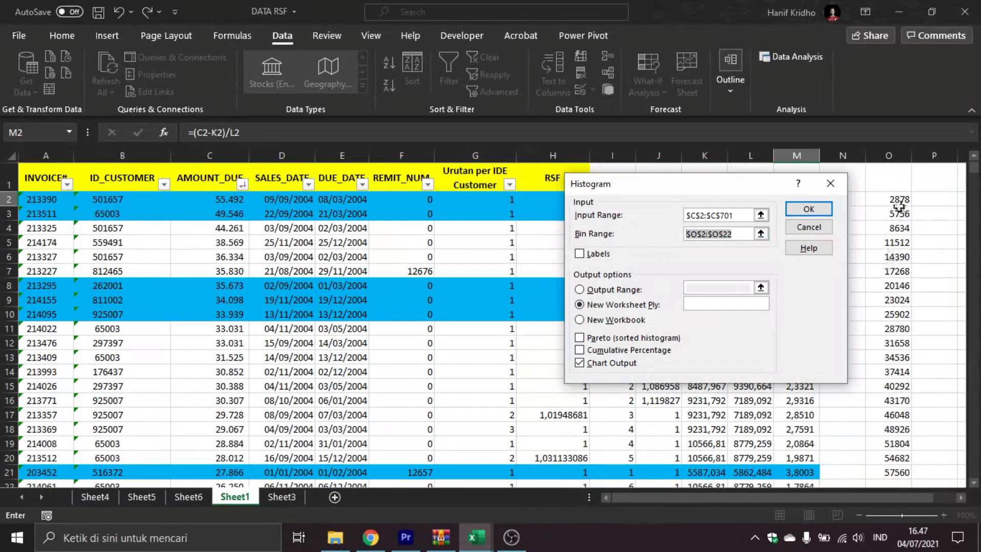
key(BackSpace)
click(878, 197)
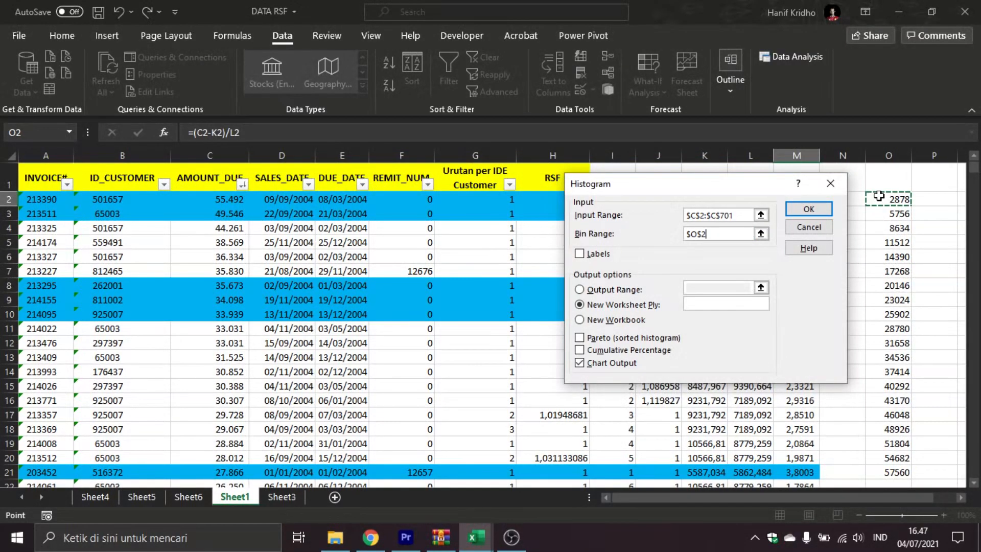
key(ctrl+shift+Down)
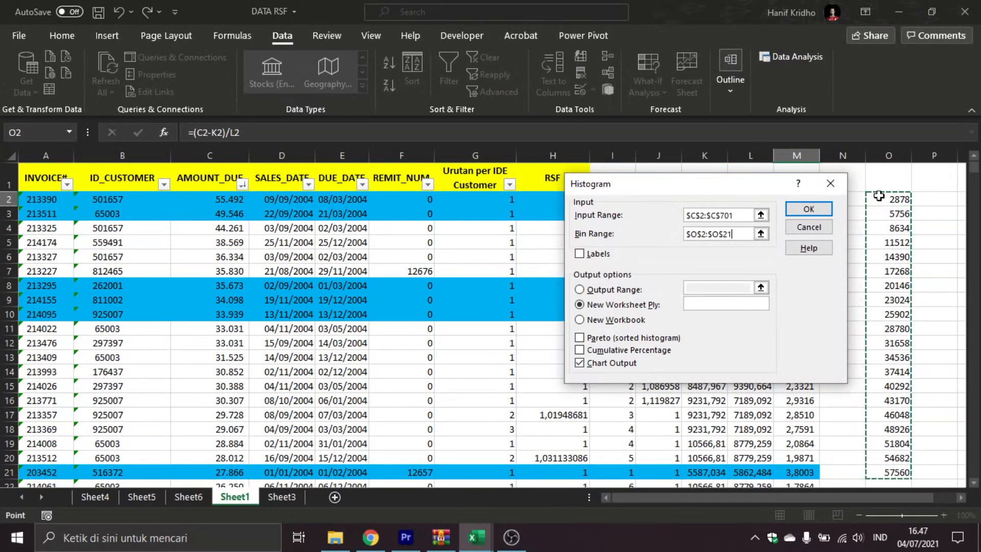
click(624, 307)
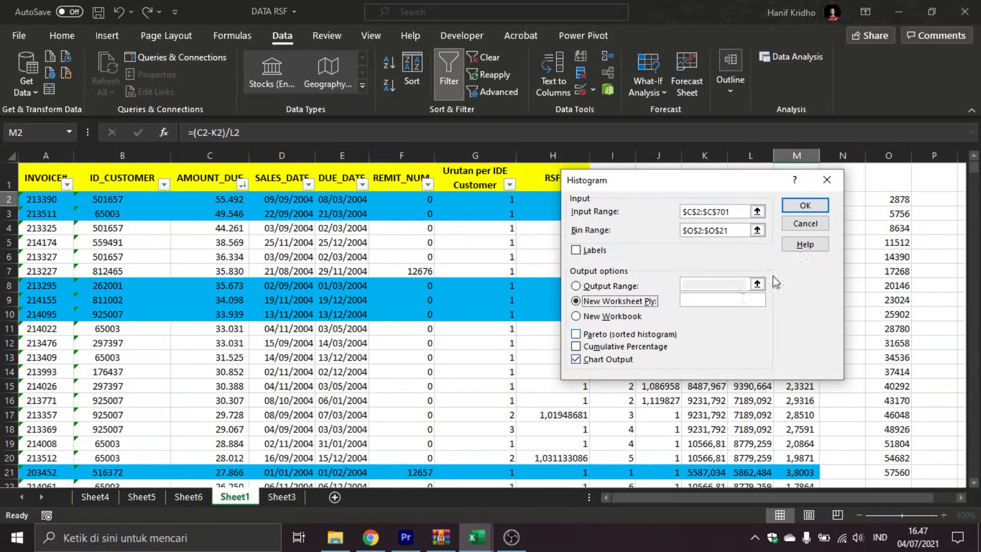
click(805, 207)
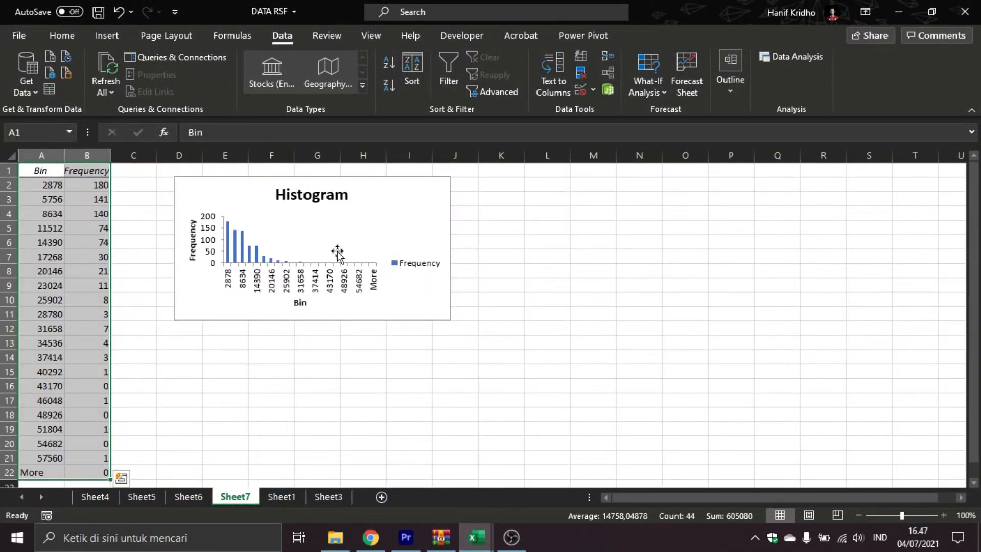
Enlarge the histogram chart on Sheet7 so it extends to about column O and row 19
click(334, 248)
click(498, 328)
click(427, 307)
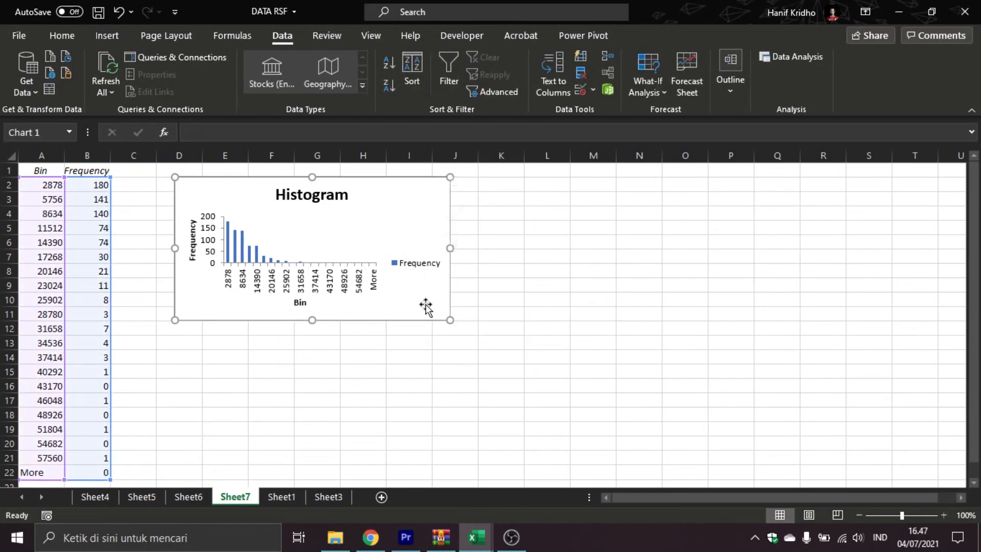
drag(449, 320, 684, 436)
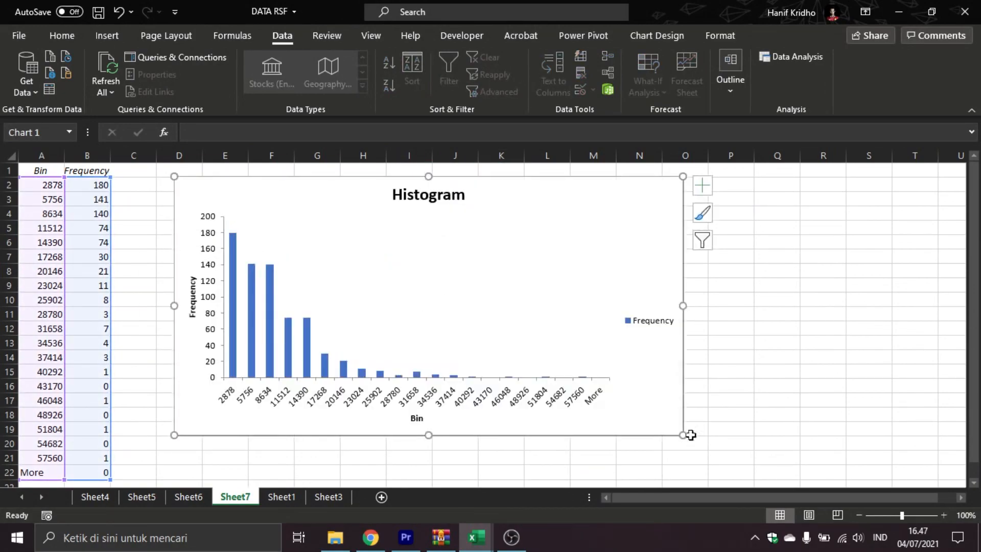
click(804, 307)
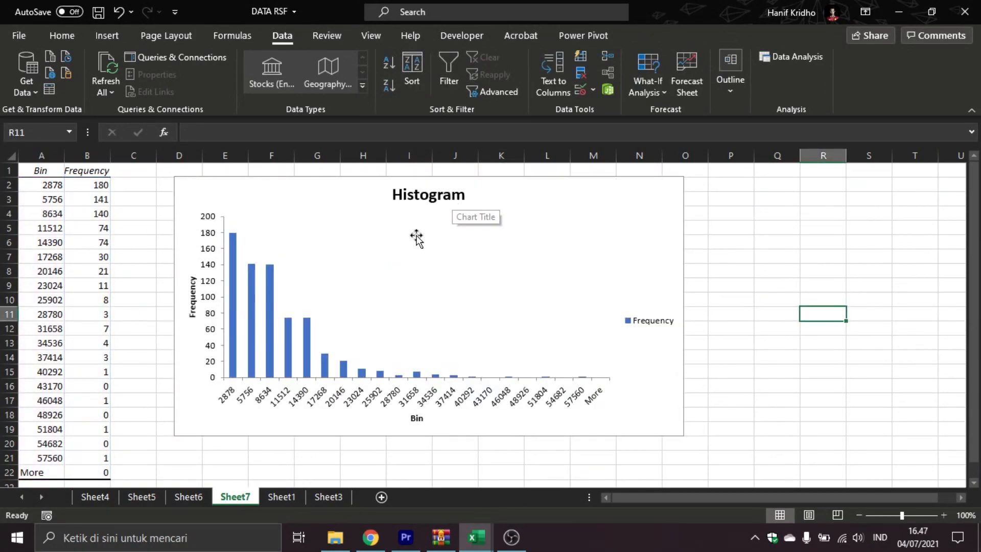
Set the gap width of the histogram's Frequency series to 0% and deselect the chart
click(271, 314)
right_click(271, 313)
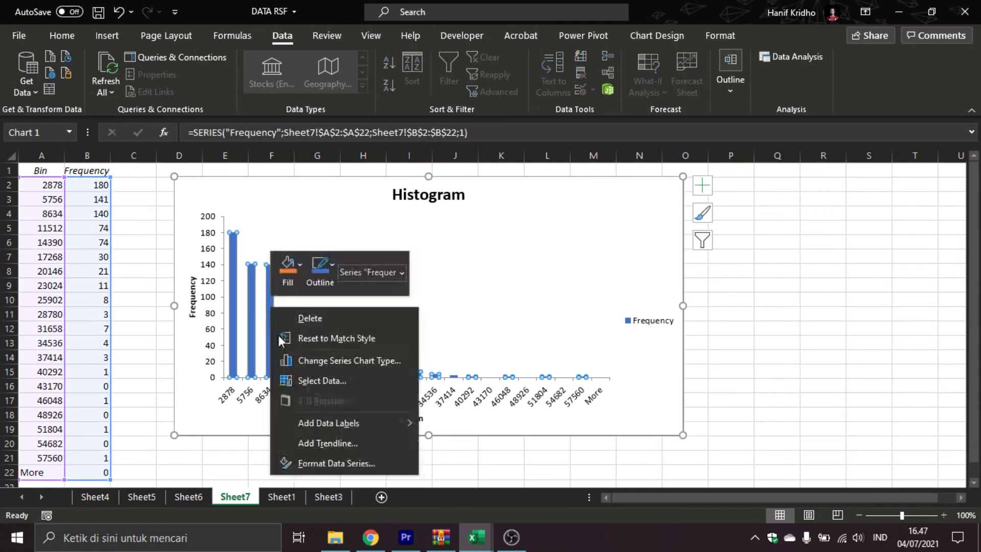
click(345, 464)
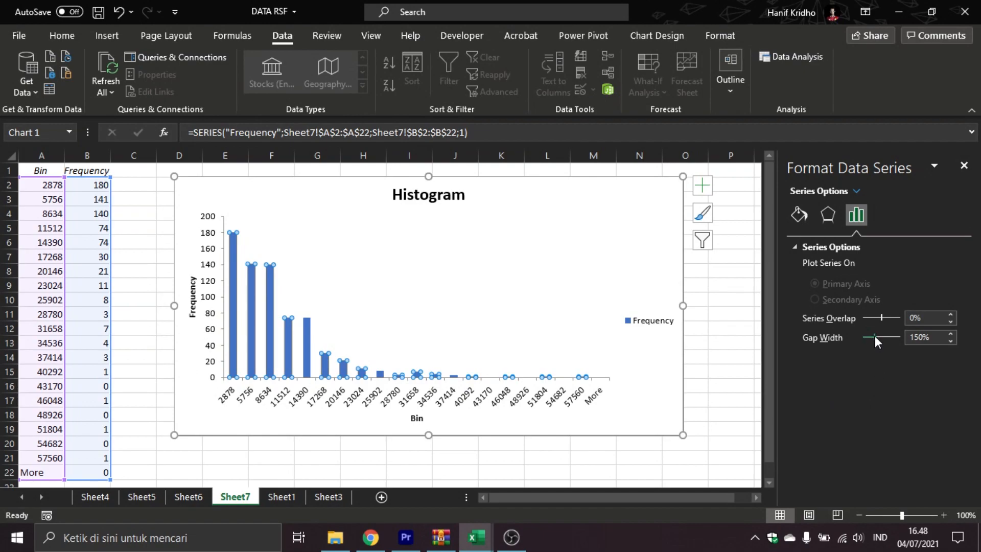
drag(875, 337, 842, 337)
click(734, 346)
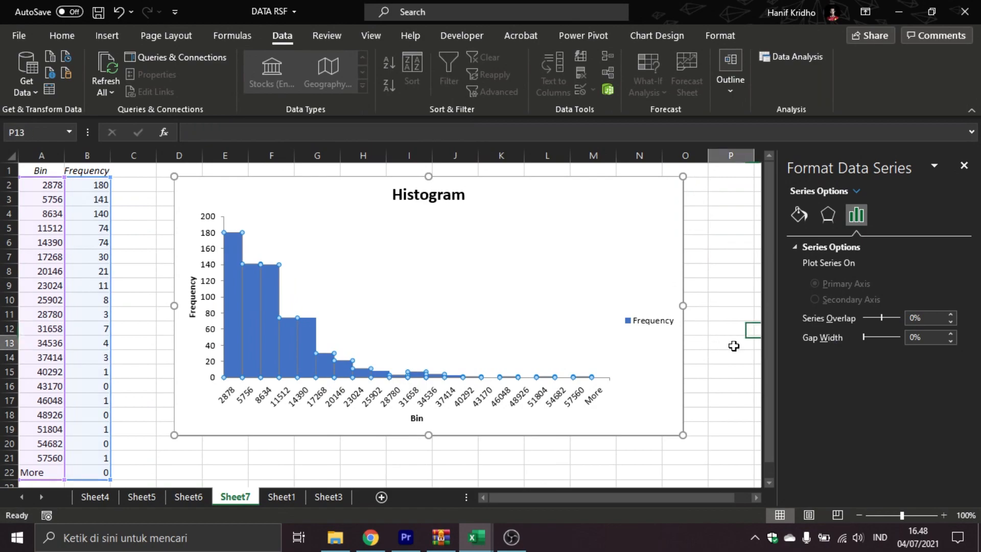
click(717, 269)
click(724, 214)
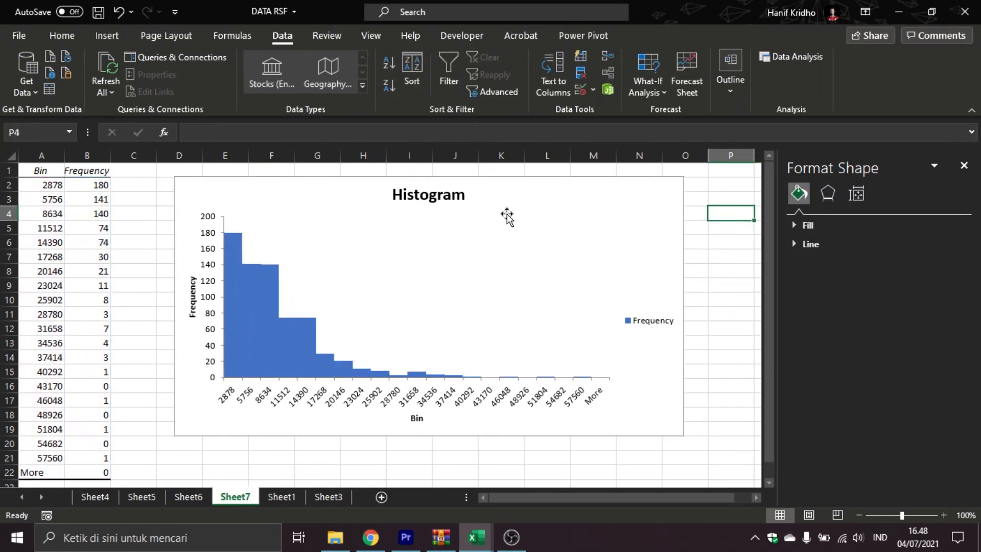
click(153, 207)
click(160, 185)
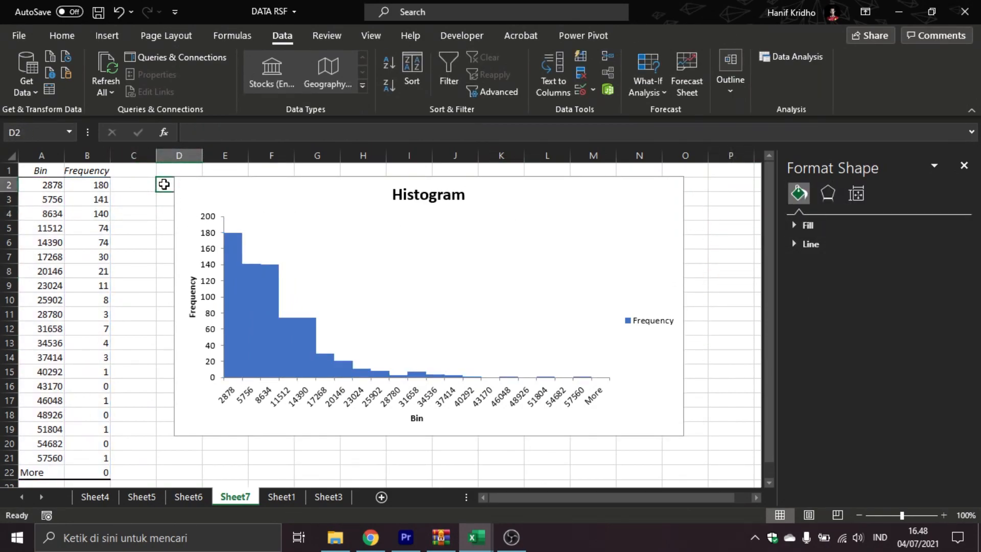